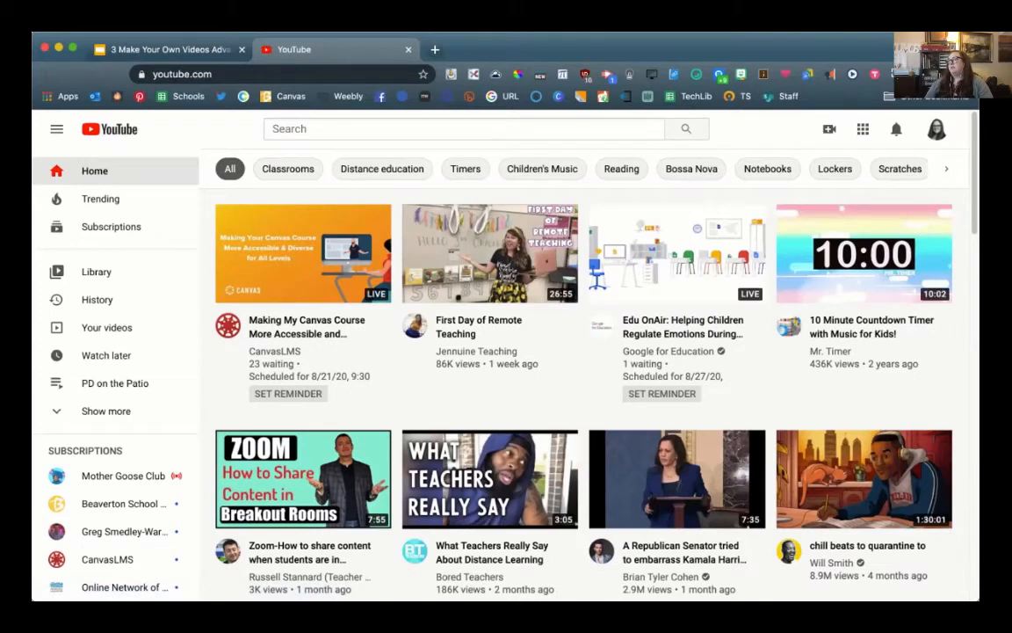
- Open your own YouTube channel page and go to its YouTube Studio dashboard
left_click(936, 128)
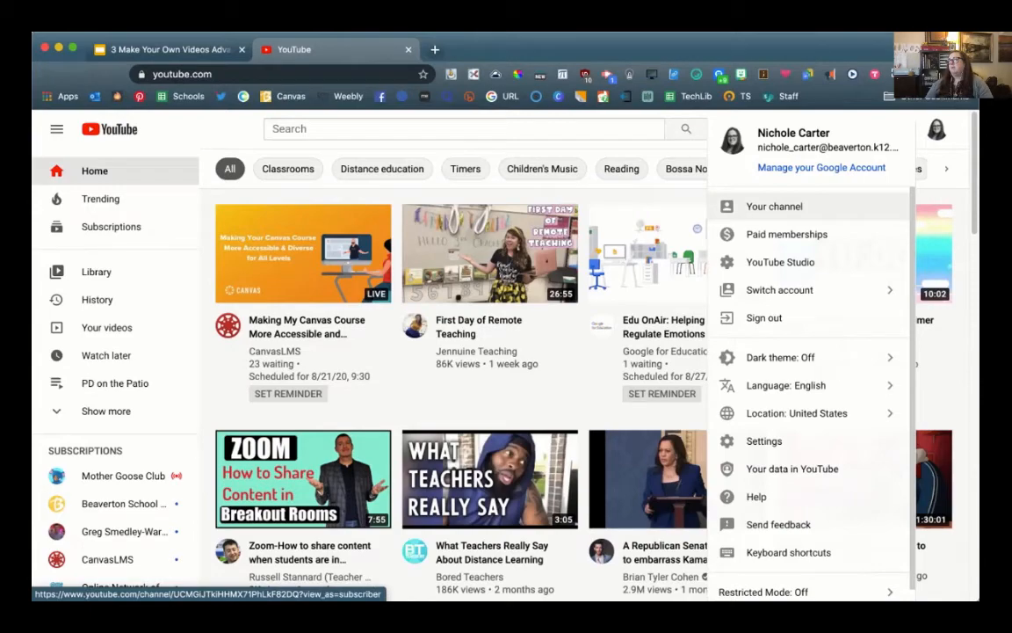
left_click(774, 205)
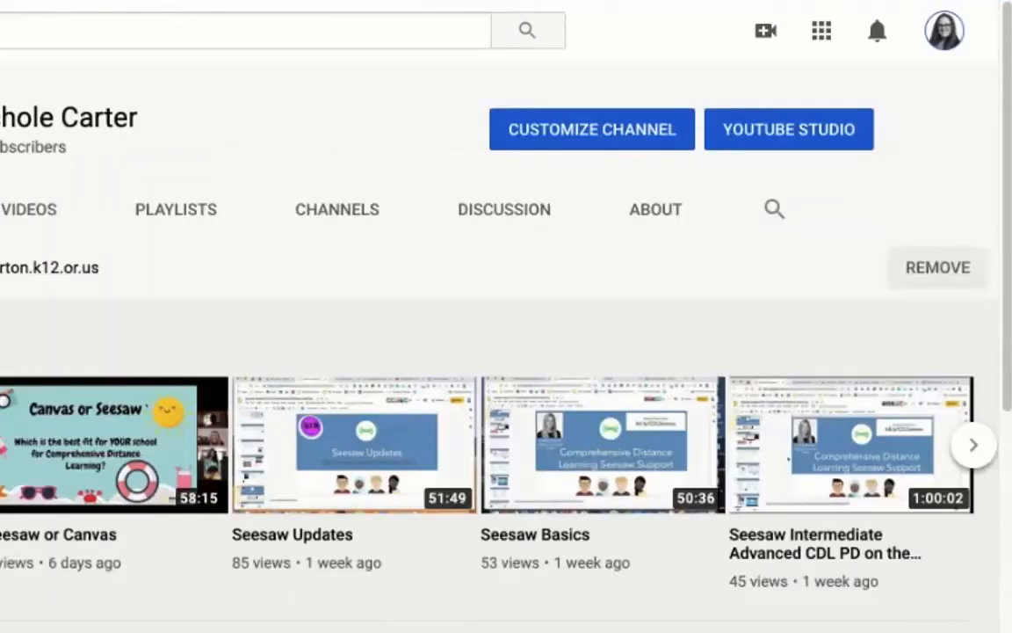
left_click(945, 31)
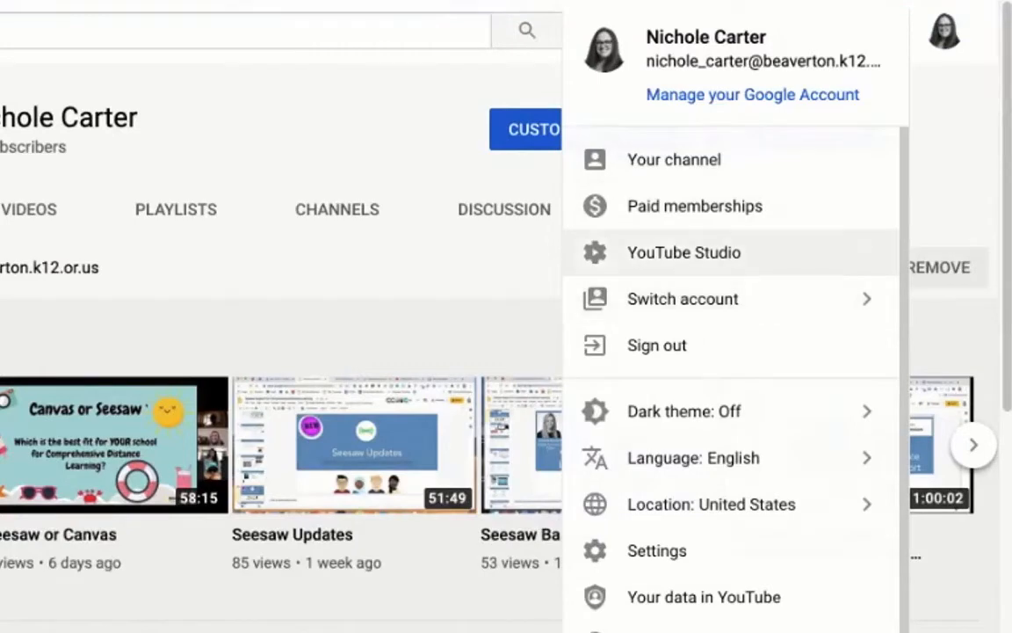
mouse_move(725, 195)
left_mouse_down()
mouse_move(761, 330)
mouse_move(587, 195)
left_mouse_up()
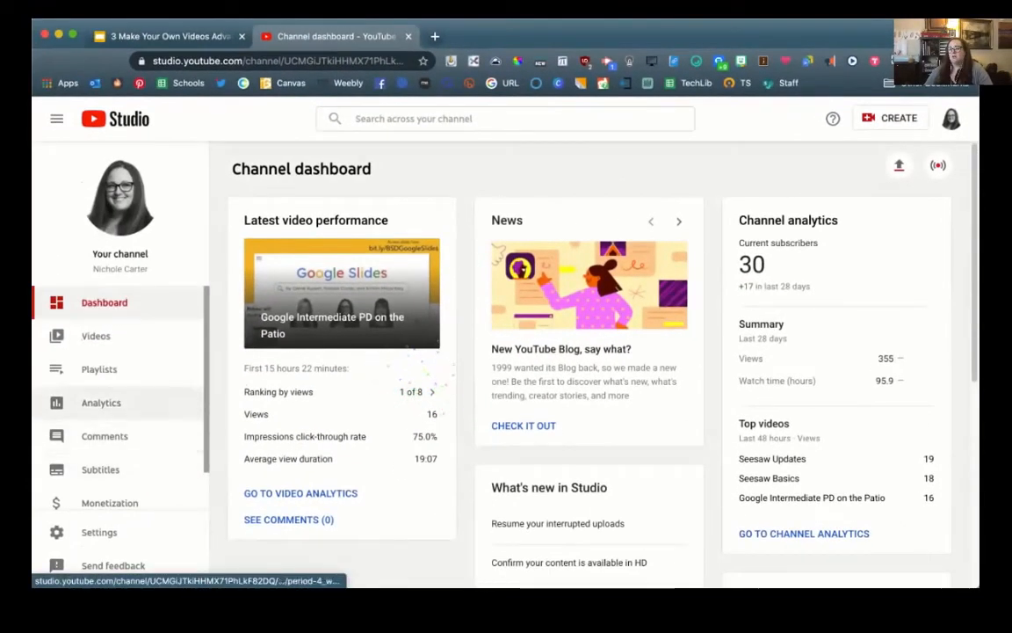
- Open the Studio's Audio Library and filter the free music to tracks with attribution not required
scroll(120, 421, "down", 2)
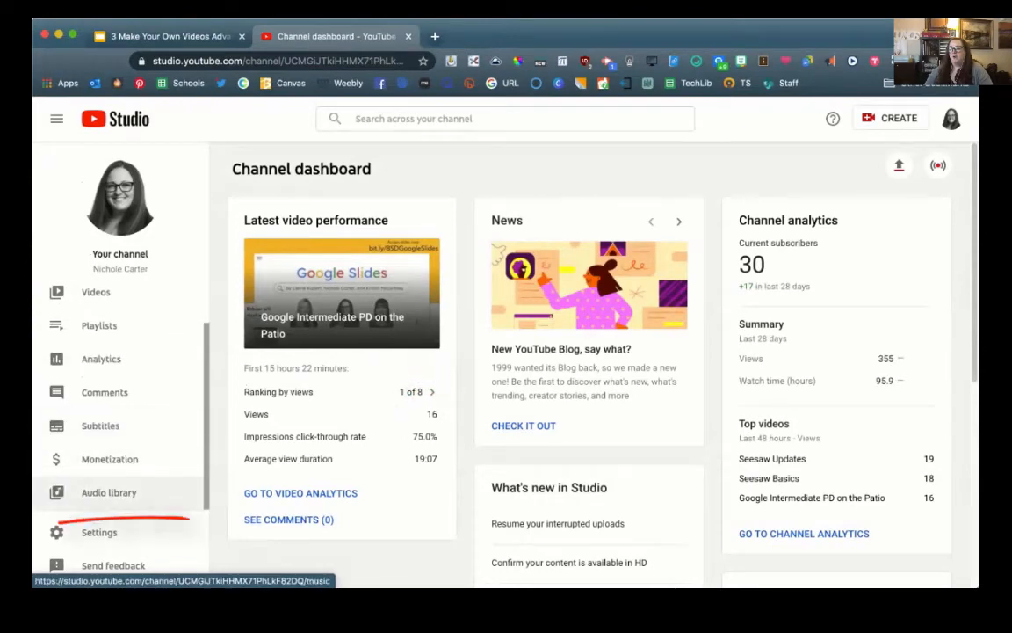
left_click(109, 492)
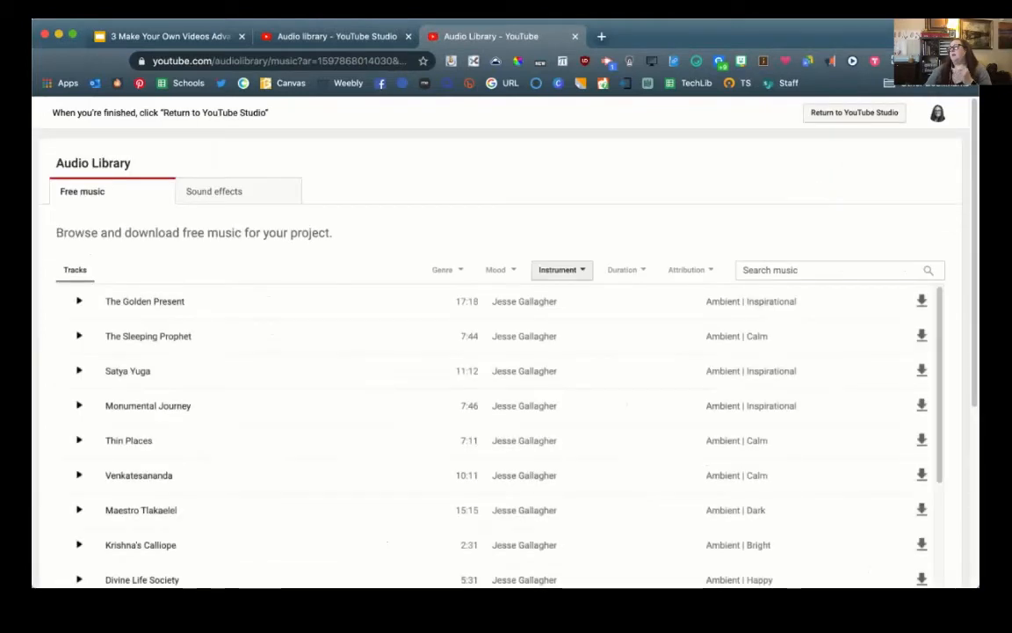
left_click(691, 270)
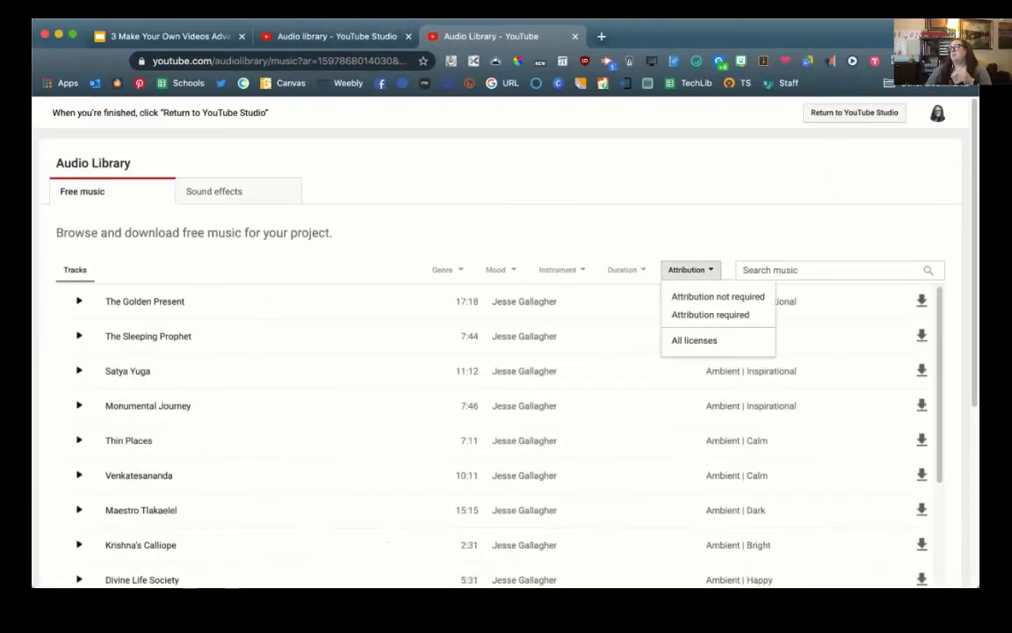
mouse_move(694, 234)
left_mouse_down()
mouse_move(641, 288)
mouse_move(707, 299)
mouse_move(739, 260)
mouse_move(668, 232)
left_mouse_up()
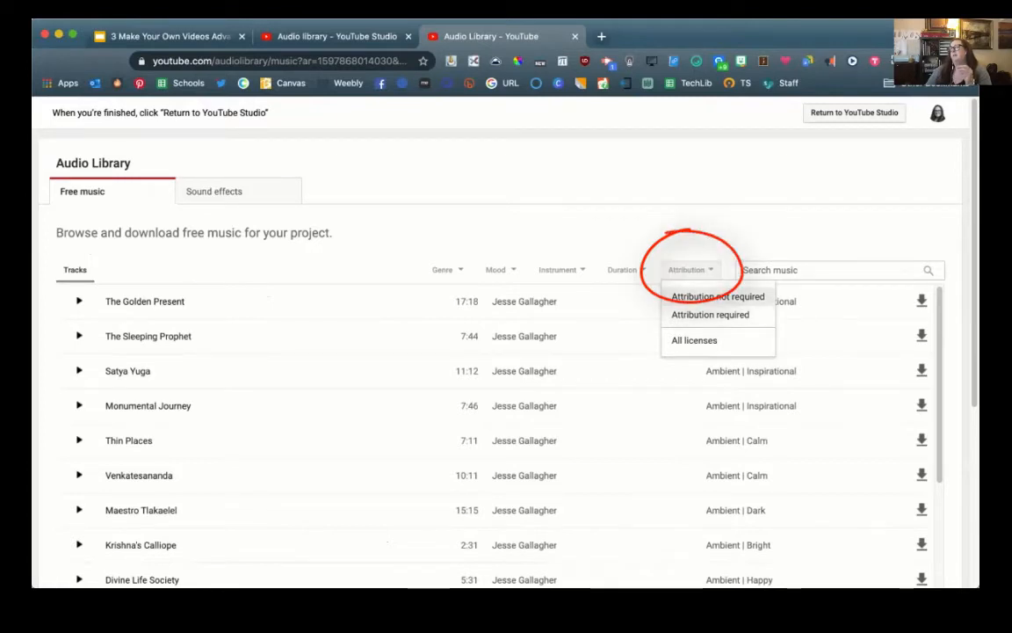
left_click(717, 296)
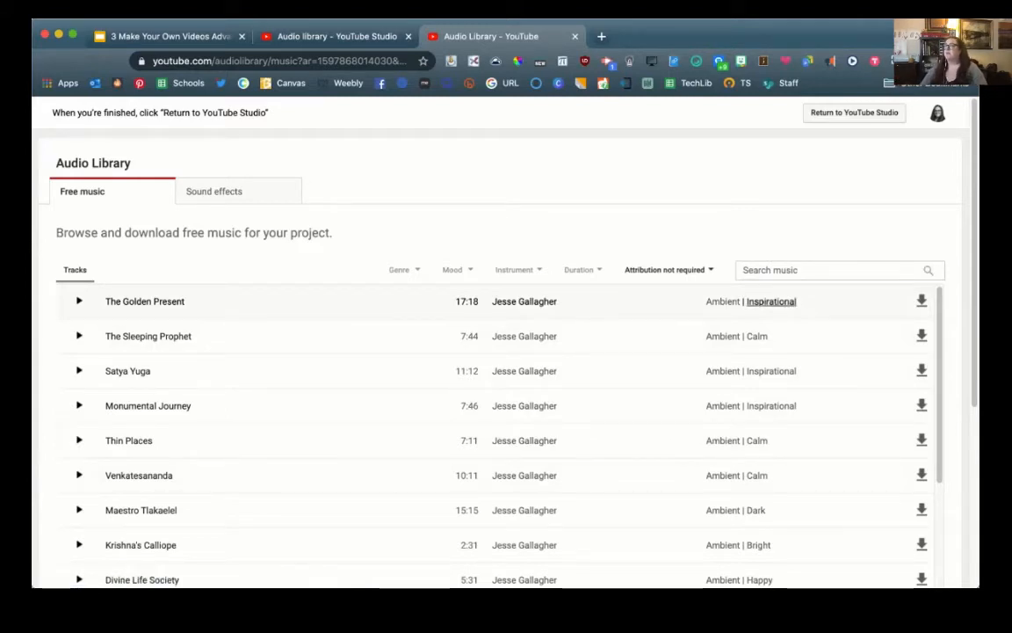
- Search the free music for "Manhattan" and preview the Manhattan track by Dyalla
left_click(772, 270)
type("Ma")
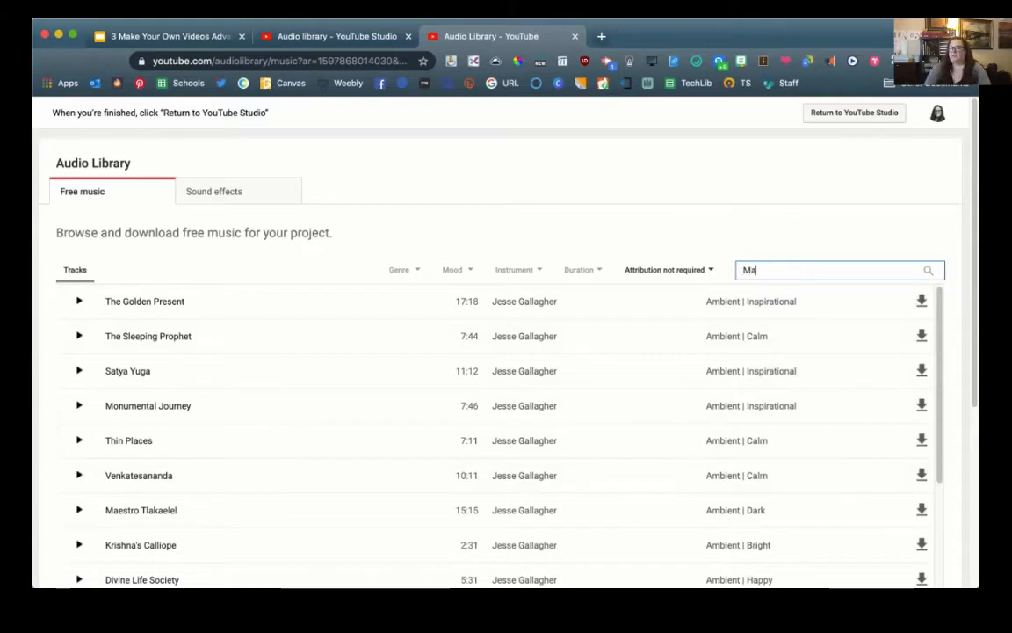
type("nhattan")
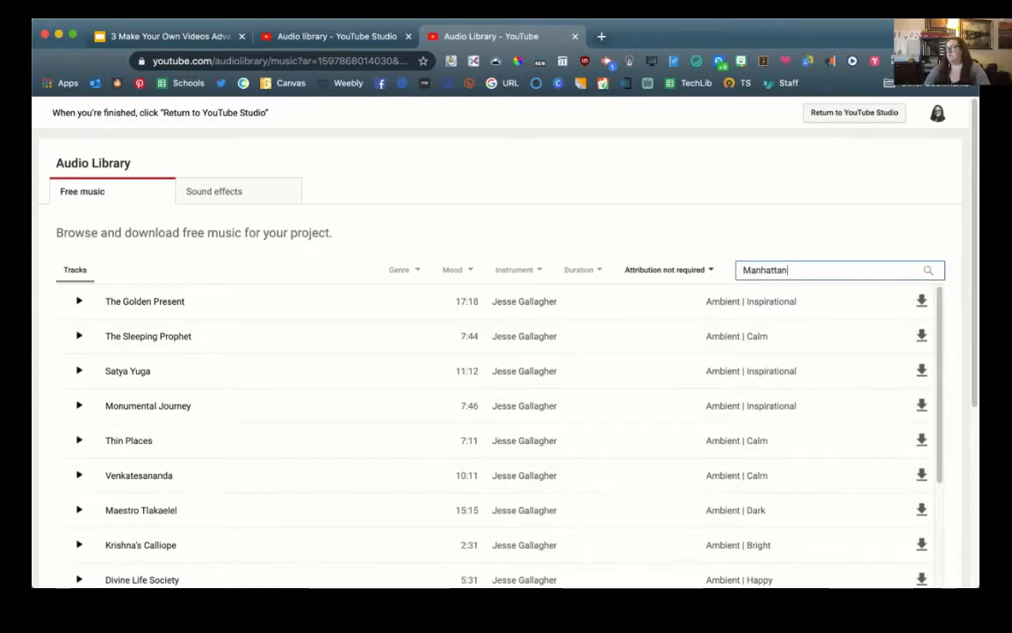
key("Return")
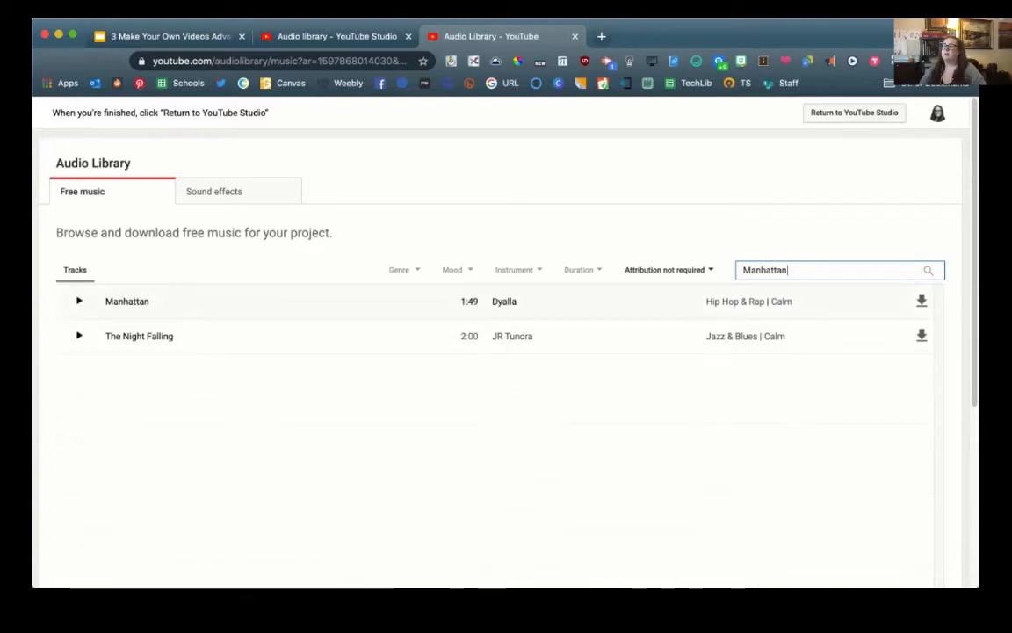
left_click(79, 300)
left_click(78, 300)
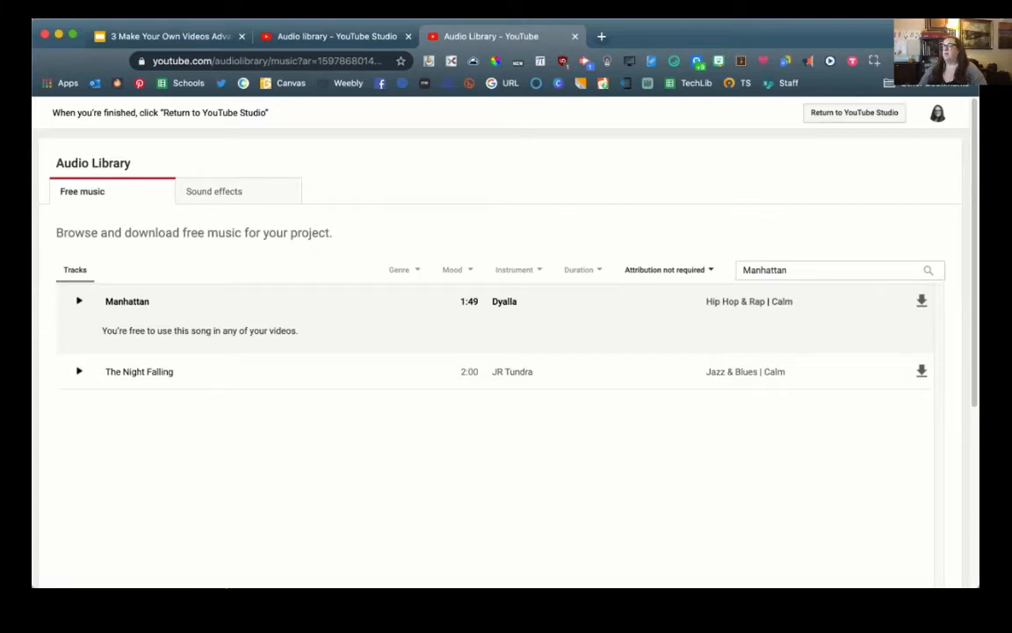
- Open the practice slide's Pre-Recorded Video link, and import "Canvas To Do in Calendar.mov" from Downloads into iMovie's "Imovie basics 1" event
left_click(167, 36)
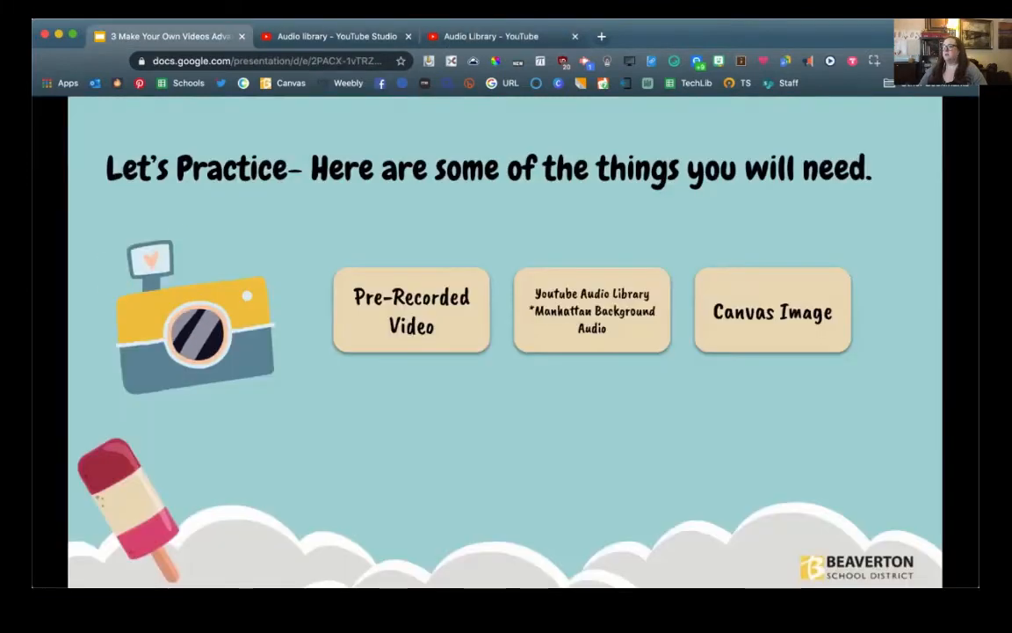
left_click(411, 311)
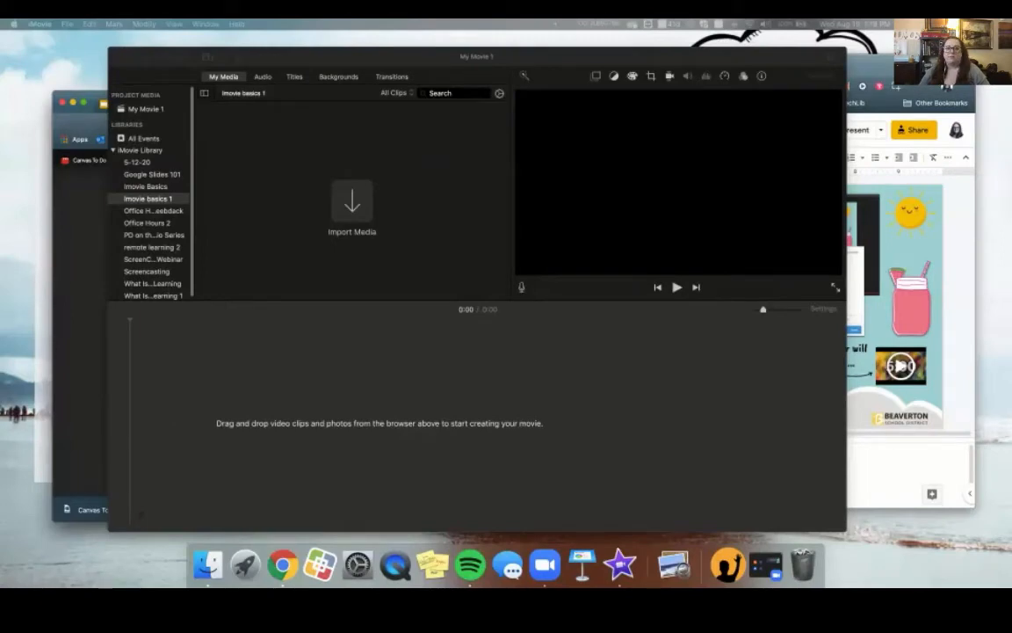
left_click(207, 564)
left_click_drag(203, 309, 778, 227)
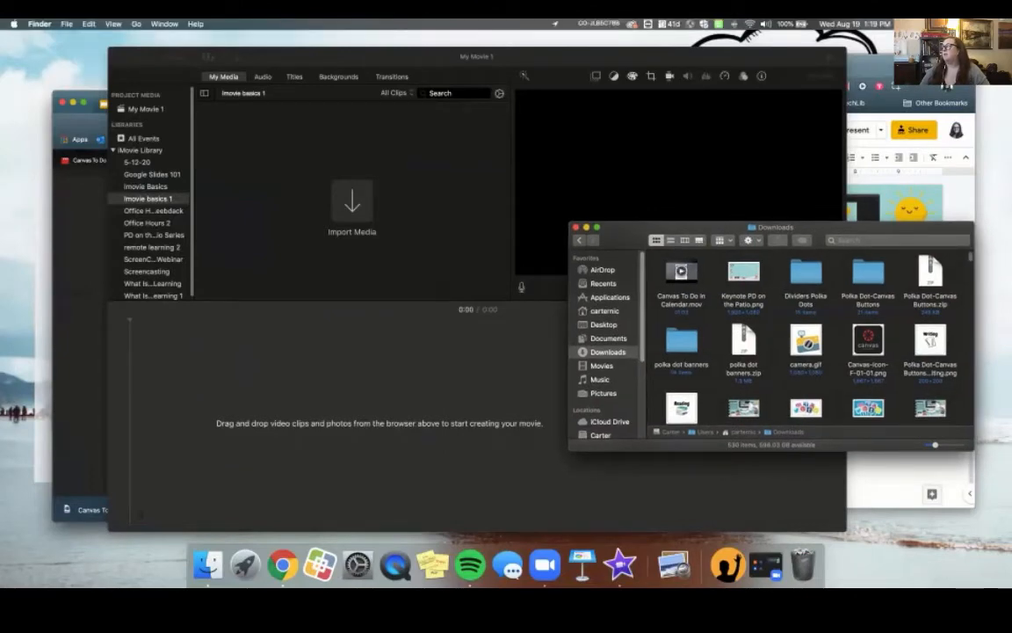
left_click_drag(681, 272, 372, 202)
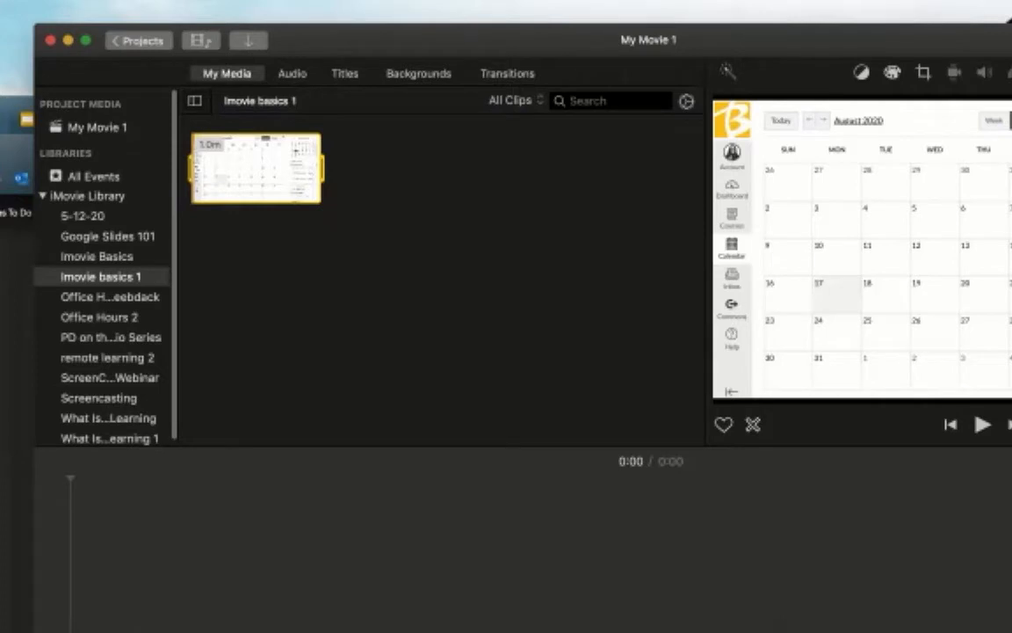
left_click(88, 195)
right_click(88, 195)
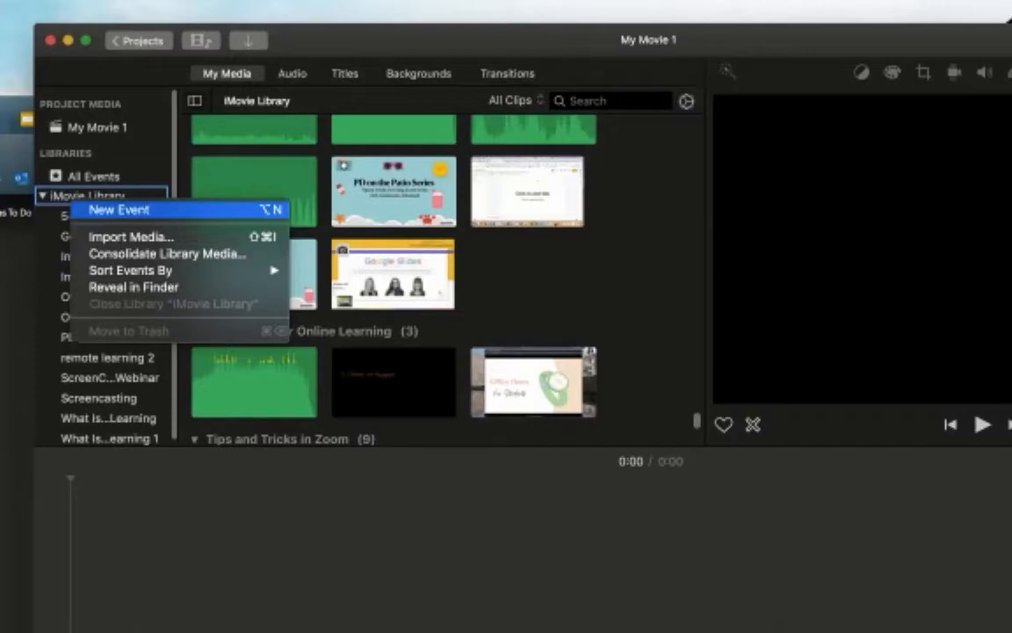
key("Escape")
left_click(100, 276)
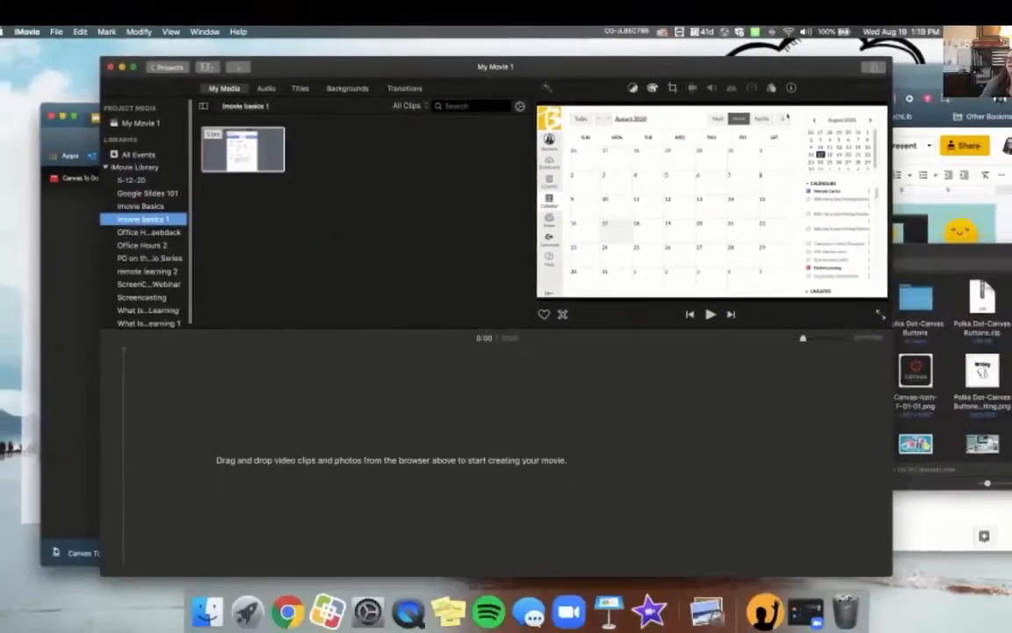
- Import the image Canvas-Icon-F-01-01.png from the Downloads folder into the "Imovie basics 1" event
key("super+Tab")
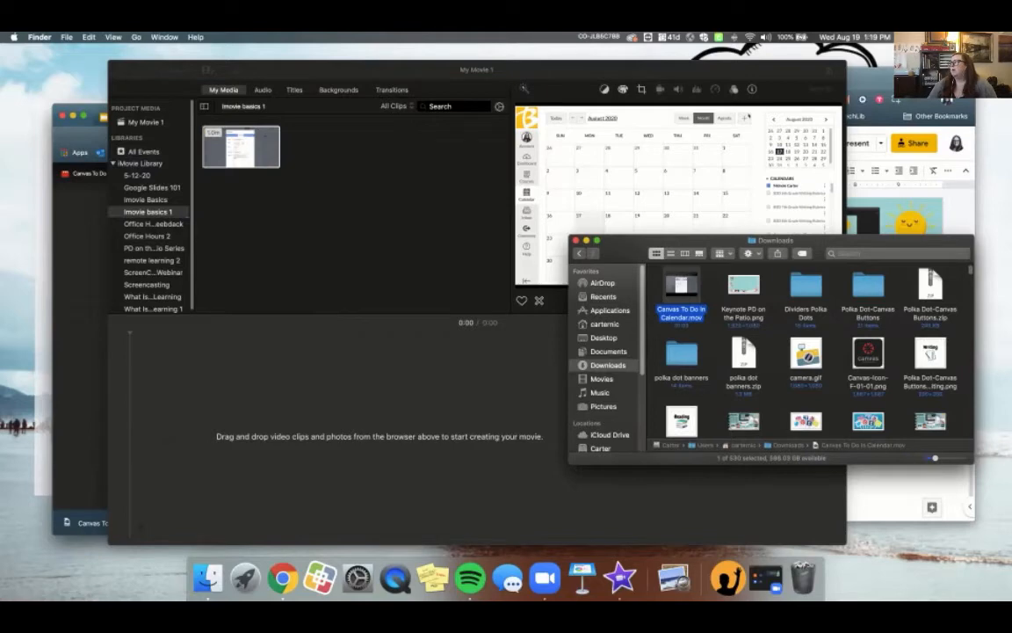
left_click(868, 351)
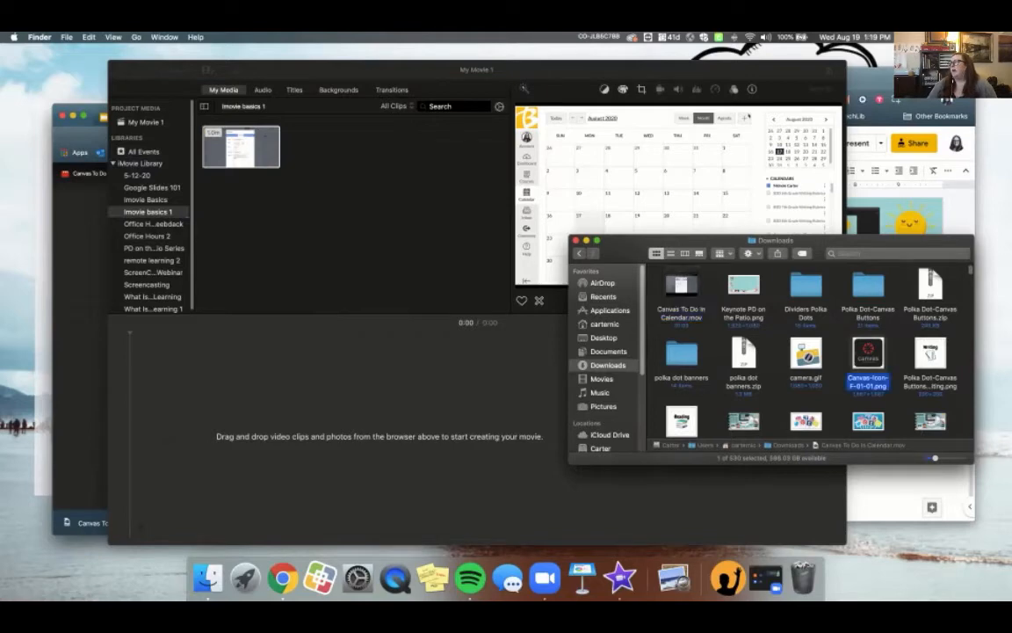
left_click_drag(869, 352, 316, 159)
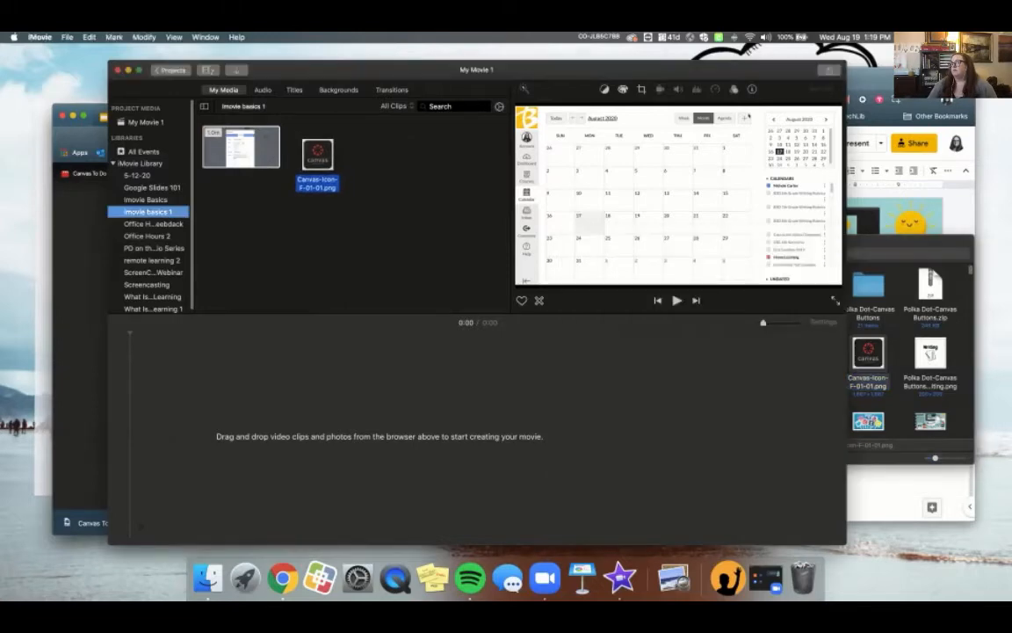
left_click_drag(315, 157, 316, 148)
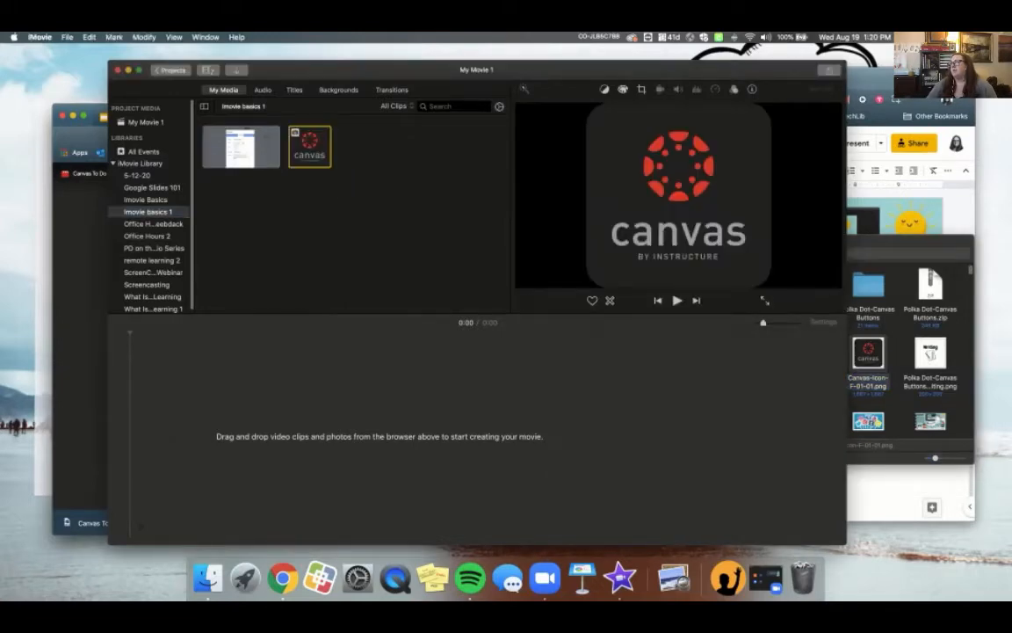
- Import the audio file "Manhattan - Dyalla.mp3" from the Music folder into the "Imovie basics 1" event
key("super+Tab")
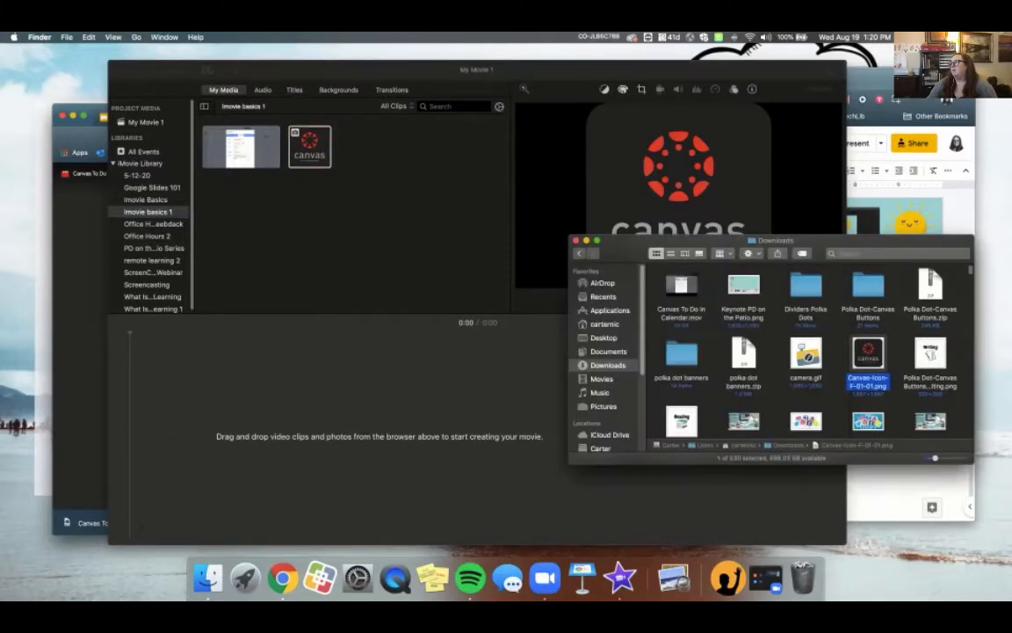
left_click(600, 393)
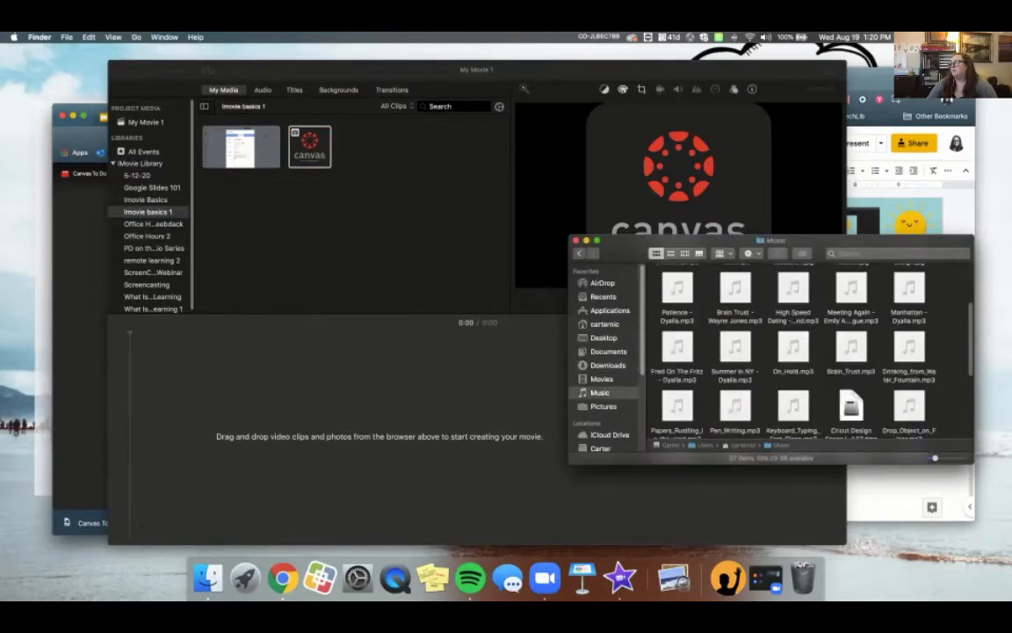
scroll(809, 351, "down", 5)
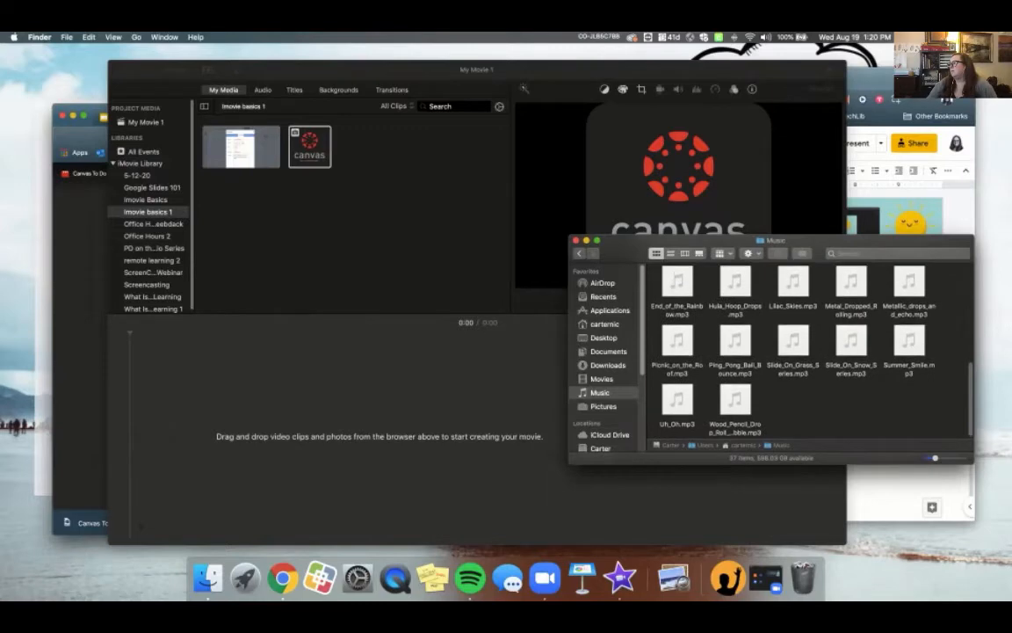
scroll(808, 351, "up", 3)
scroll(791, 351, "up", 2)
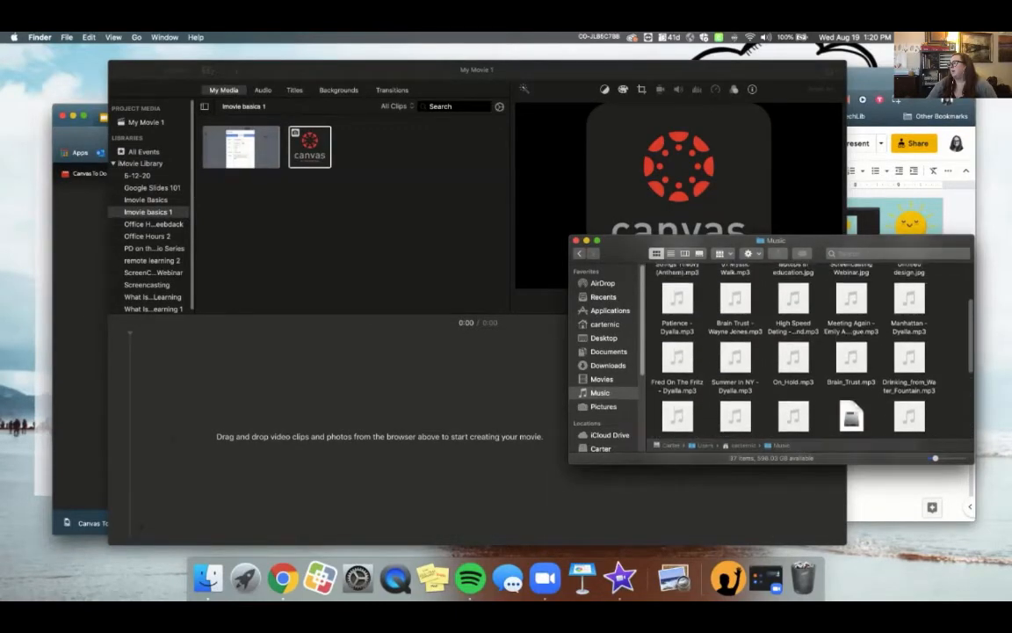
scroll(808, 351, "up", 2)
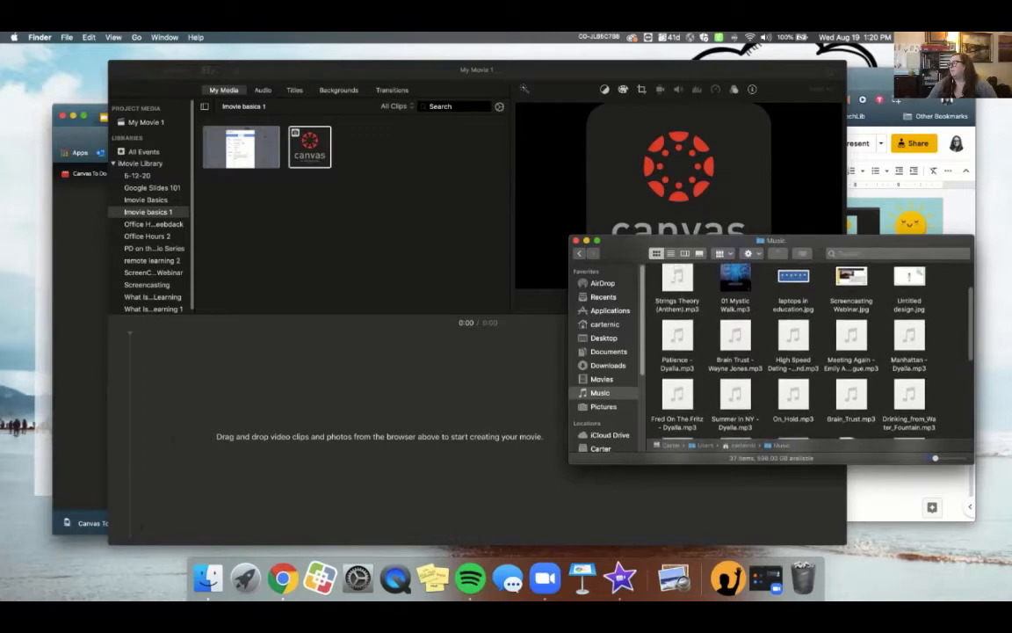
left_click(910, 335)
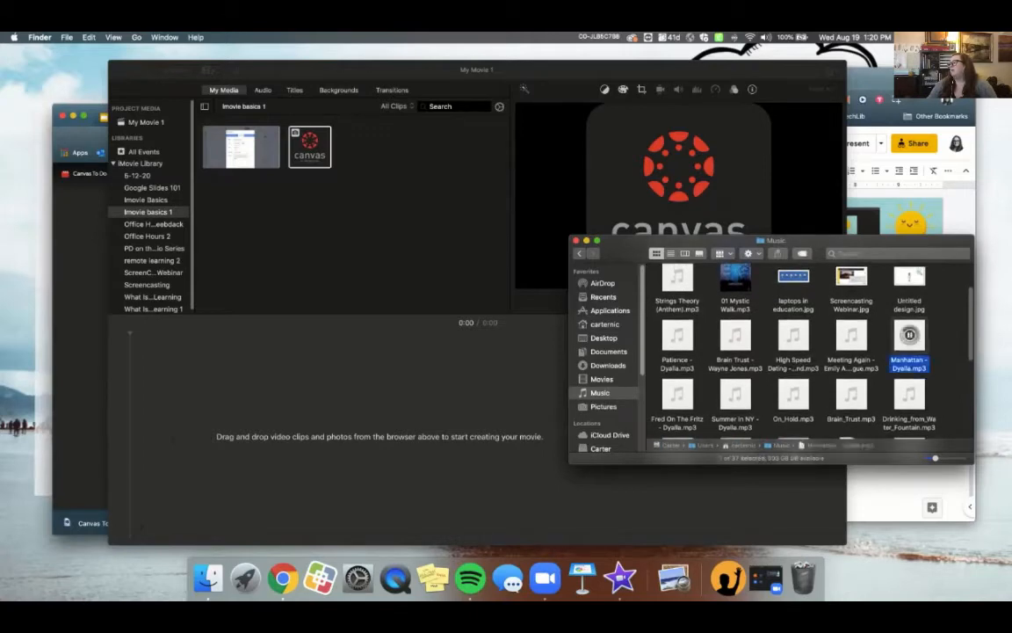
left_click(909, 335)
left_click_drag(909, 339, 369, 154)
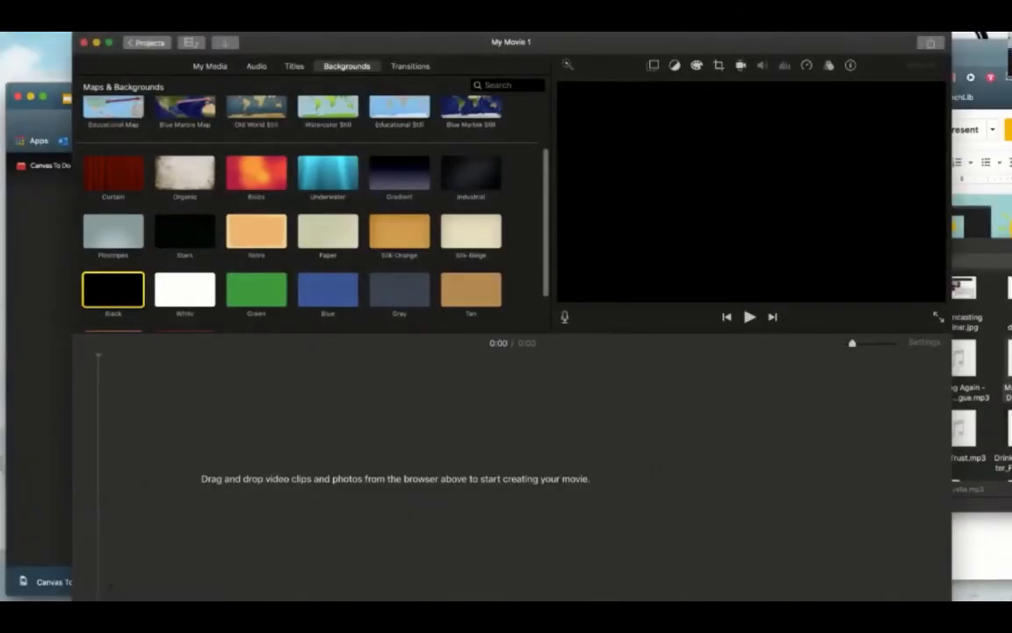
- Add the Black background as the first clip in the movie timeline and shrink the timeline's clip display
left_click_drag(113, 290, 150, 387)
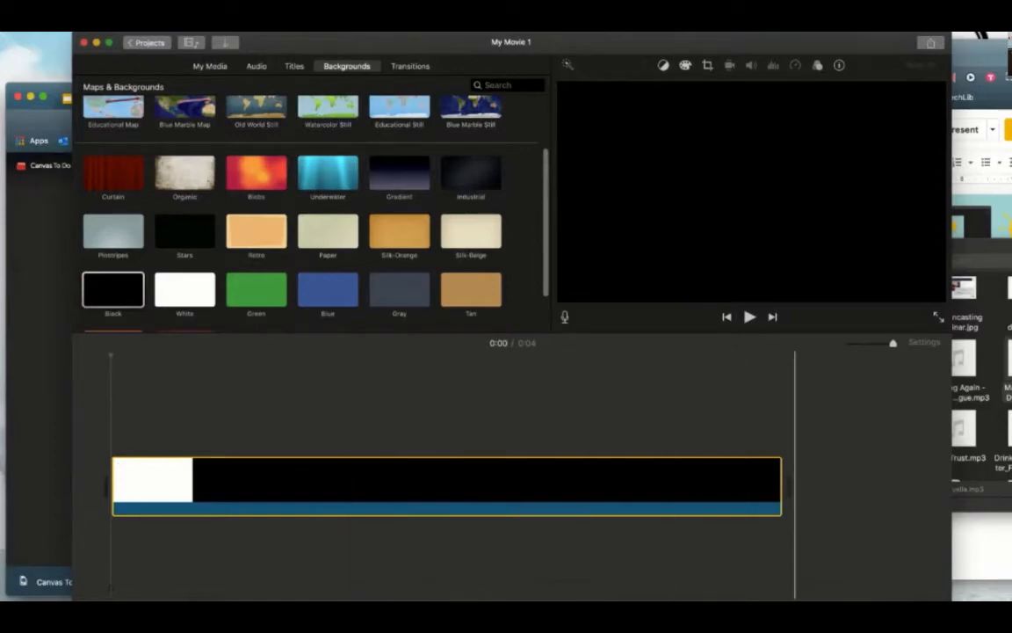
mouse_move(893, 343)
left_mouse_down()
mouse_move(860, 343)
mouse_move(891, 343)
mouse_move(876, 343)
left_mouse_up()
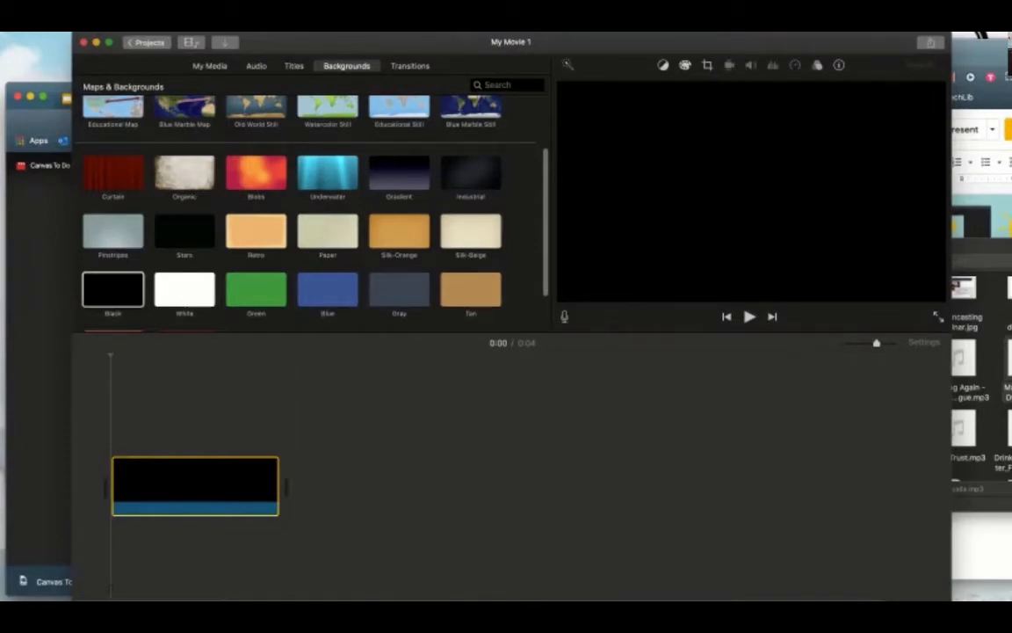
left_click_drag(876, 343, 876, 343)
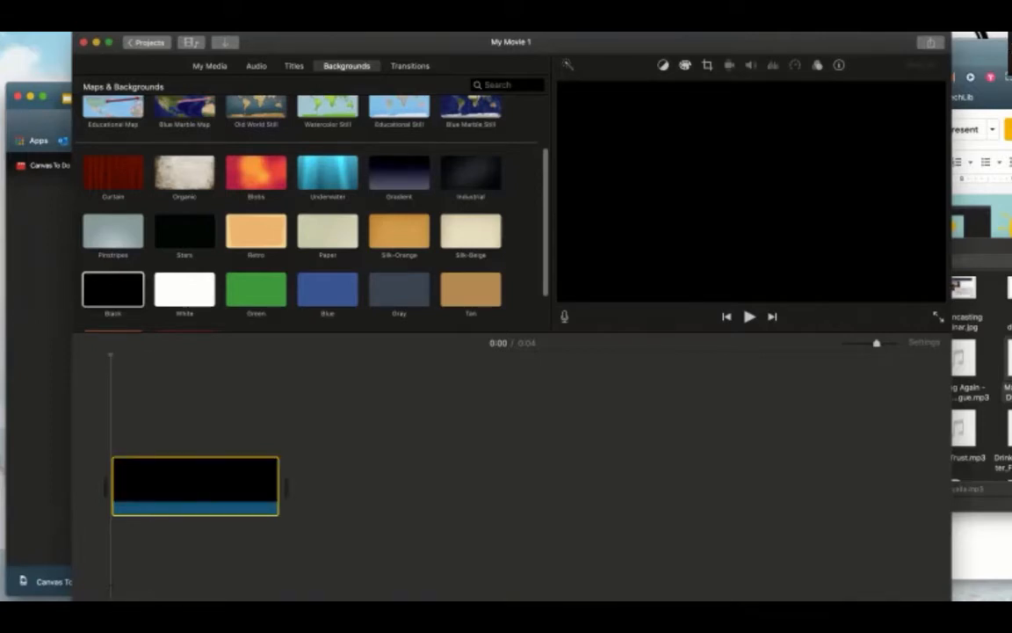
- Look through the available titles and transitions for the movie
left_click(293, 66)
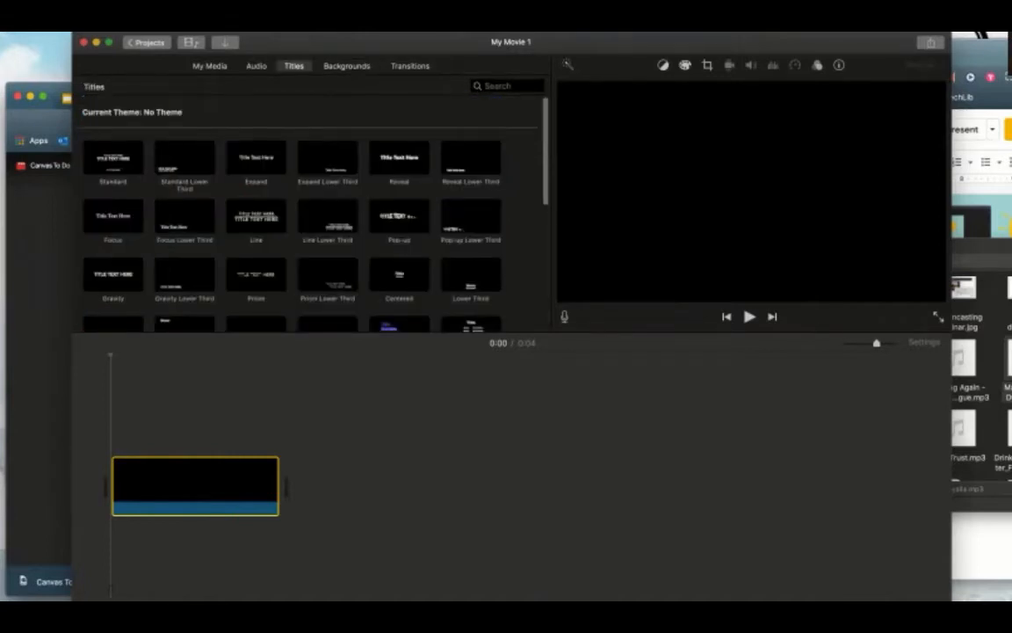
left_click(409, 65)
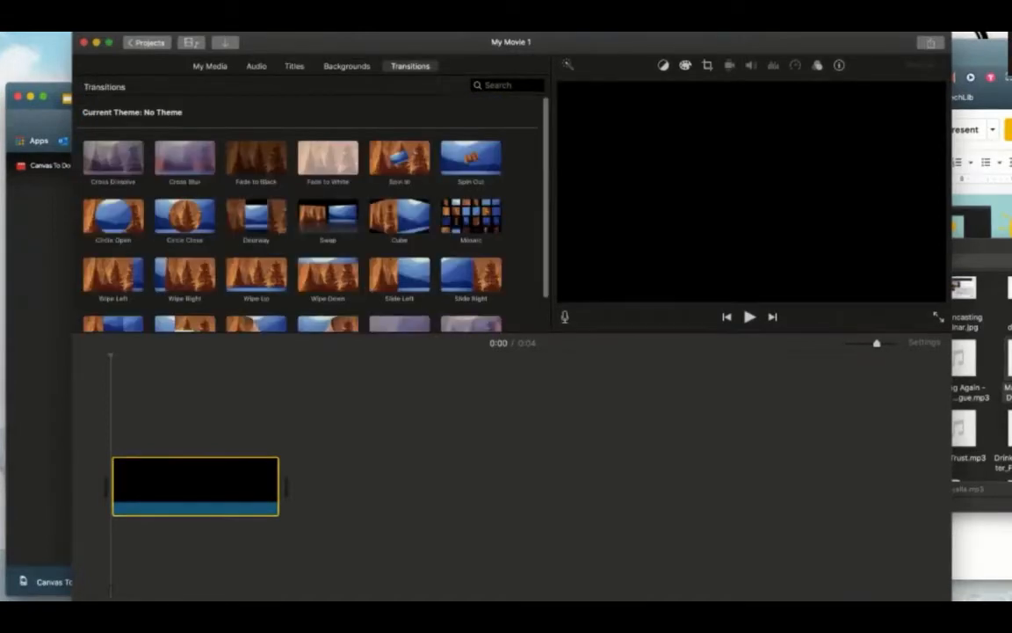
- Add a Fade to Black transition before the black background clip at the start of the movie
left_click_drag(256, 158, 107, 482)
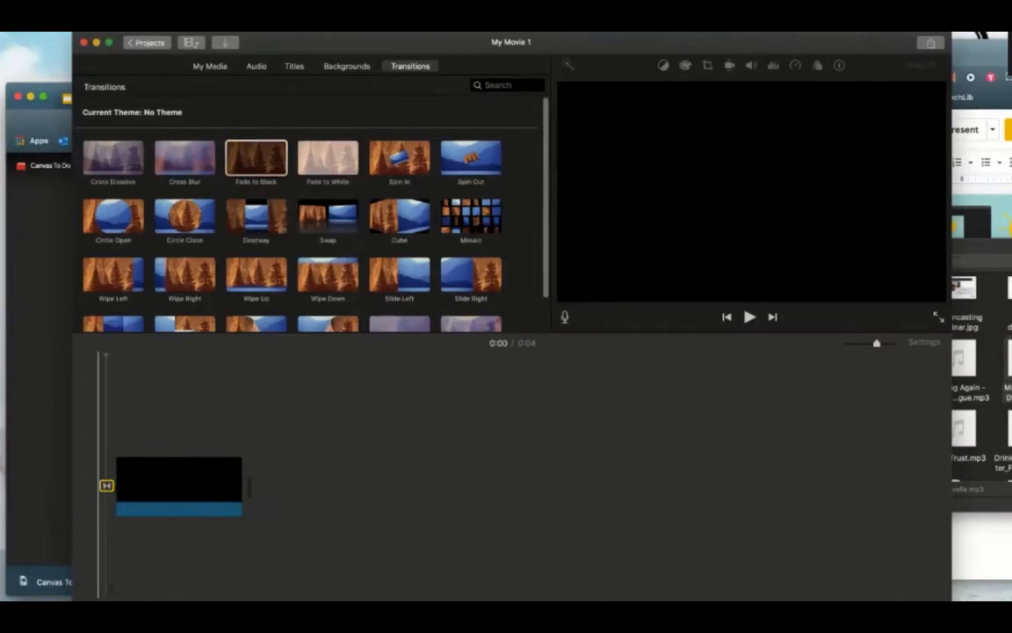
- Look through the media library's events, including "Office Hours & Feedback" and "PD on the Patio Series", and return to "Imovie basics 1"
left_click(210, 66)
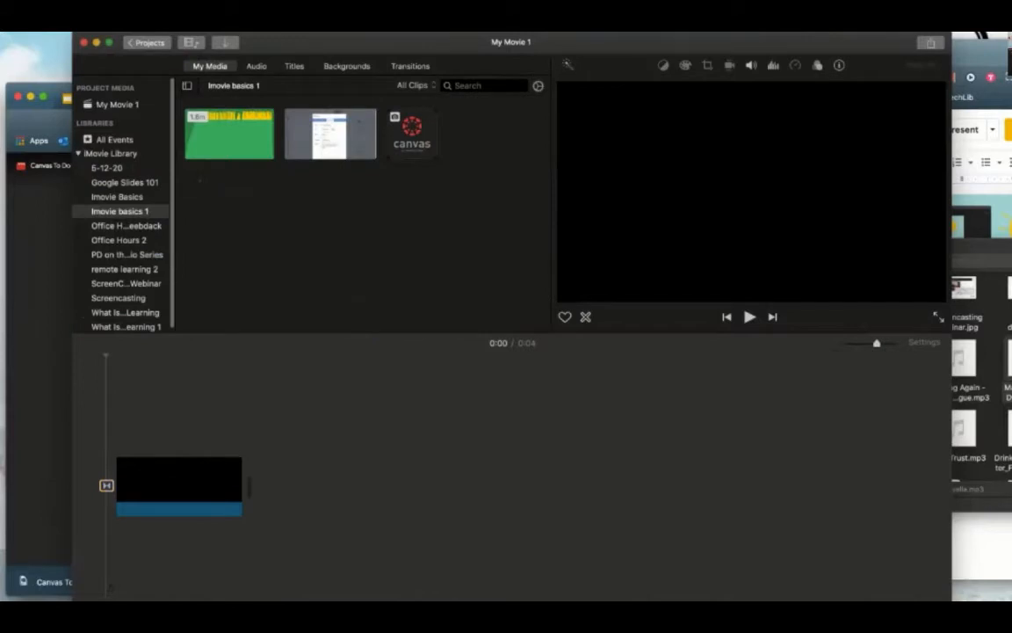
scroll(120, 211, "down", 1)
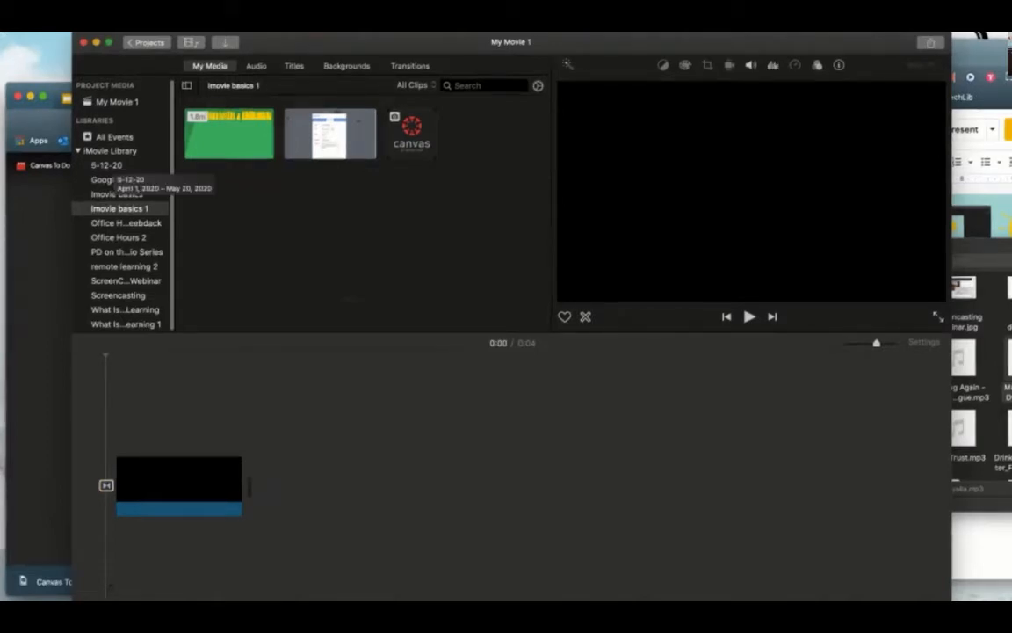
left_click(115, 137)
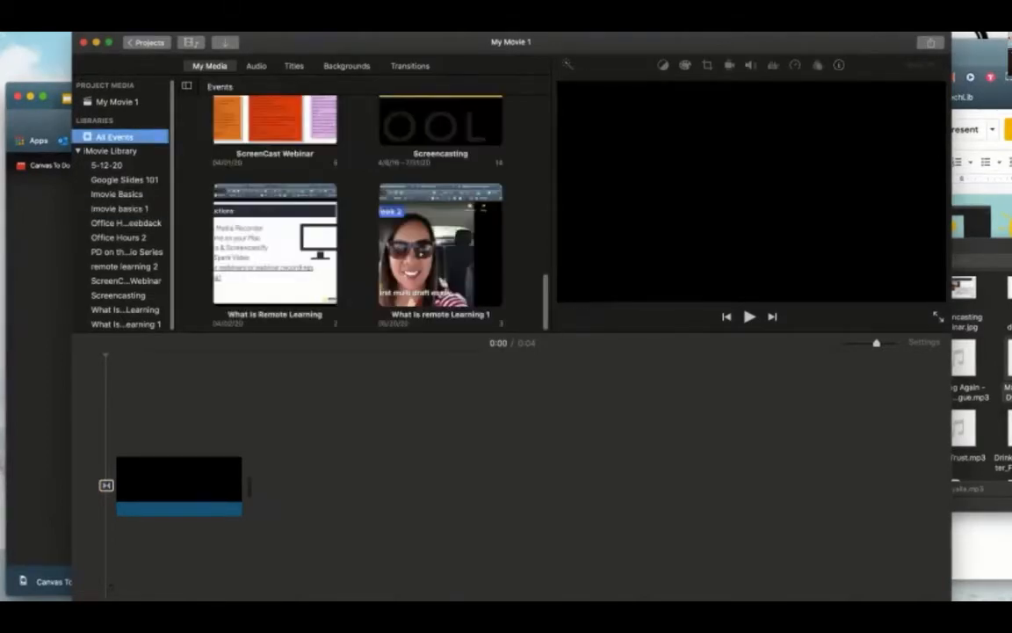
scroll(351, 202, "up", 5)
scroll(352, 202, "down", 10)
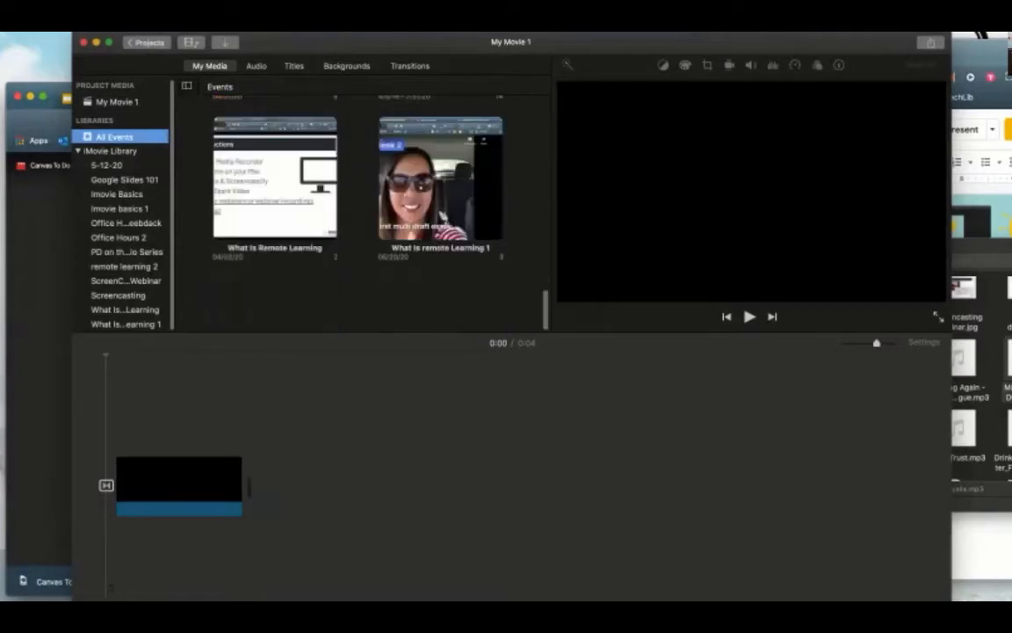
left_click(110, 150)
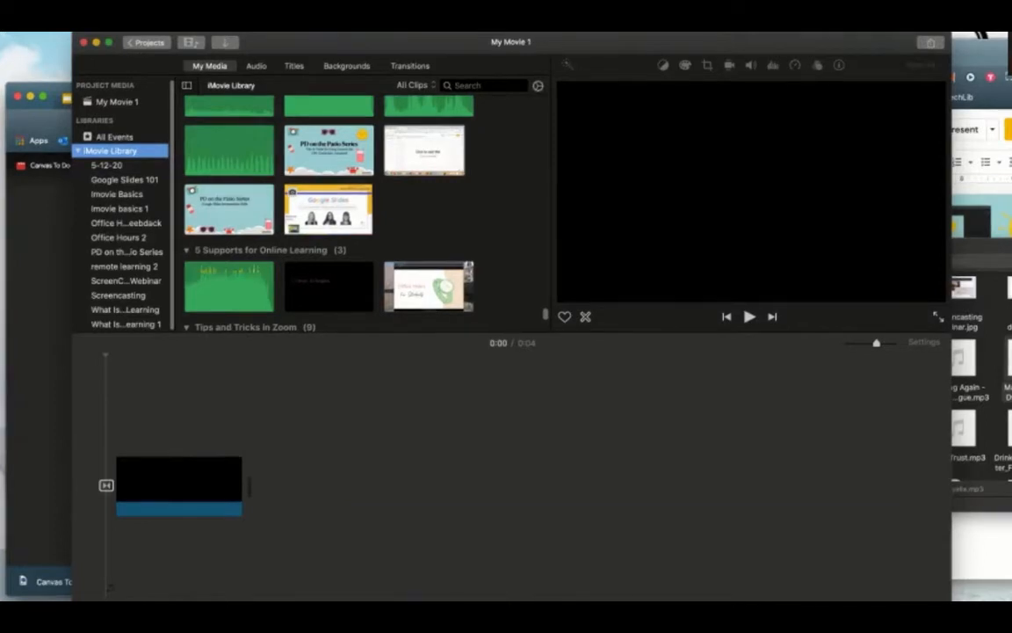
left_click(117, 194)
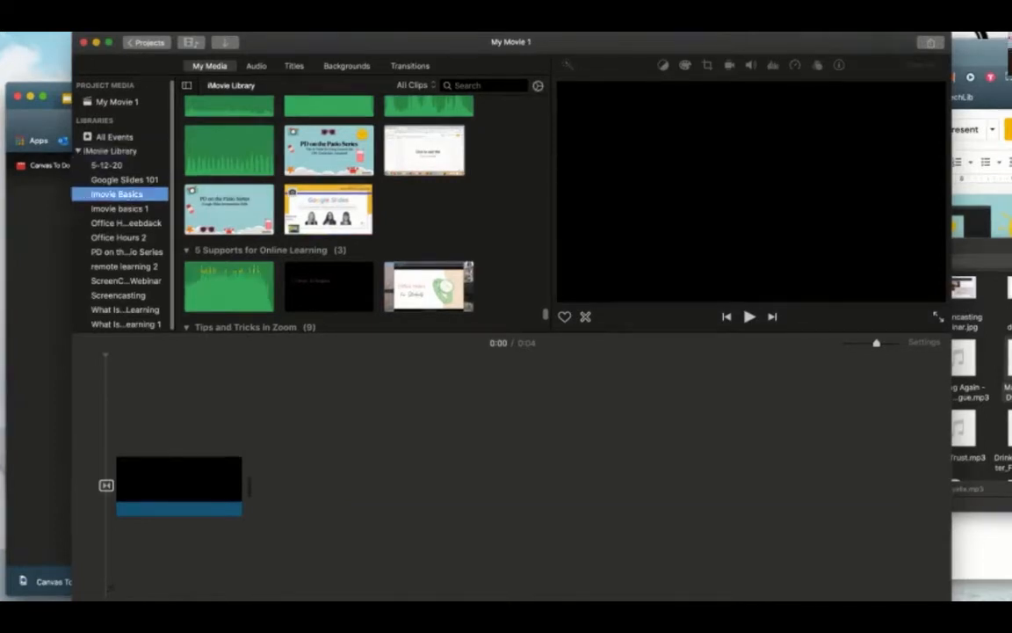
left_click(119, 208)
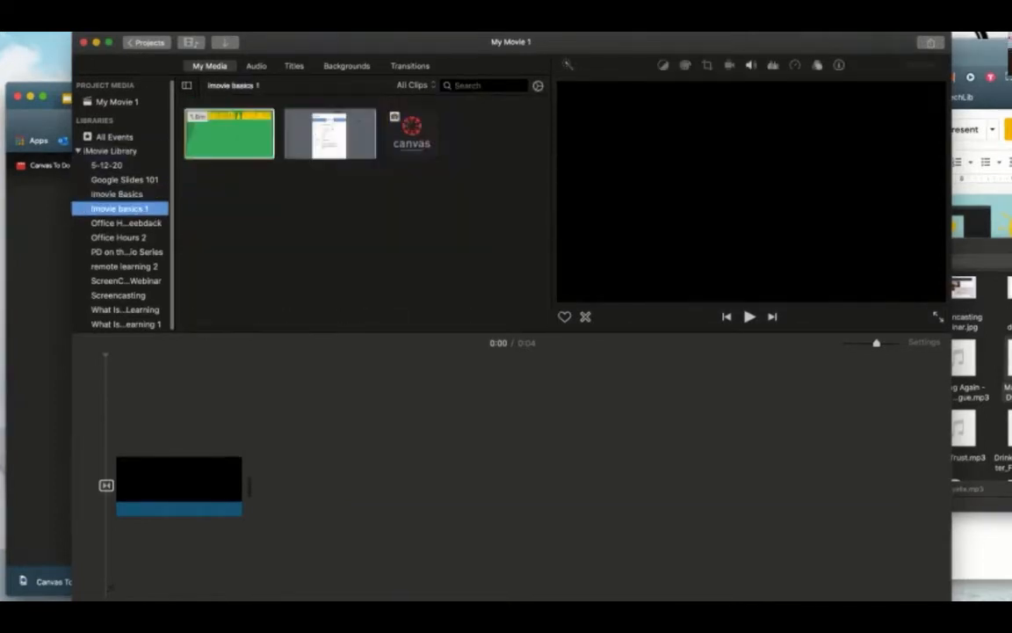
left_click(125, 222)
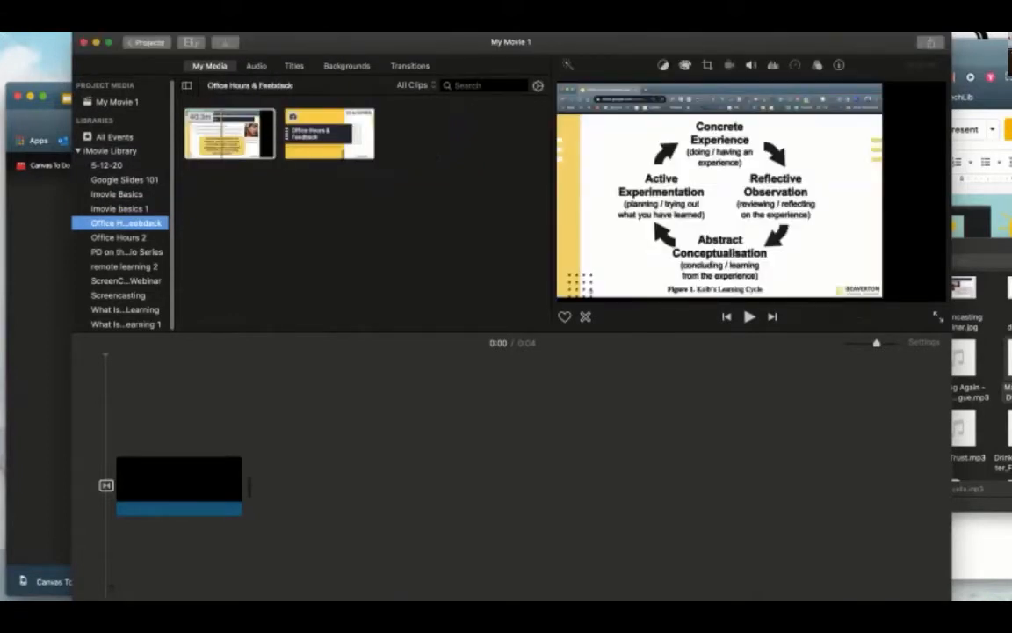
left_click(126, 252)
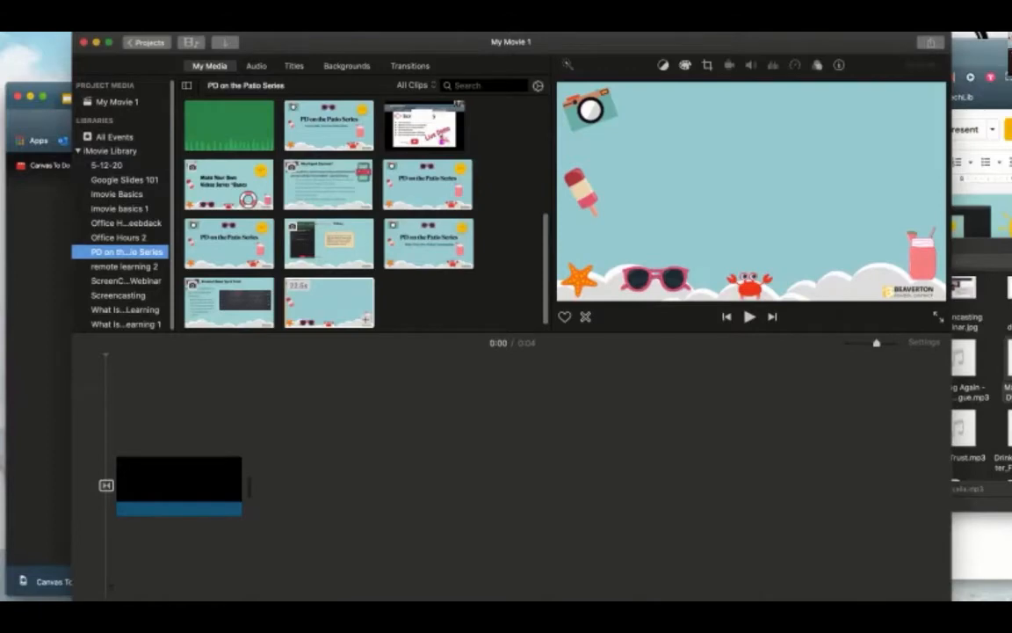
scroll(365, 213, "up", 10)
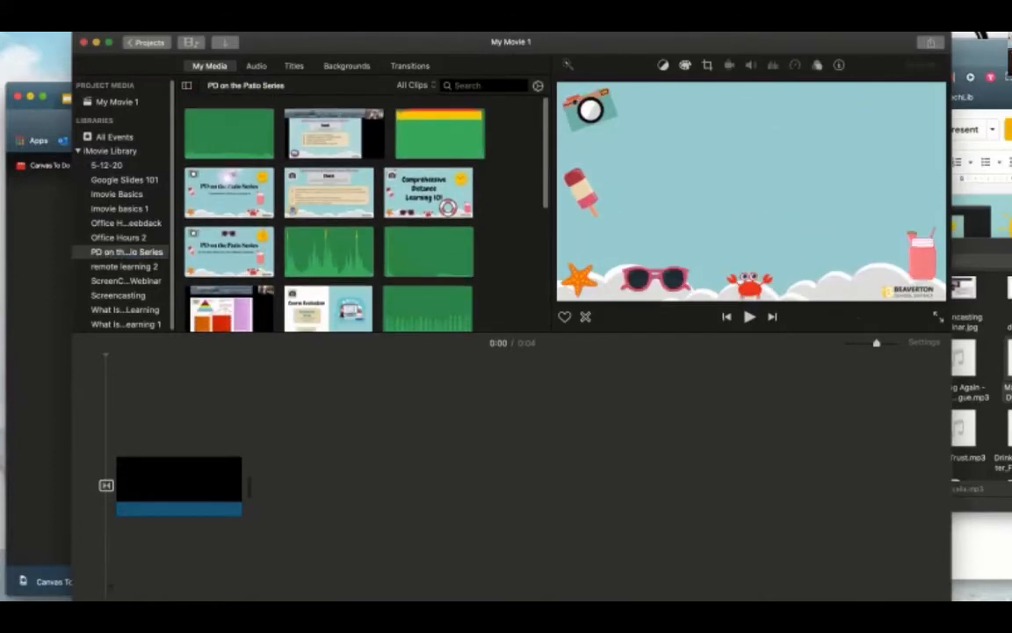
scroll(365, 213, "down", 10)
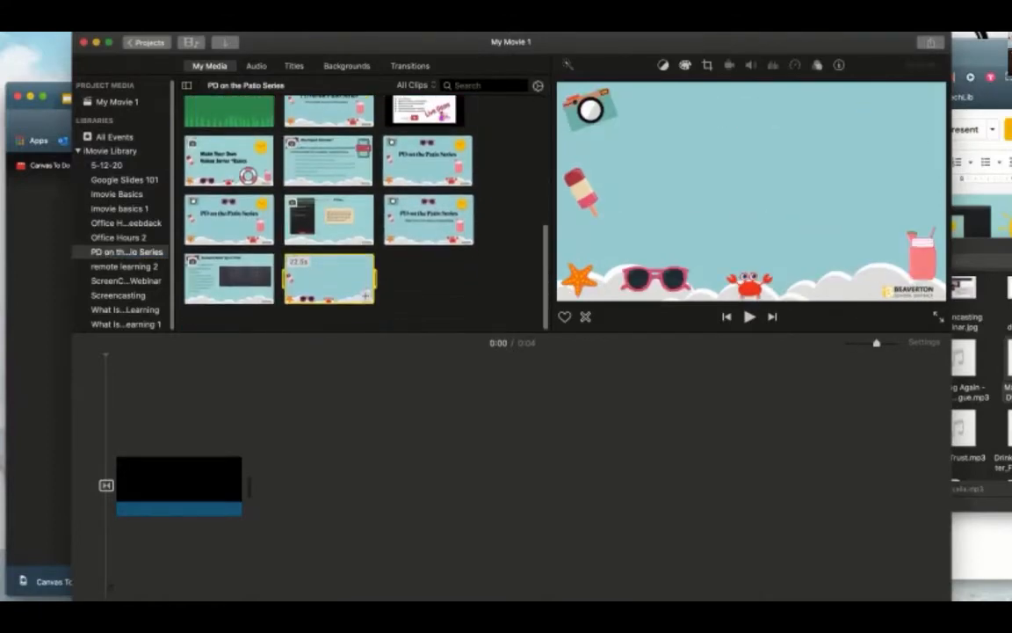
scroll(329, 279, "up", 3)
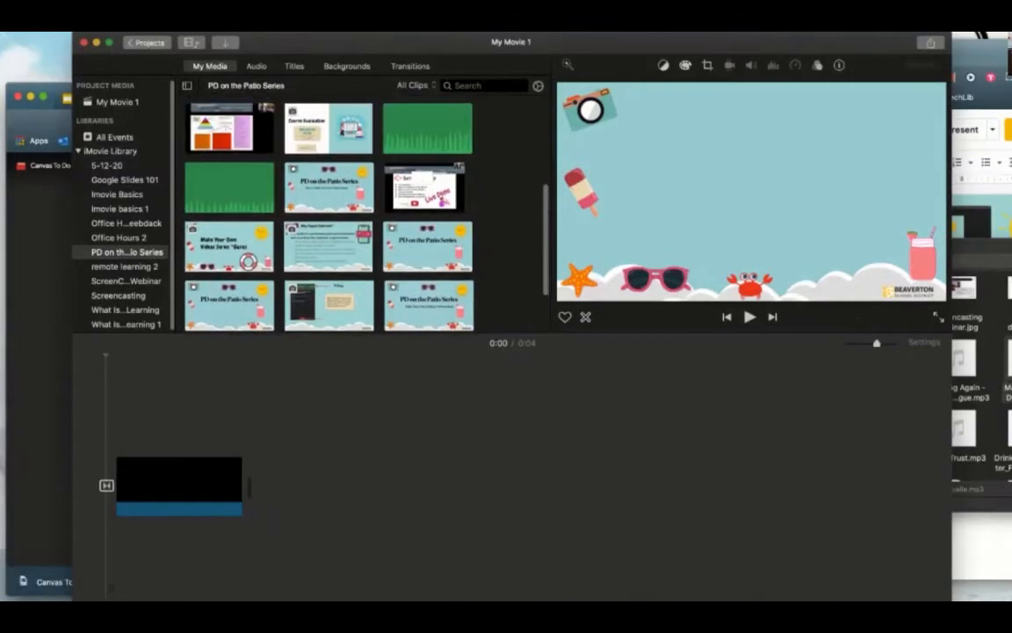
scroll(428, 241, "up", 1)
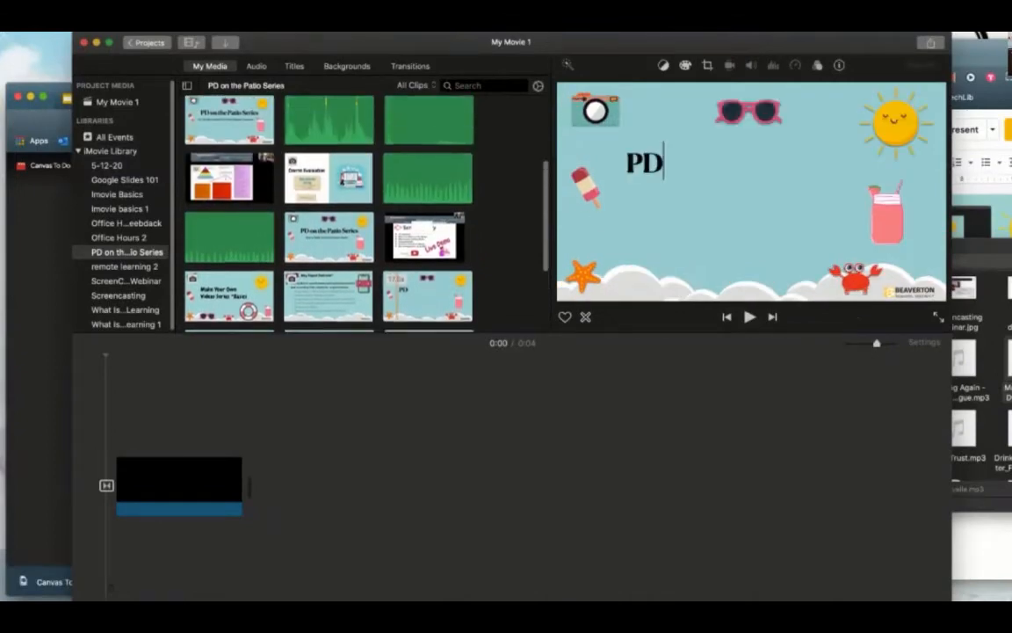
left_click(119, 209)
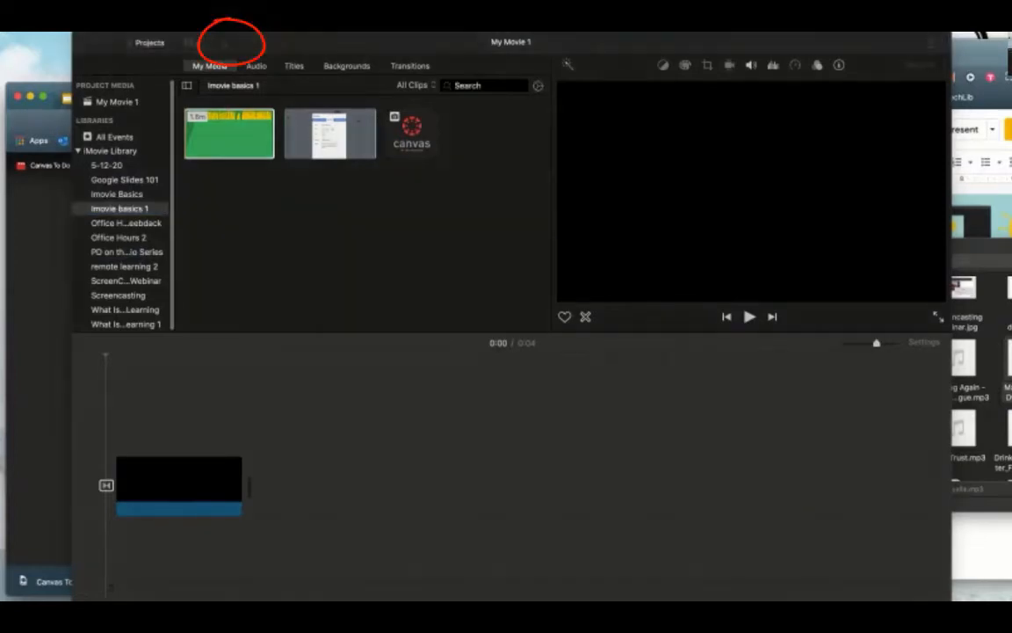
- Import Canvas To Do In Calendar.mov from the Movies folder into the "Imovie basics 1" event
key("super+i")
key("Escape")
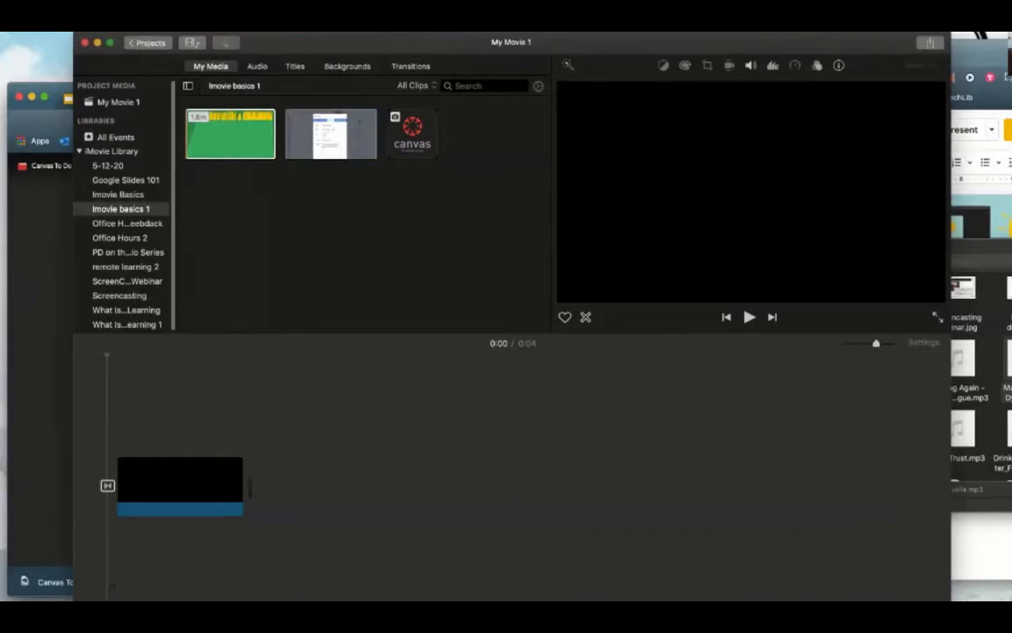
key("super+i")
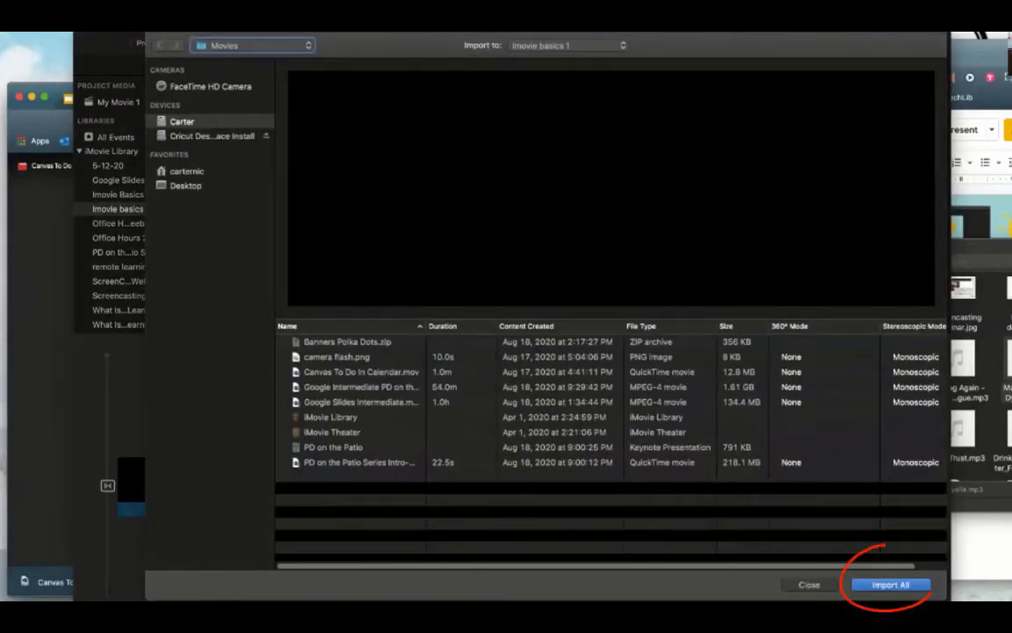
left_click(360, 372)
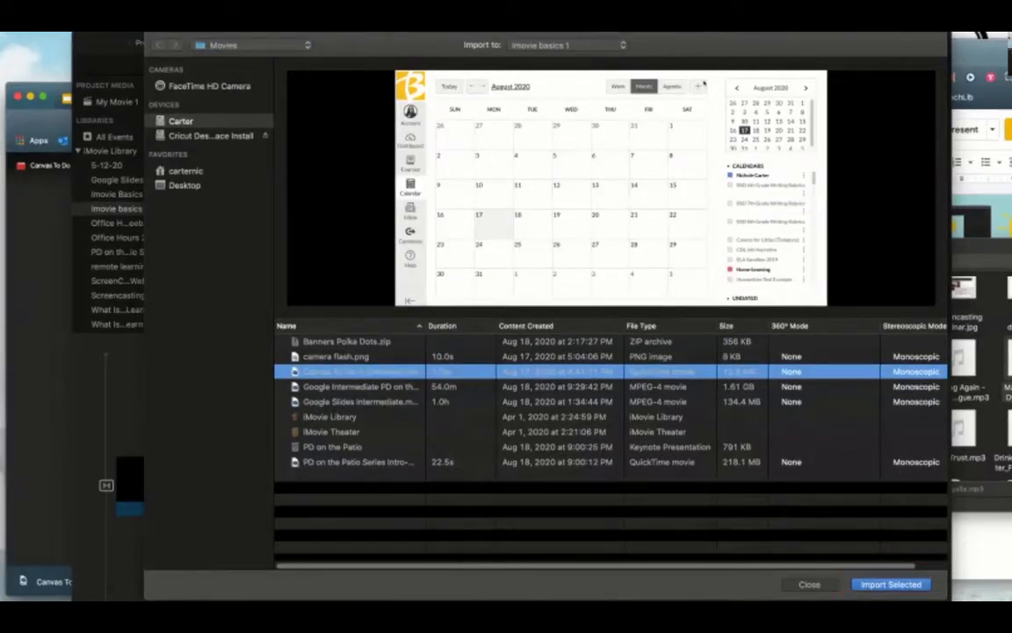
key("Return")
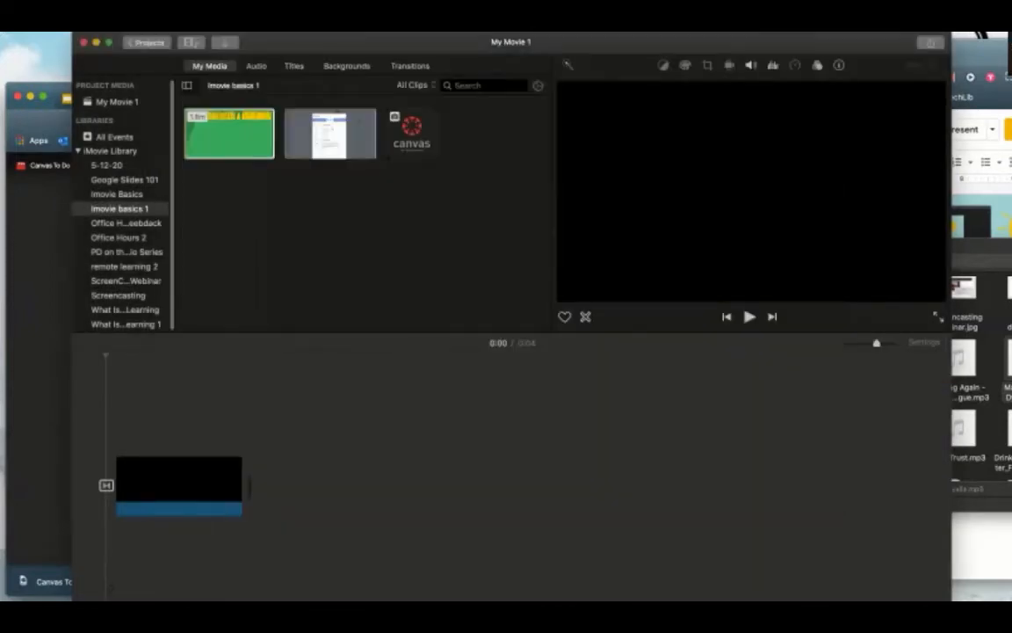
- Add a Cross Dissolve transition at the end of the black background clip
left_click(148, 484)
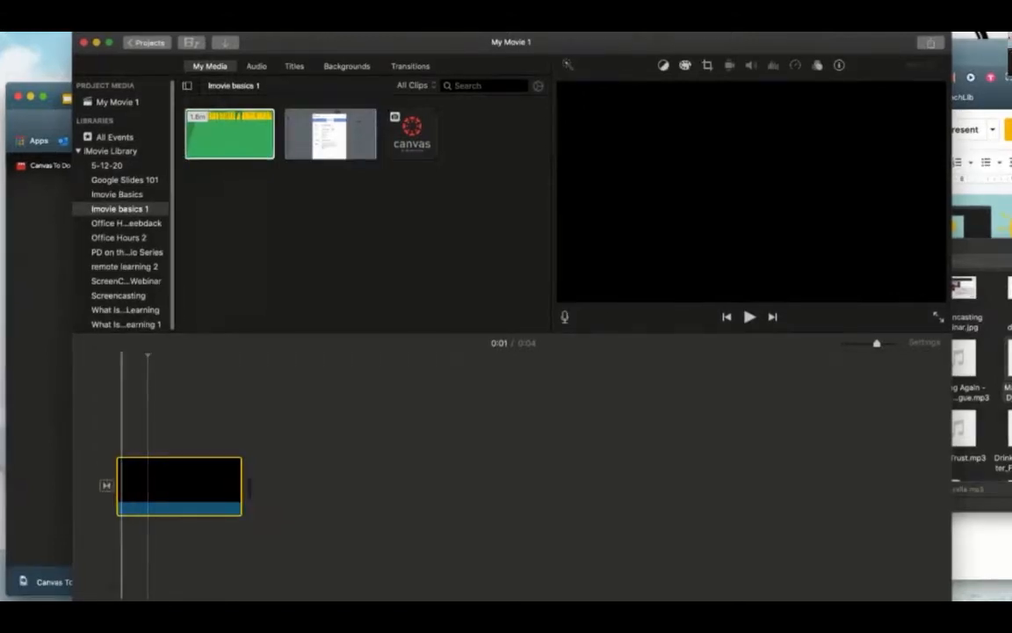
key("super+5")
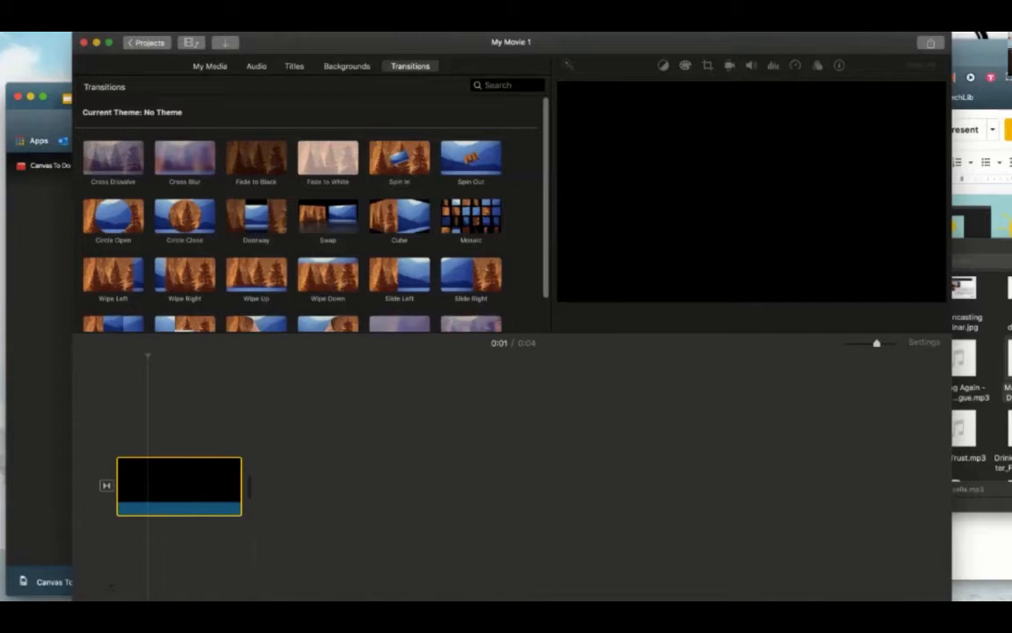
left_click_drag(112, 159, 210, 485)
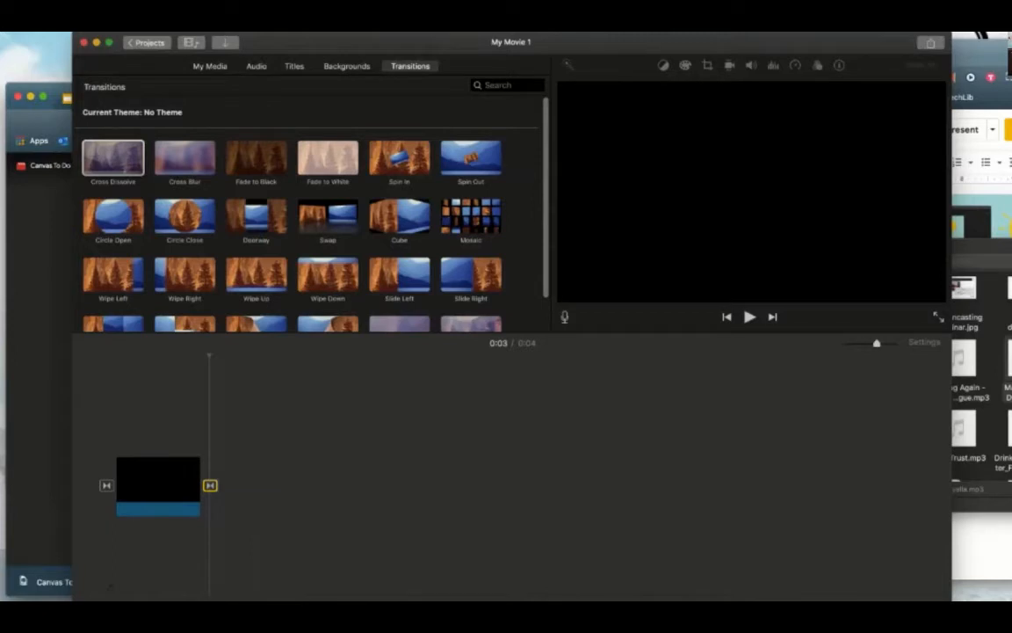
- Add the whole Canvas calendar video from the "Imovie basics 1" event to the timeline after the Cross Dissolve
key("super+1")
left_click(330, 135)
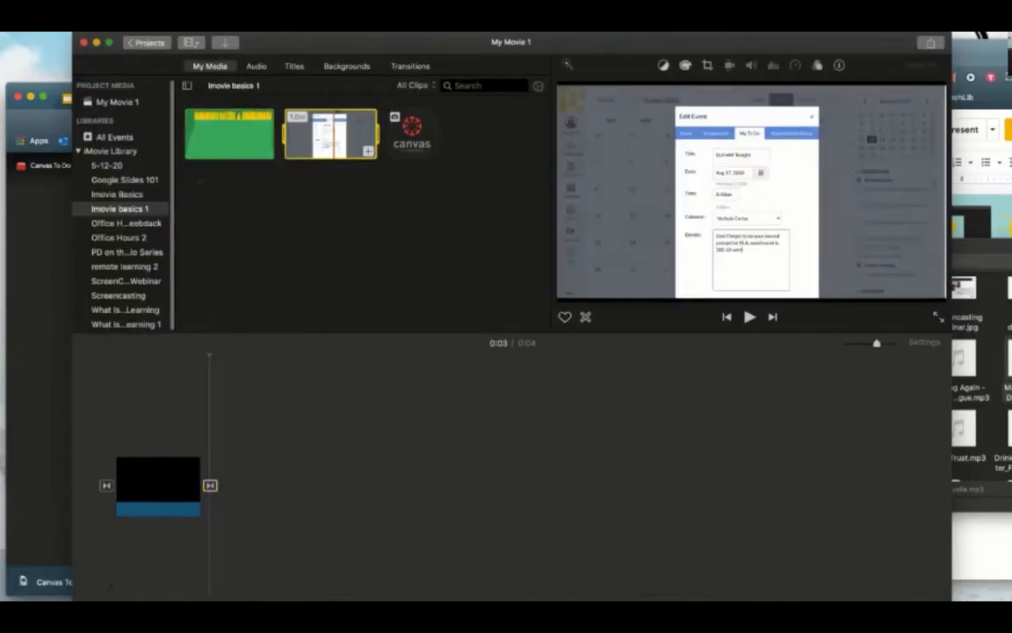
left_click_drag(330, 135, 299, 483)
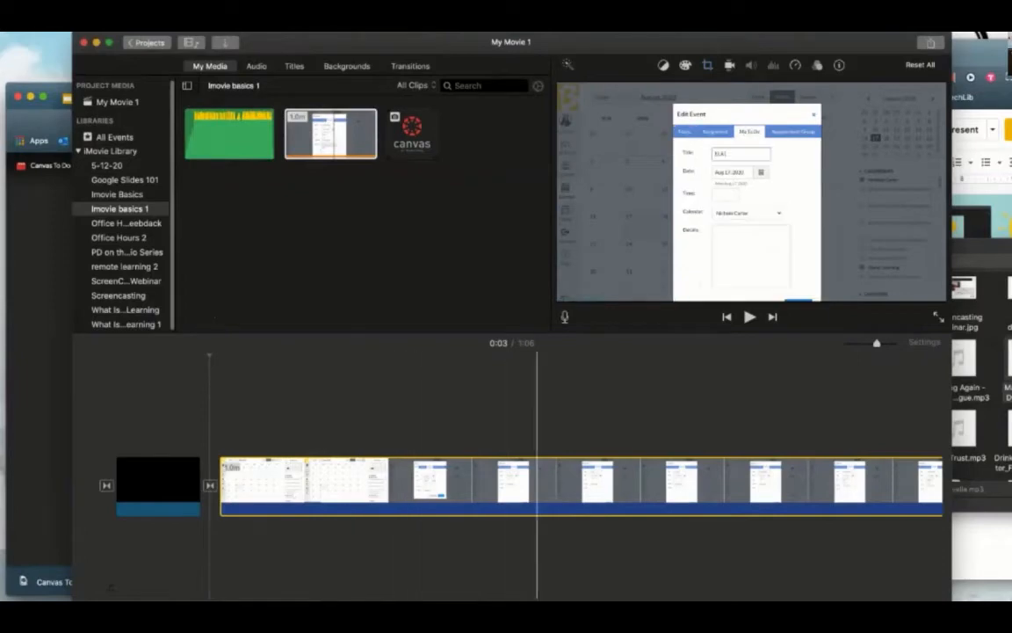
- Split the Canvas calendar video near its end, at 1:04 in the movie
scroll(527, 483, "right", 5)
scroll(527, 483, "left", 5)
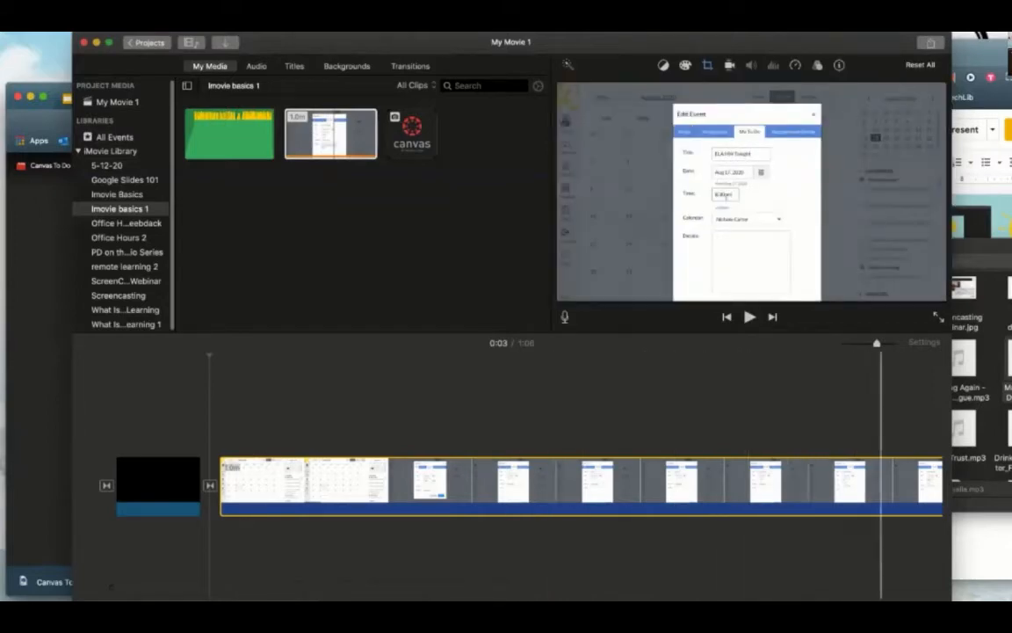
scroll(774, 483, "right", 5)
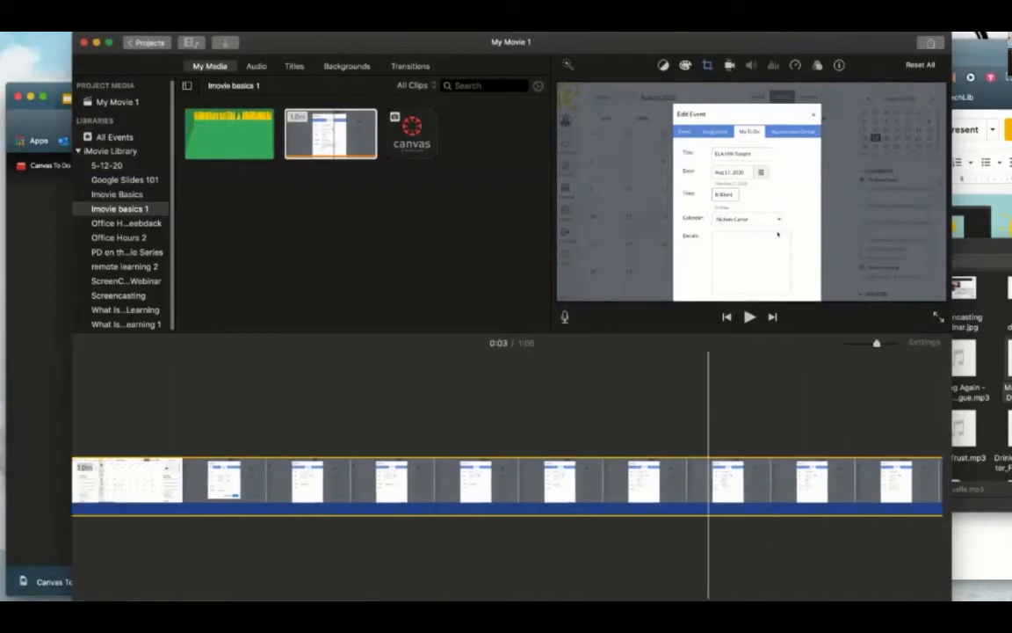
scroll(179, 483, "left", 5)
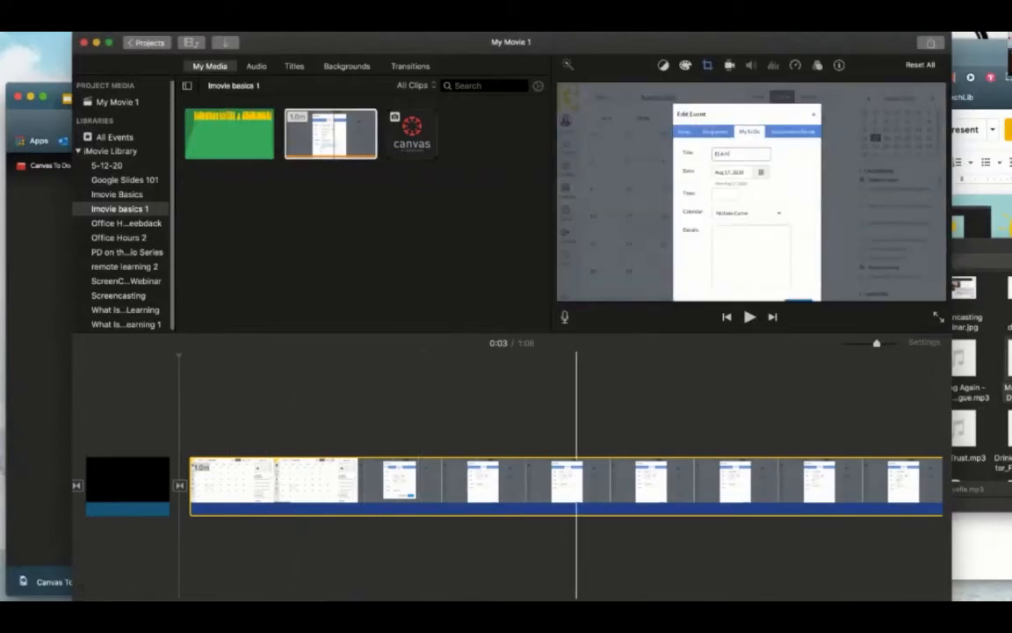
scroll(643, 484, "right", 5)
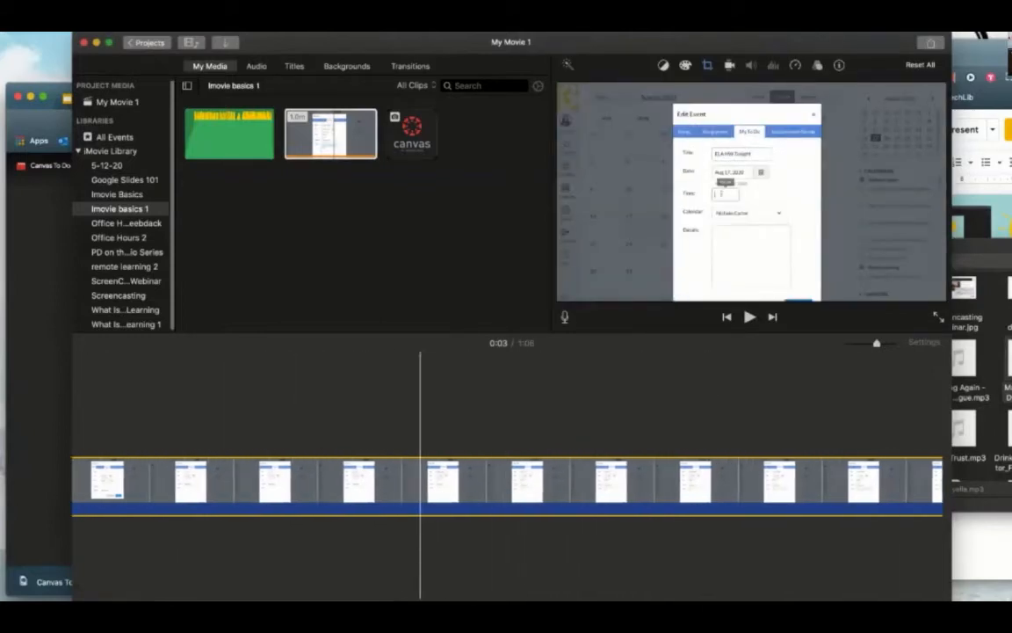
scroll(364, 483, "right", 3)
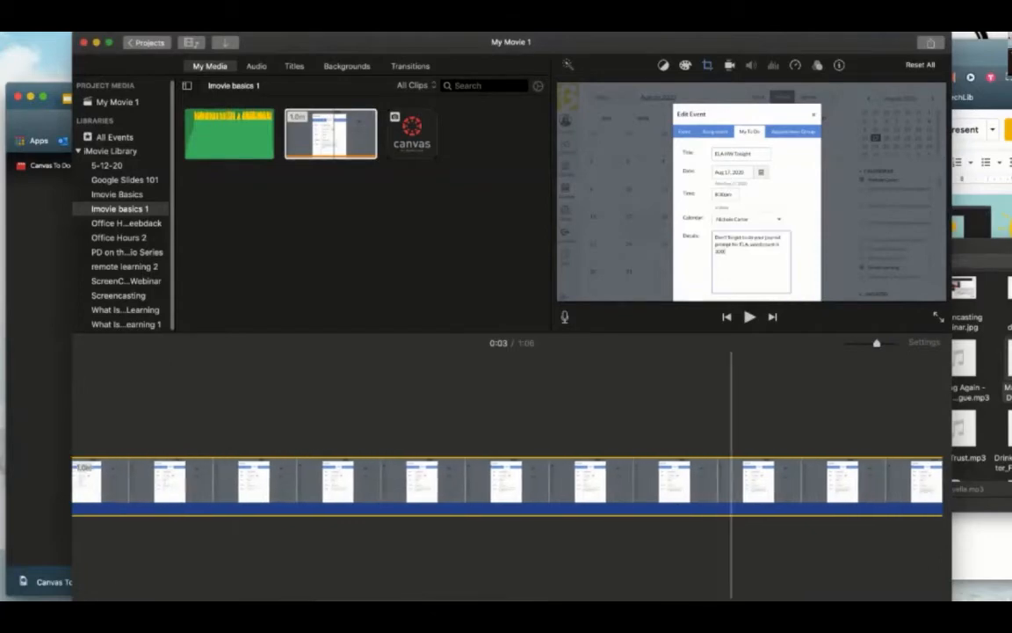
scroll(731, 483, "right", 5)
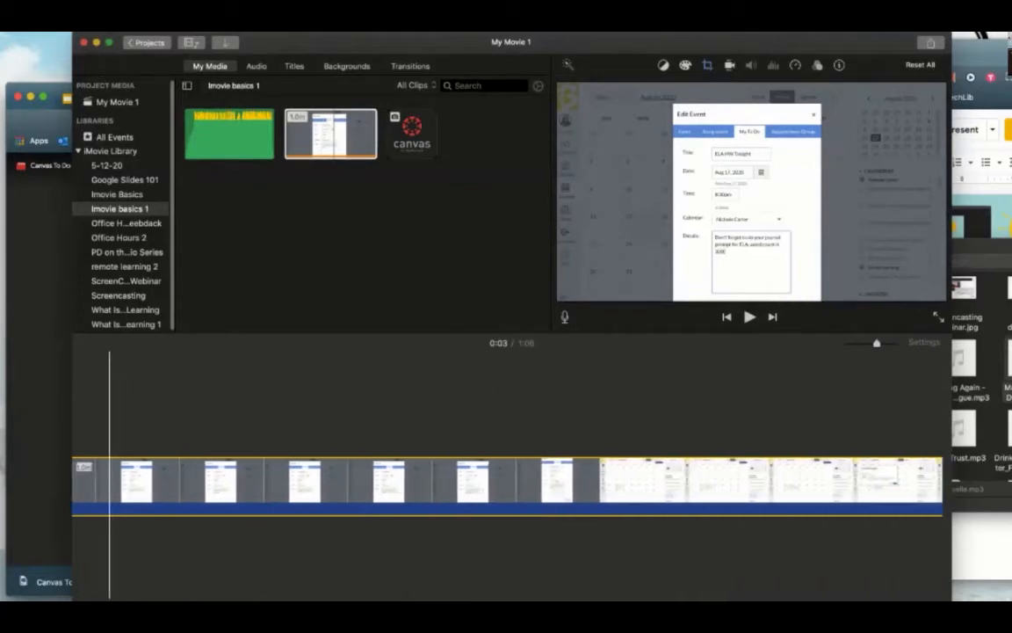
scroll(110, 483, "right", 5)
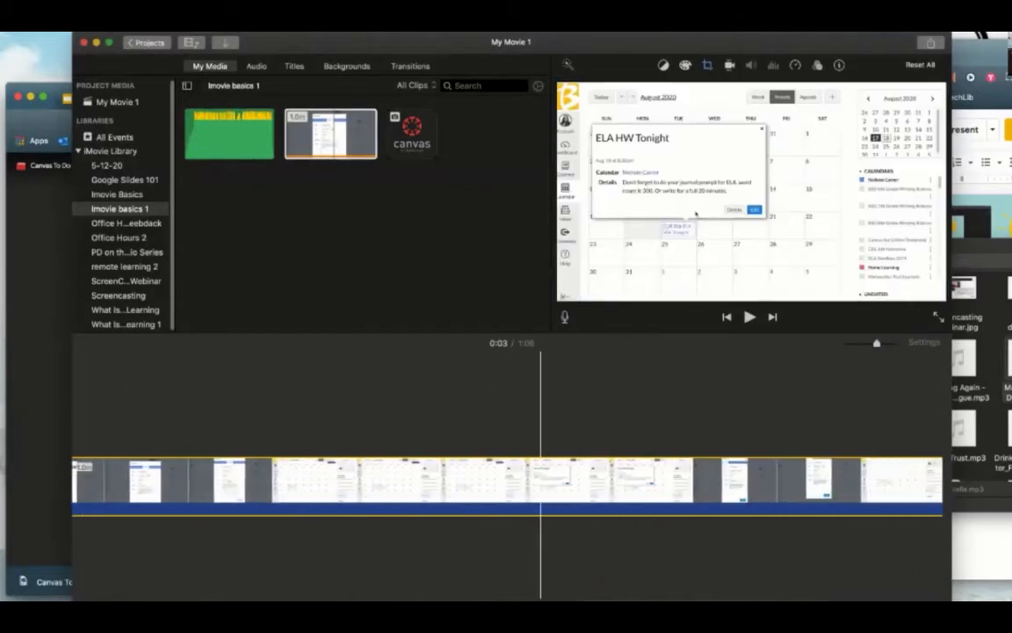
scroll(718, 483, "right", 4)
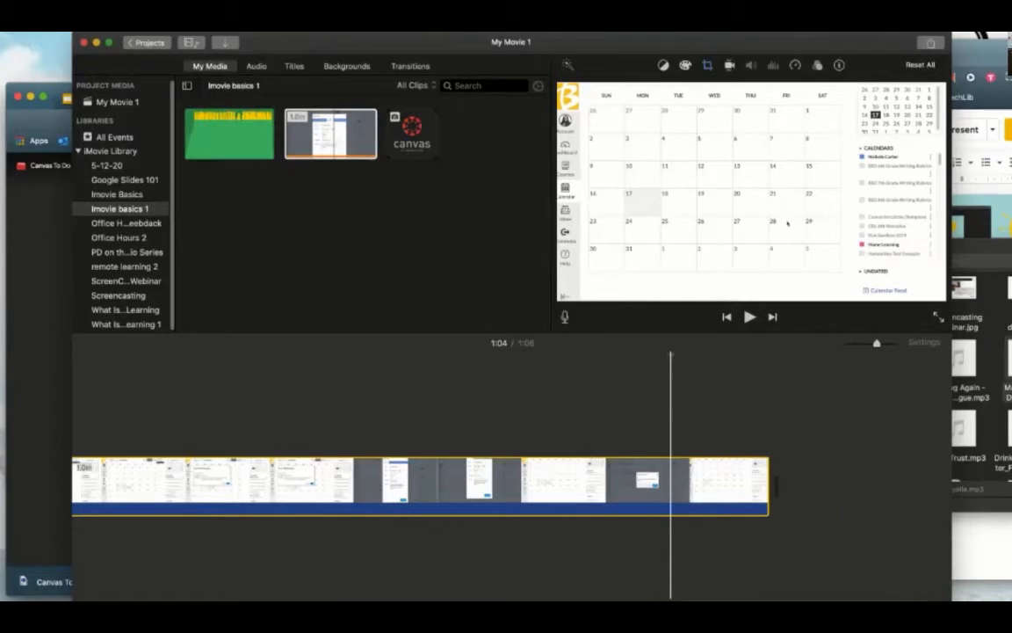
right_click(673, 483)
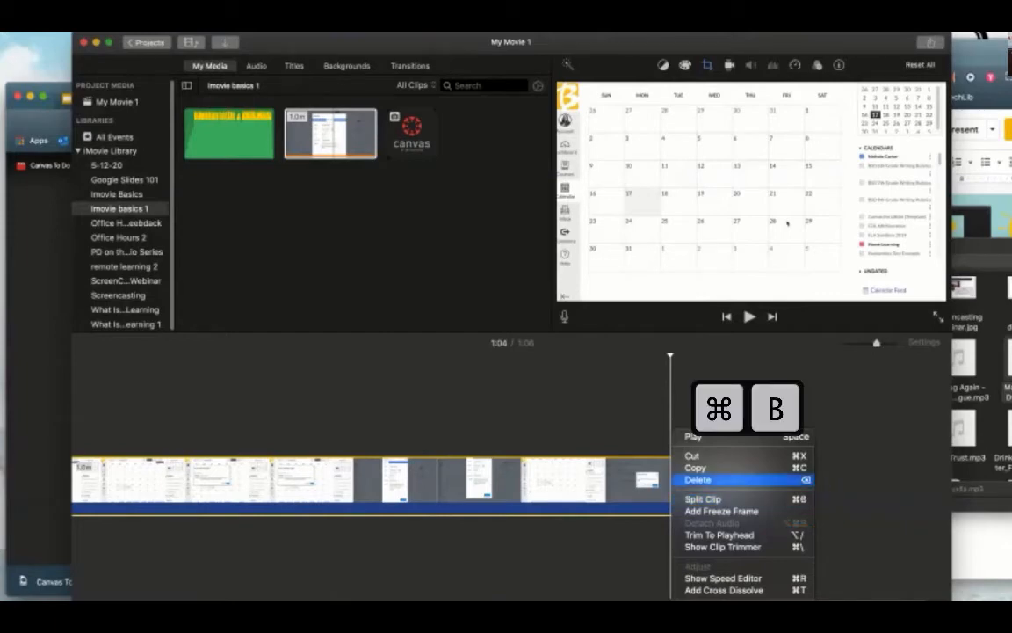
key("Escape")
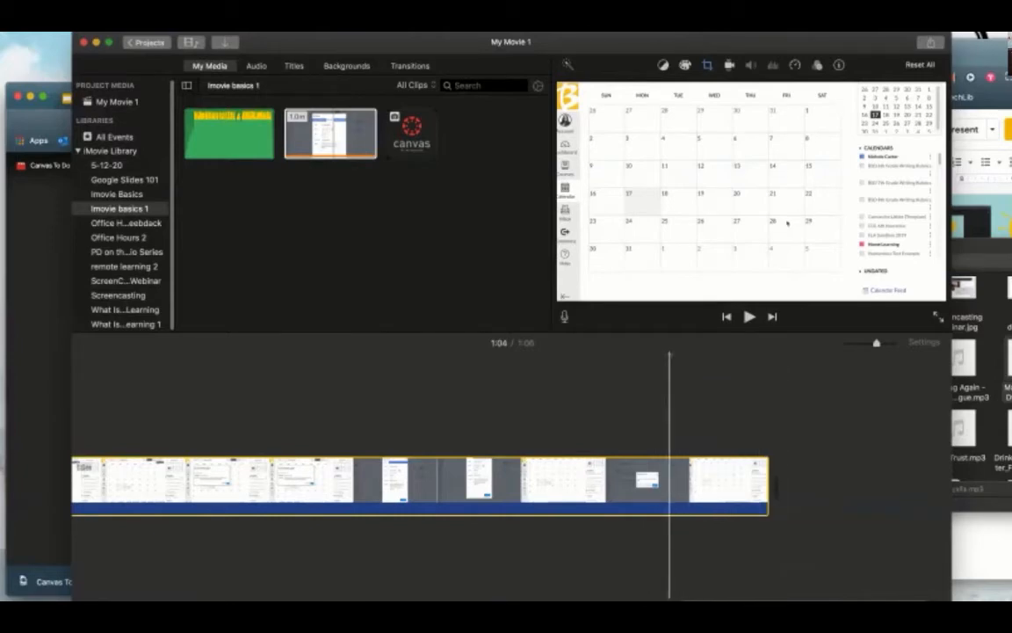
key("super+b")
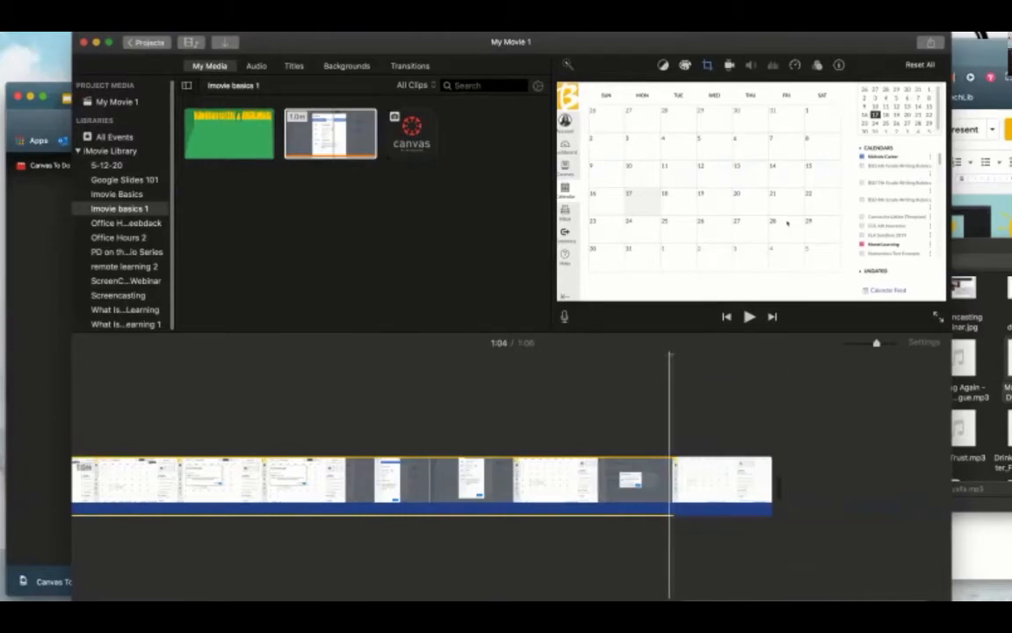
- Delete the short split-off piece at the end of the Canvas calendar video
left_click(704, 483)
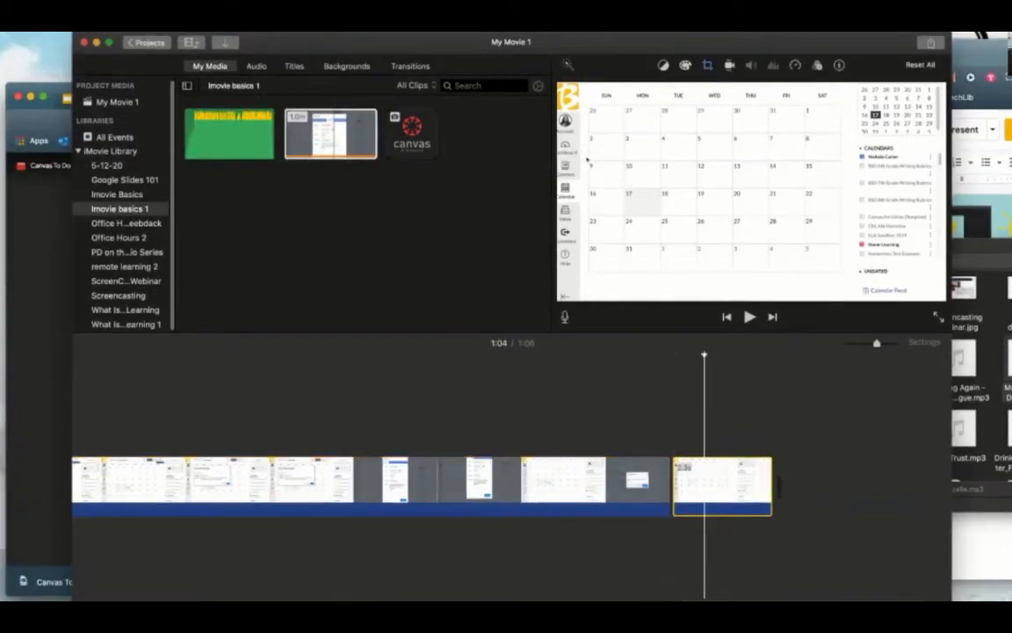
key("BackSpace")
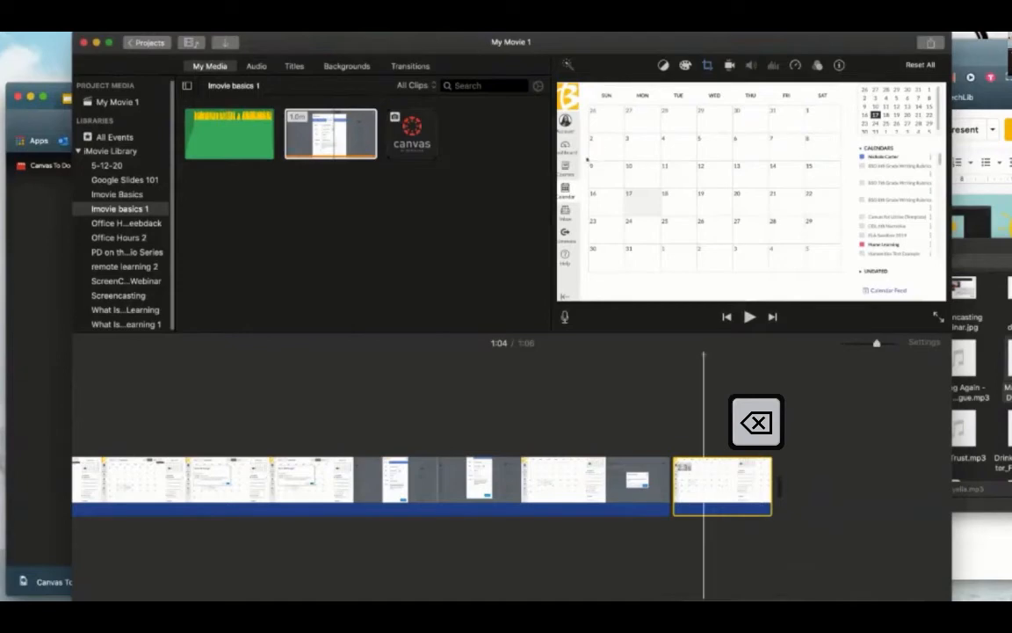
key("BackSpace")
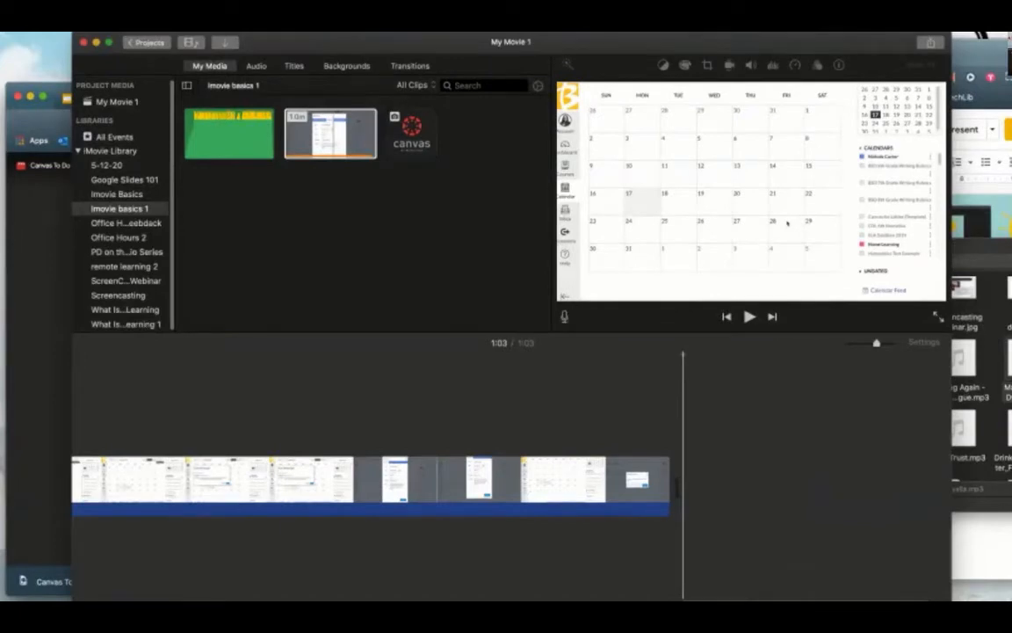
- Undo both the deletion of the end piece and the split in the Canvas calendar video
key("super+z")
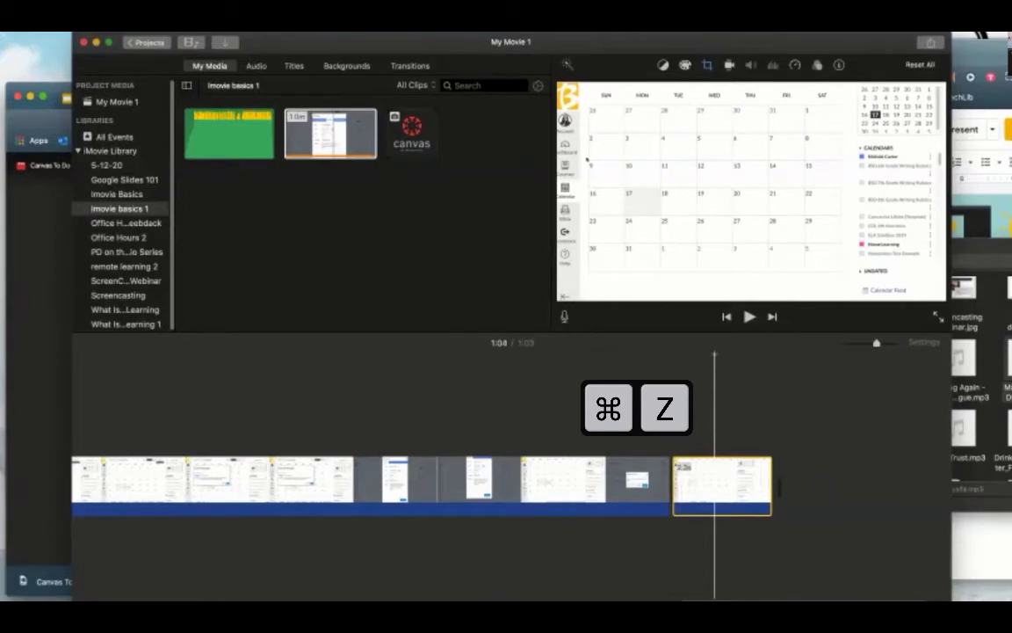
key("super+z")
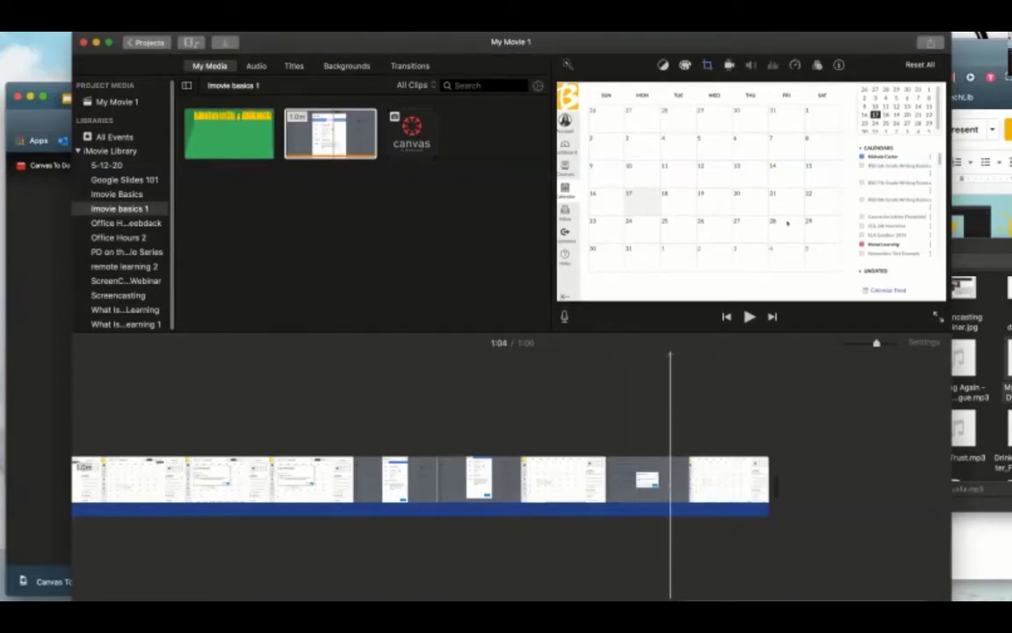
- Trim the end of the Canvas calendar video back to 1:03 in the movie by shortening the clip's end edge
left_click(669, 479)
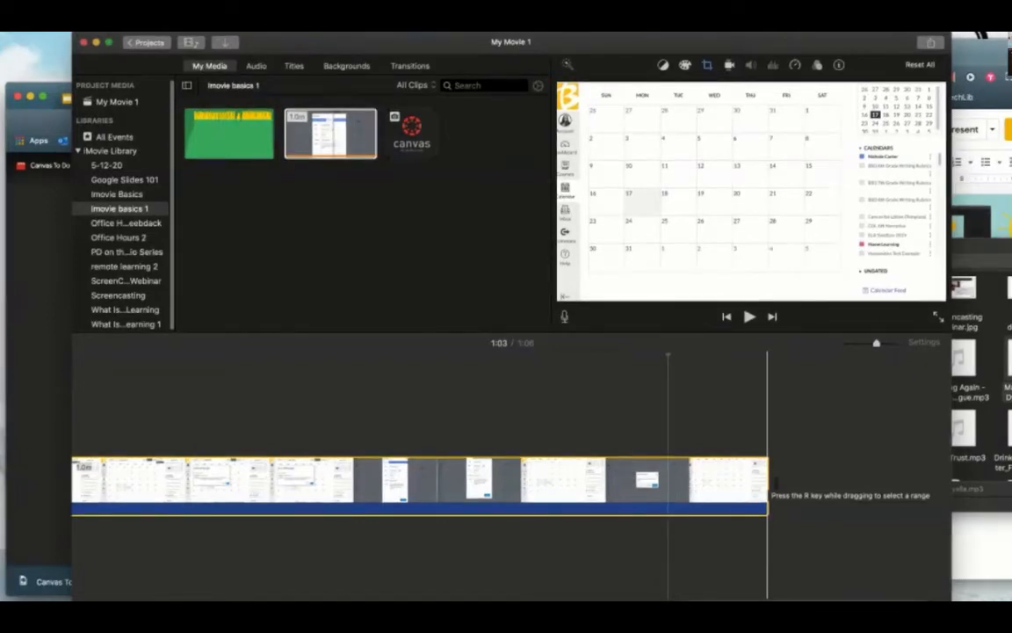
left_click_drag(768, 481, 671, 481)
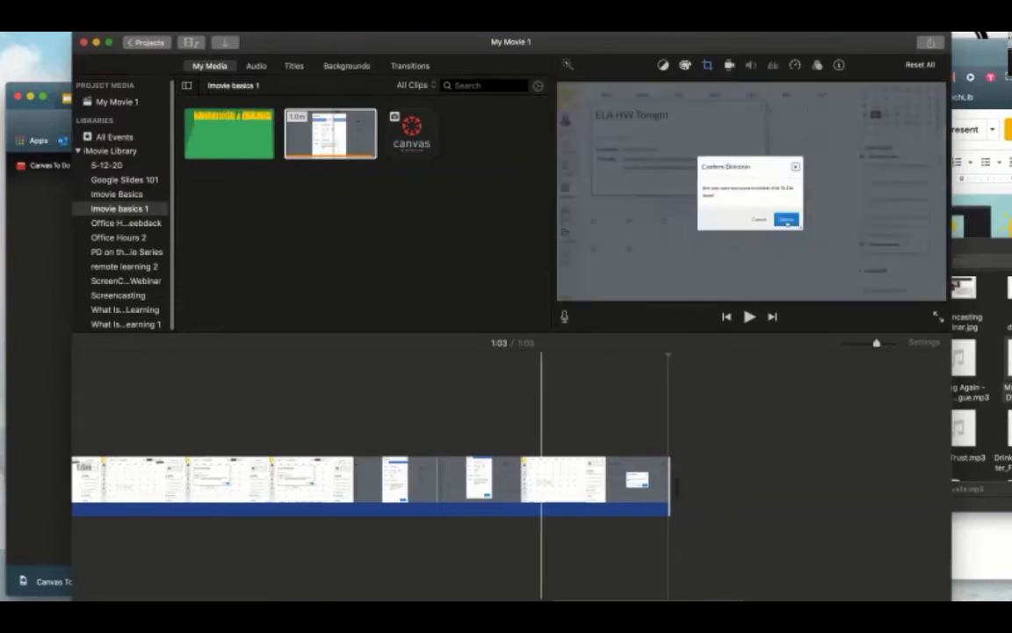
key("Delete")
- Split the Canvas calendar video in its middle, at 0:46 in the movie, and open the commands for the second piece
scroll(542, 479, "left", 6)
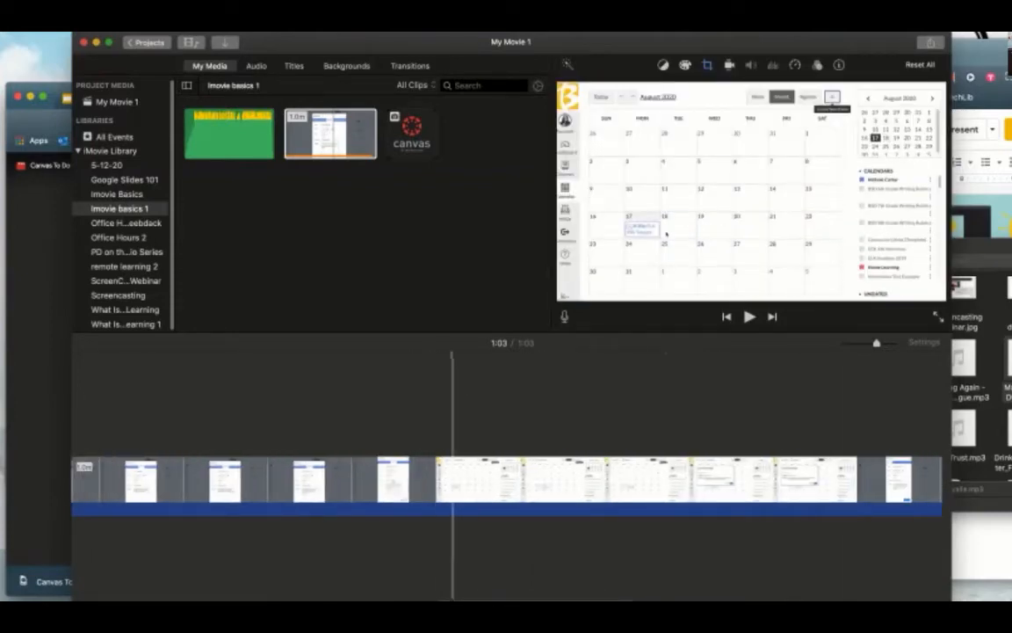
left_click(425, 479)
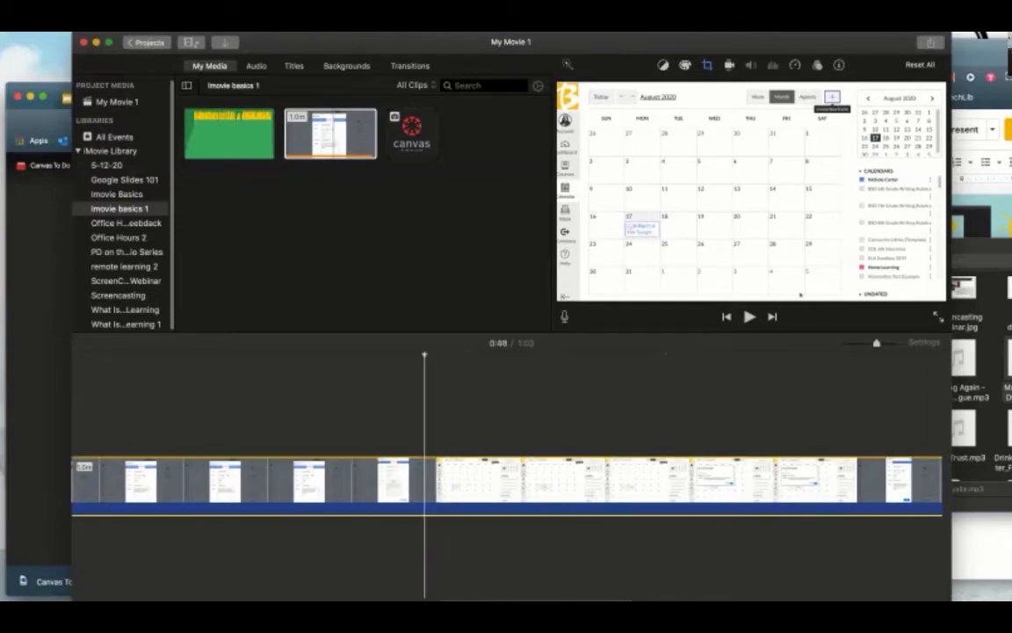
key("super+b")
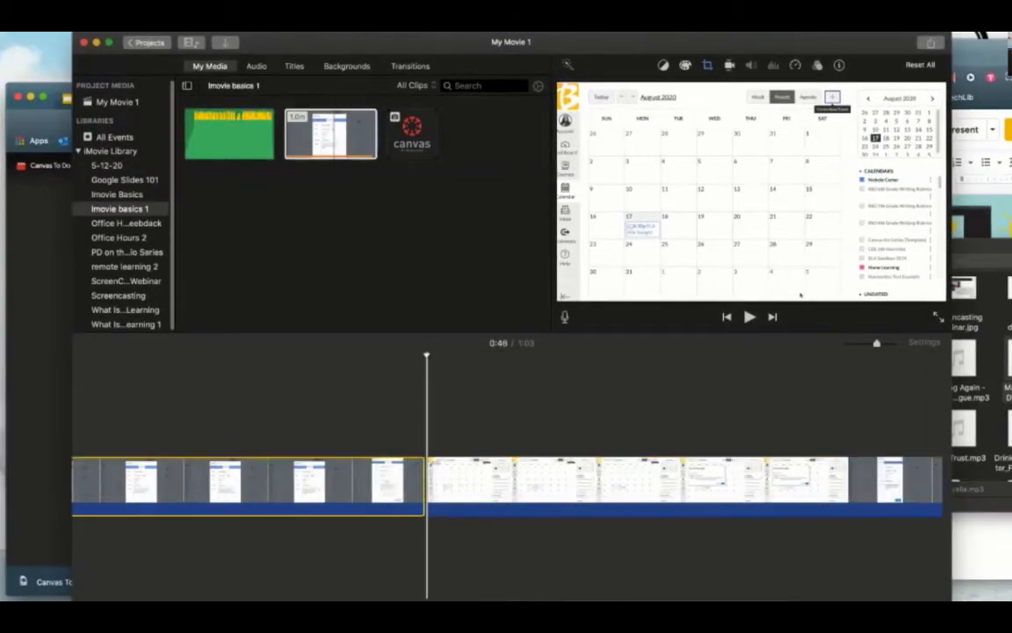
right_click(429, 475)
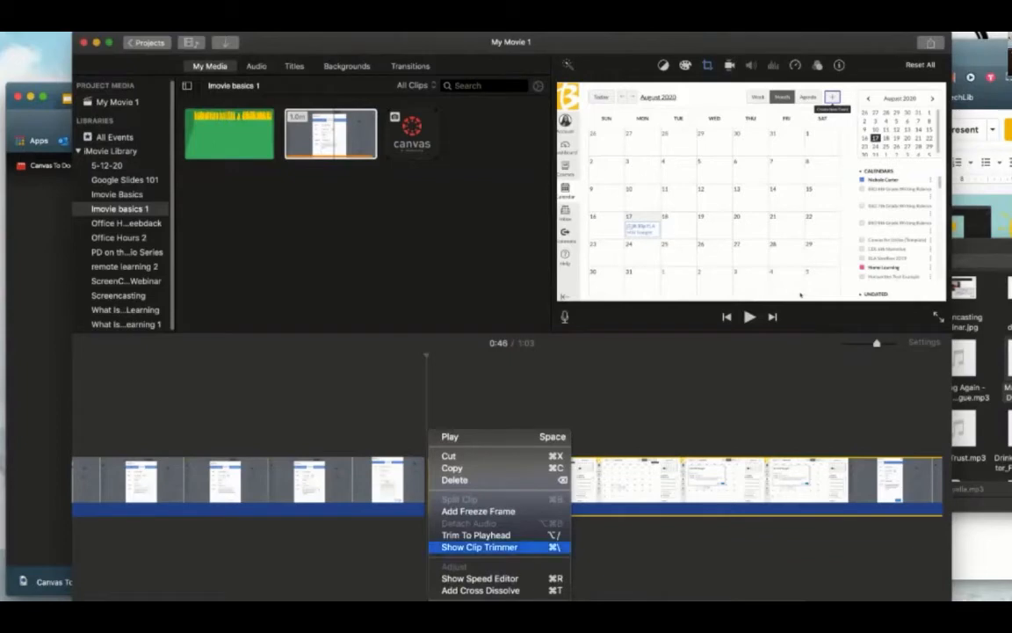
- Undo the split in the middle of the Canvas calendar video
key("Escape")
key("super+z")
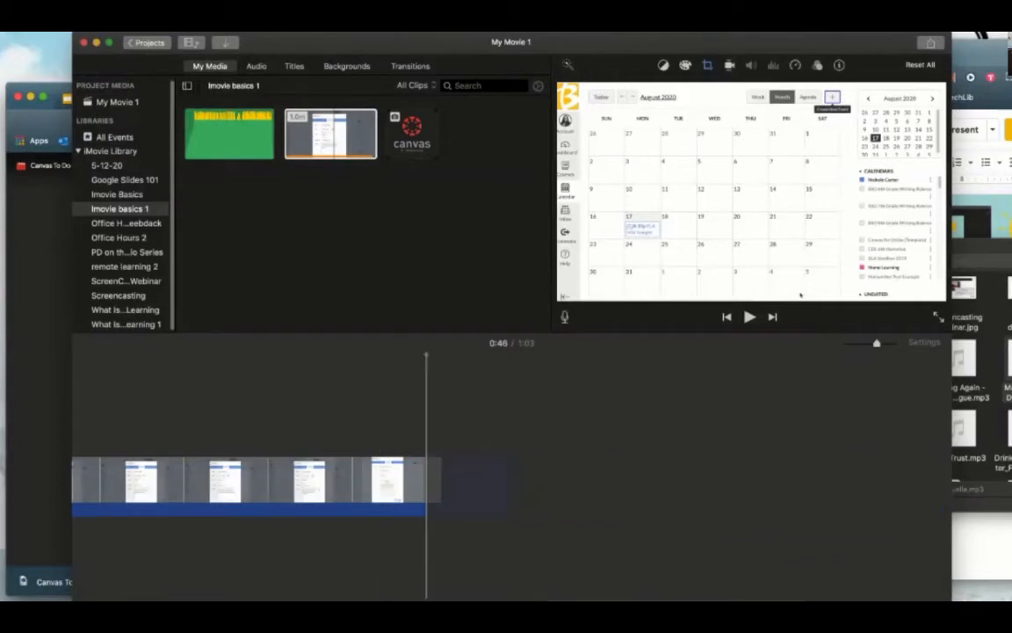
key("super+z")
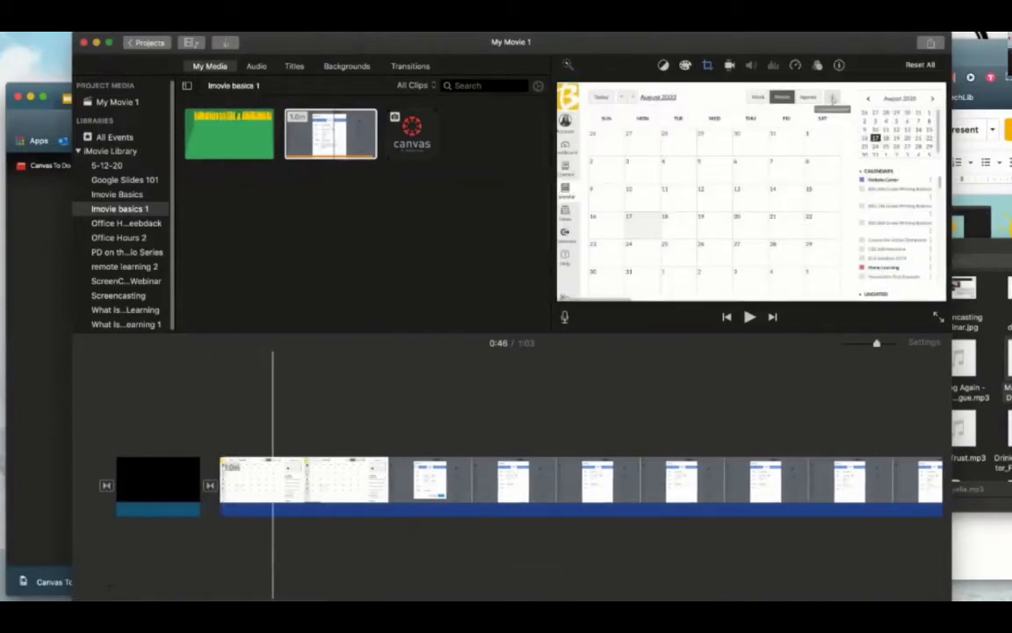
left_click(272, 480)
scroll(272, 479, "right", 5)
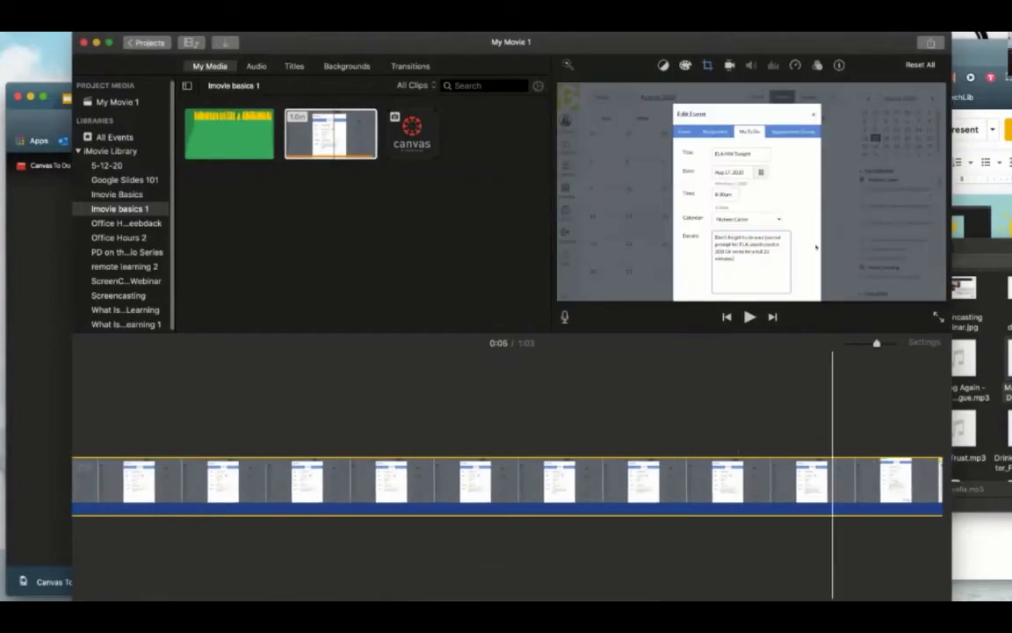
scroll(874, 480, "right", 6)
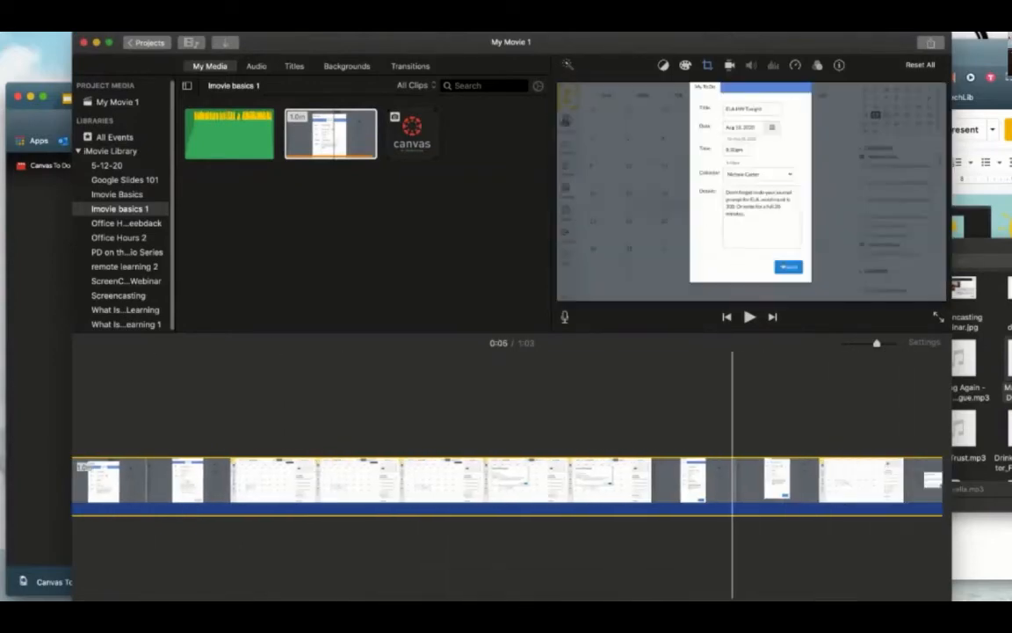
scroll(732, 480, "right", 5)
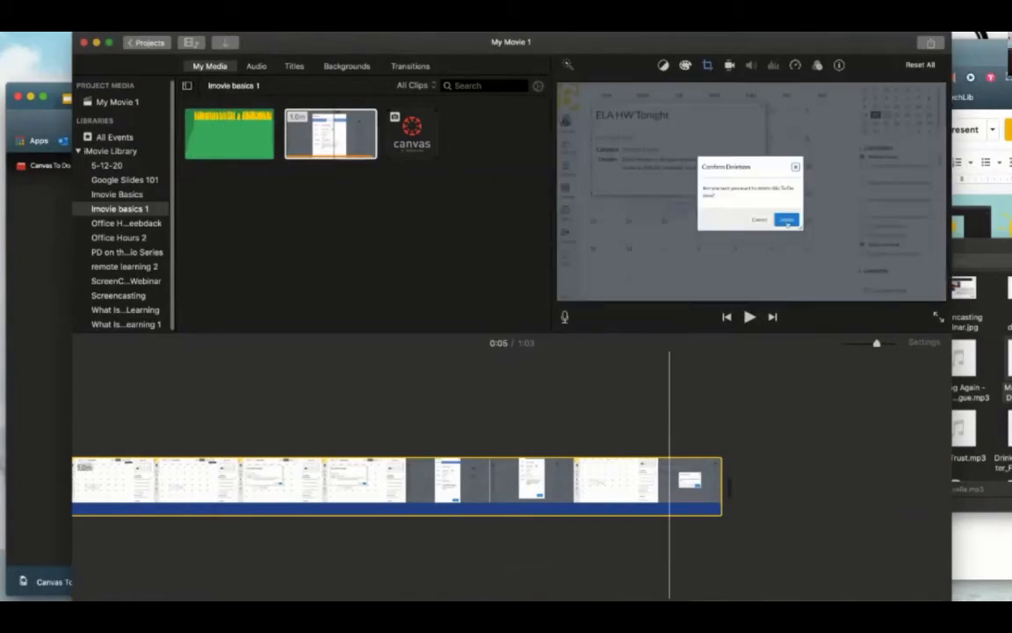
scroll(669, 479, "left", 10)
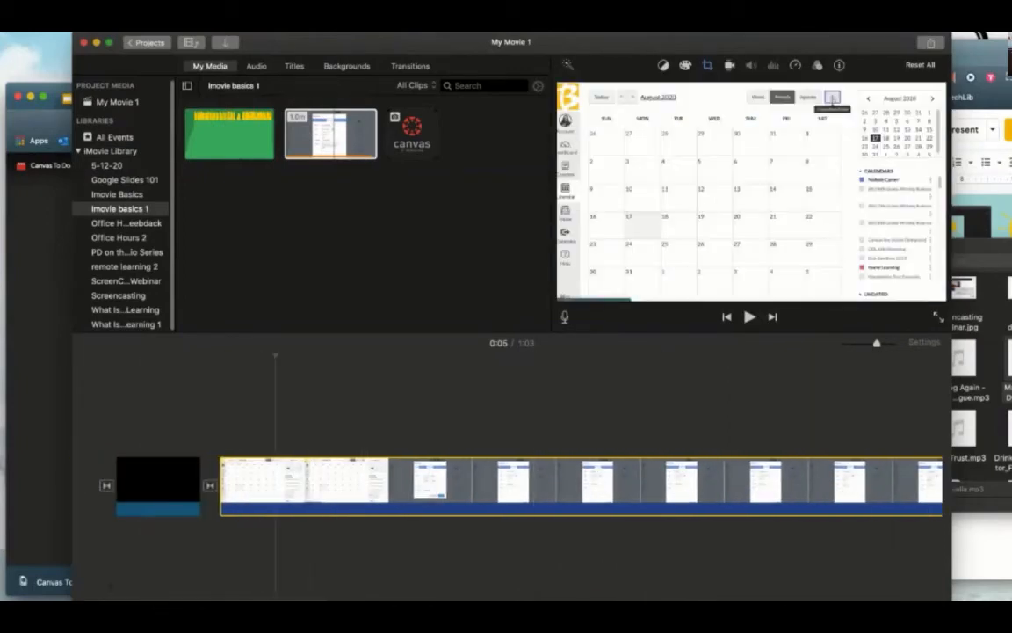
- Add the Manhattan - Dyalla music from the "Imovie basics 1" event beneath the video, starting at the beginning of the movie
left_click(333, 133)
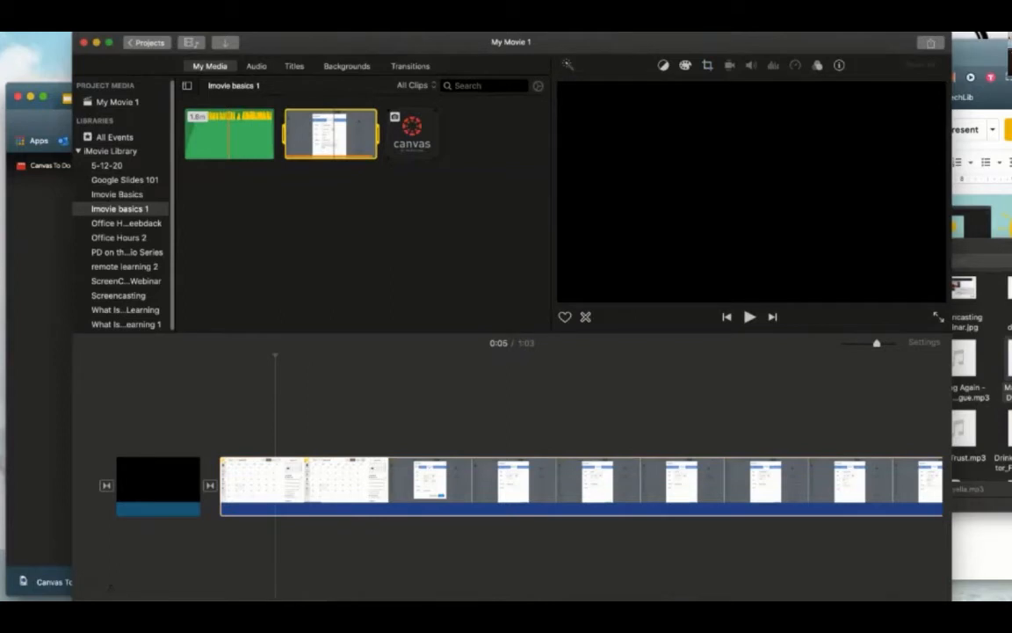
left_click(232, 136)
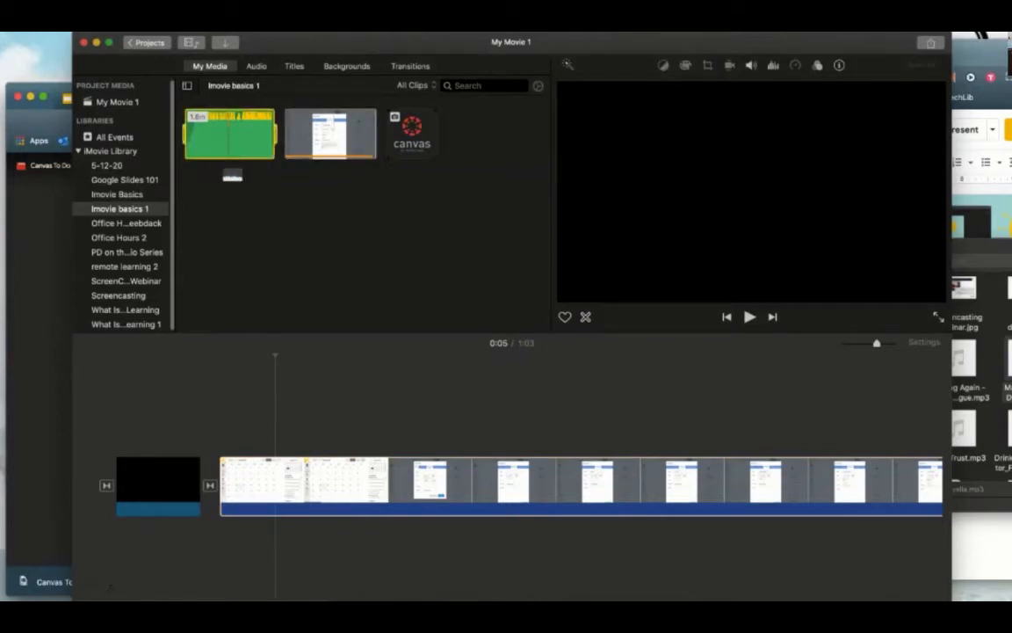
left_click_drag(294, 310, 154, 576)
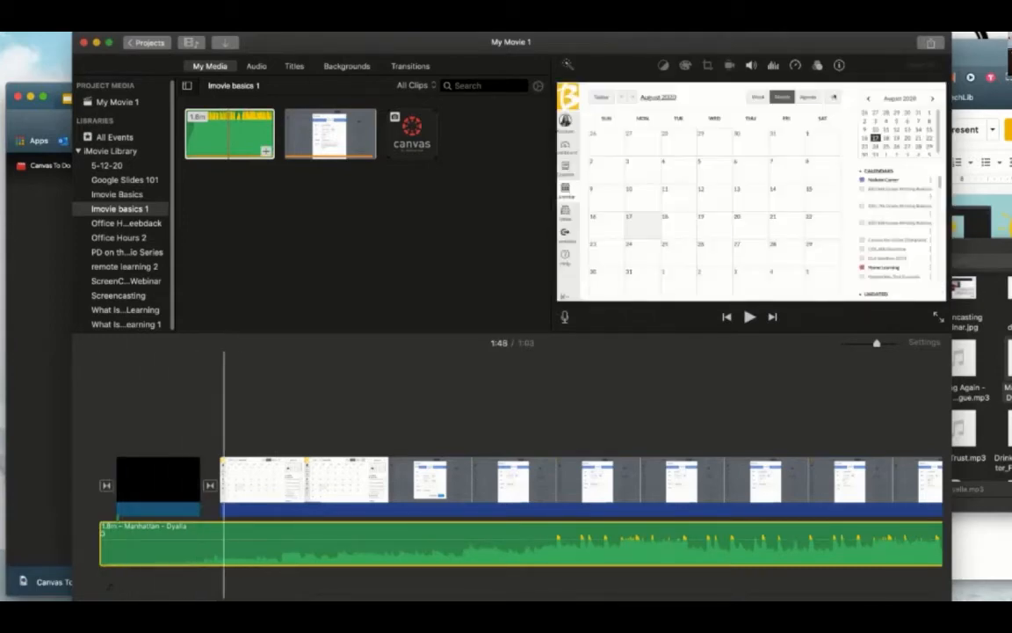
- Split the Manhattan - Dyalla music at 1:03, where the Canvas calendar video ends
scroll(420, 488, "right", 10)
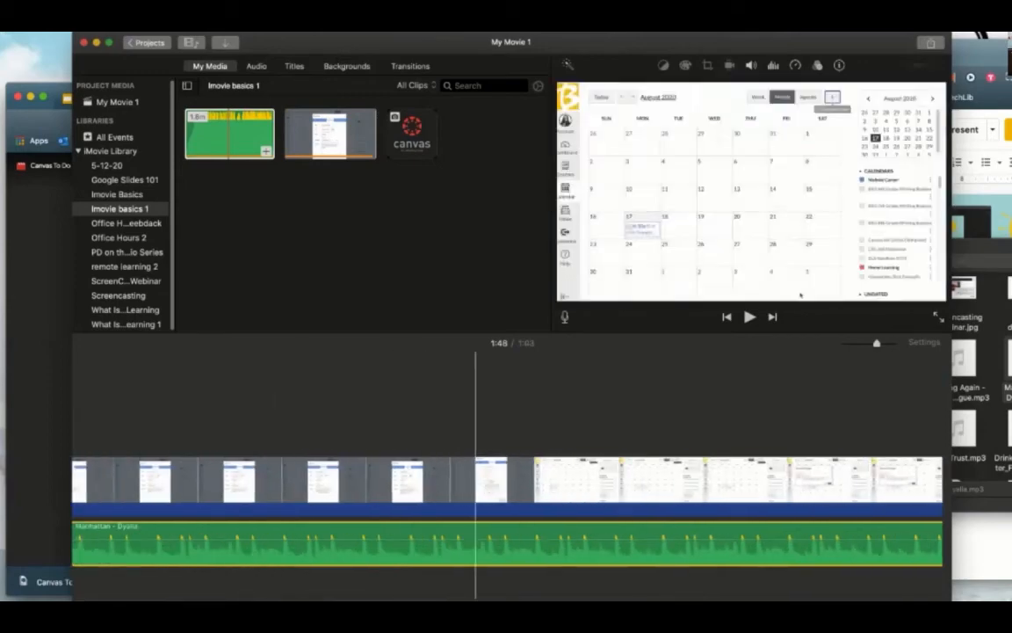
scroll(507, 488, "right", 10)
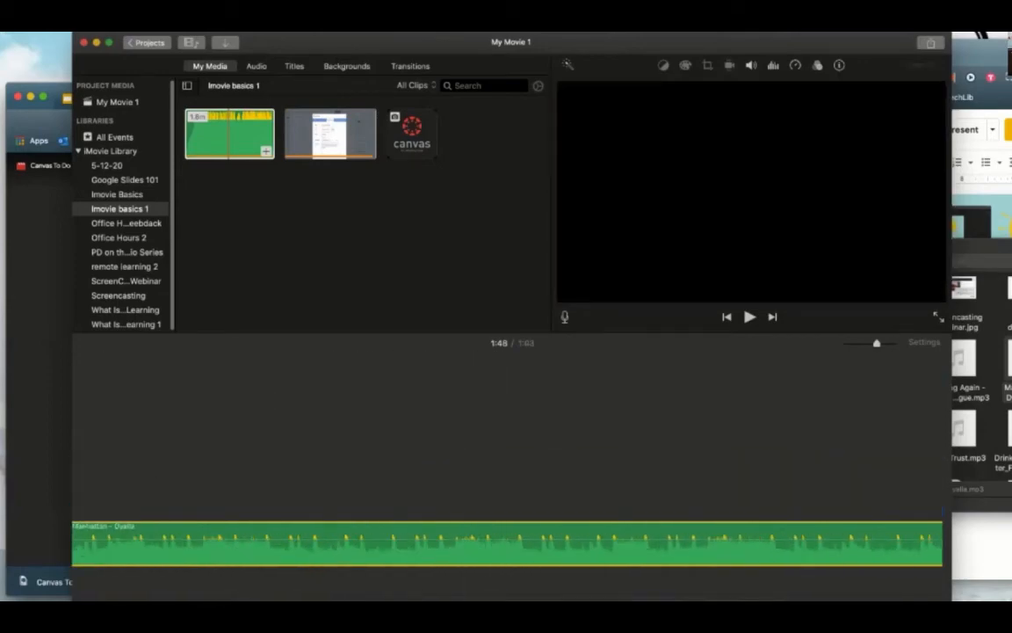
scroll(507, 488, "left", 10)
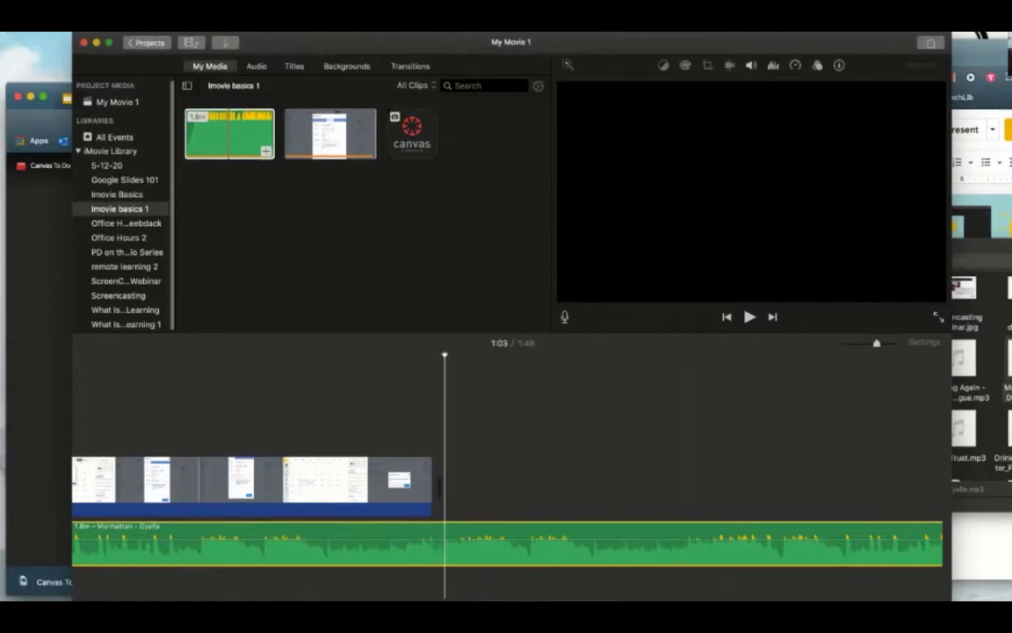
key("super+b")
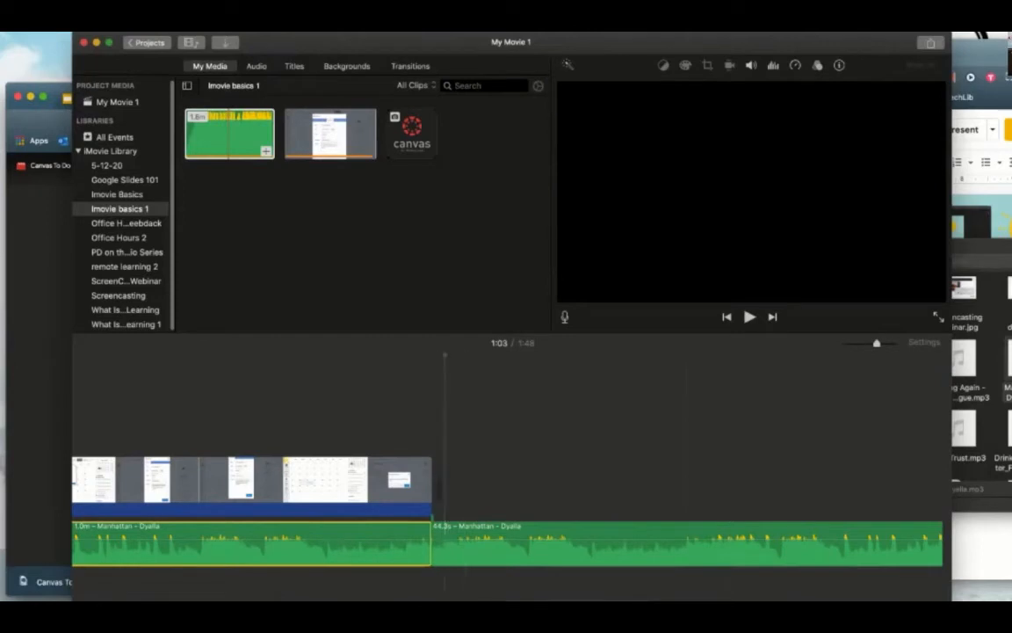
- Add a Black background after the Canvas calendar video and place a Fade to Black transition between the two clips
key("super+4")
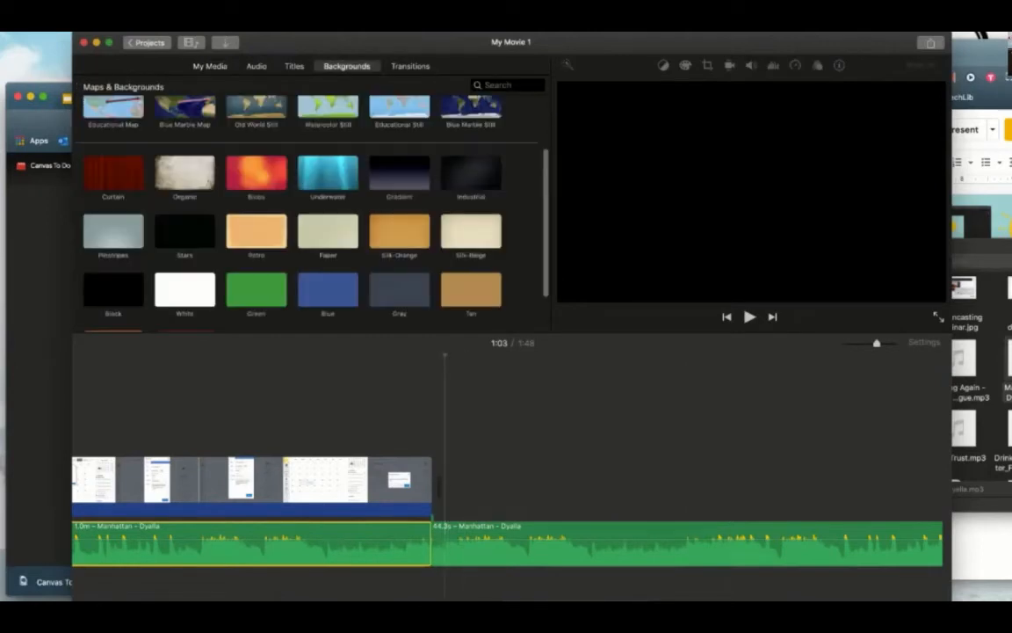
left_click_drag(113, 290, 528, 481)
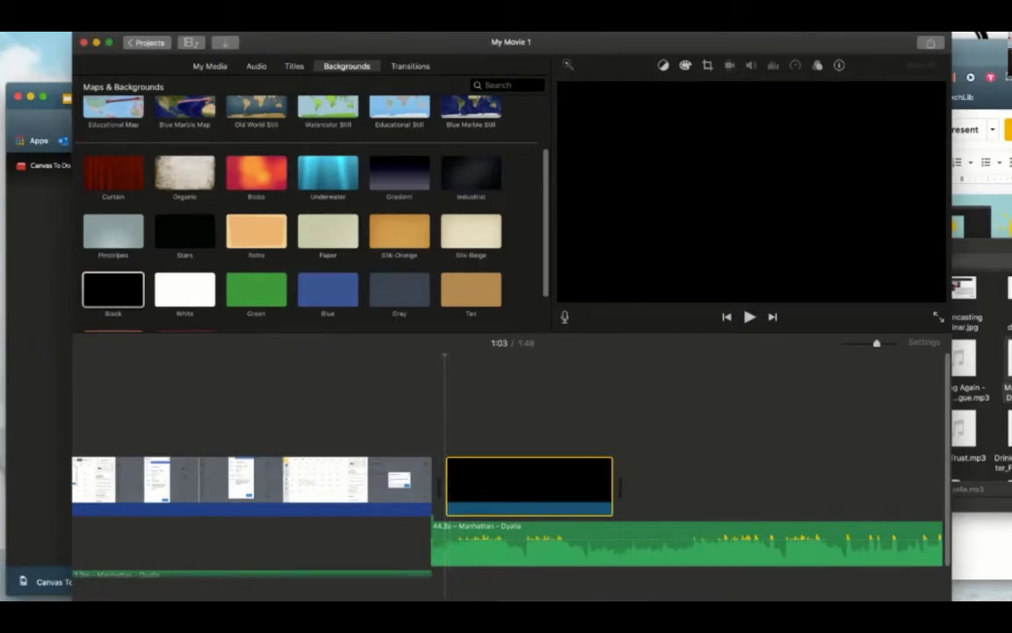
key("super+5")
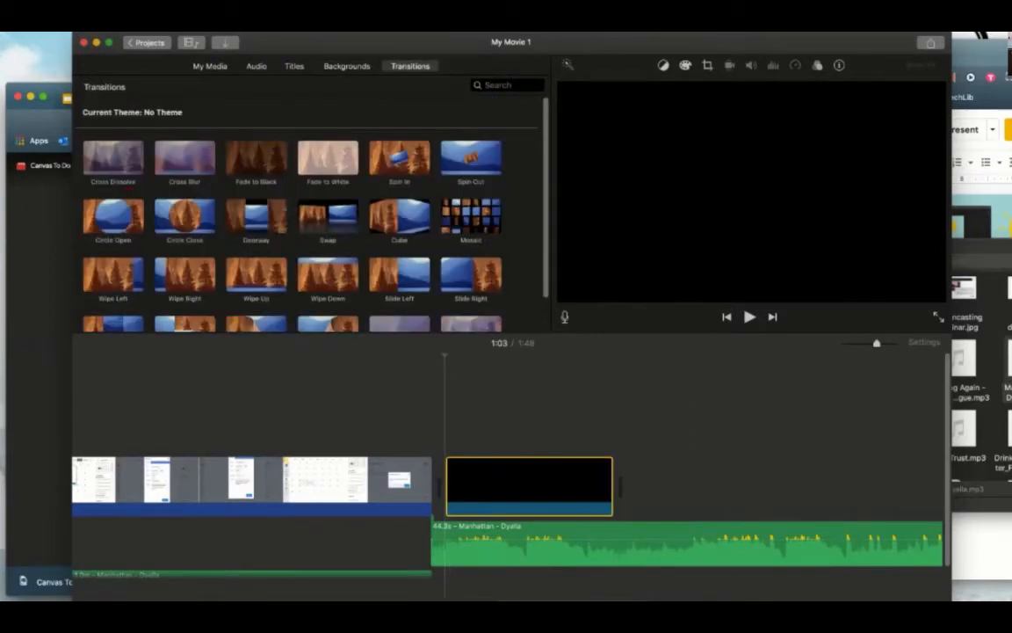
left_click_drag(312, 286, 413, 485)
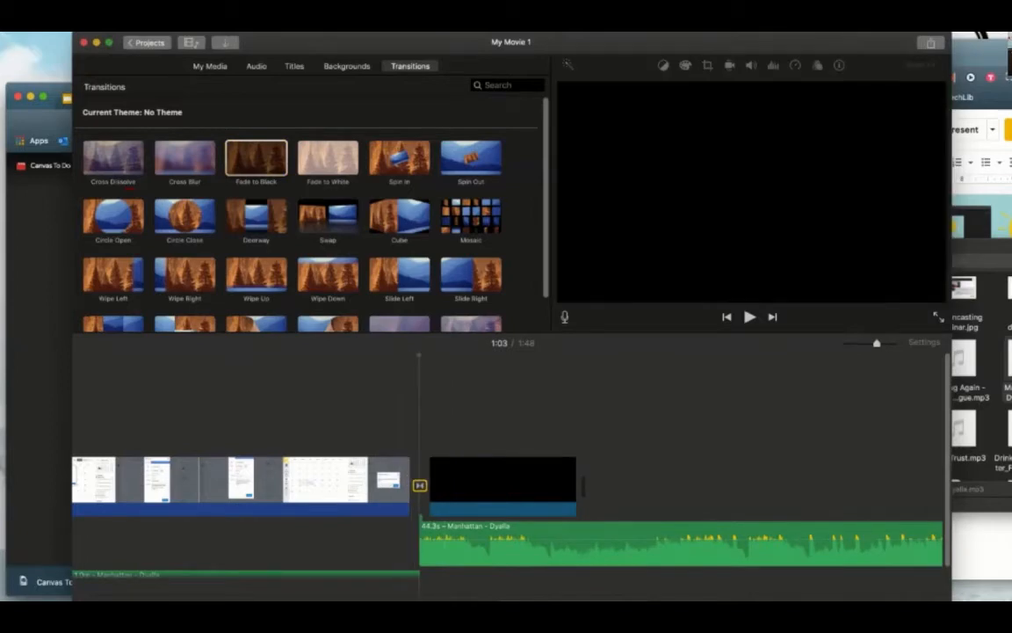
- Add a Reveal title above the black background clip at the beginning of the movie
key("super+3")
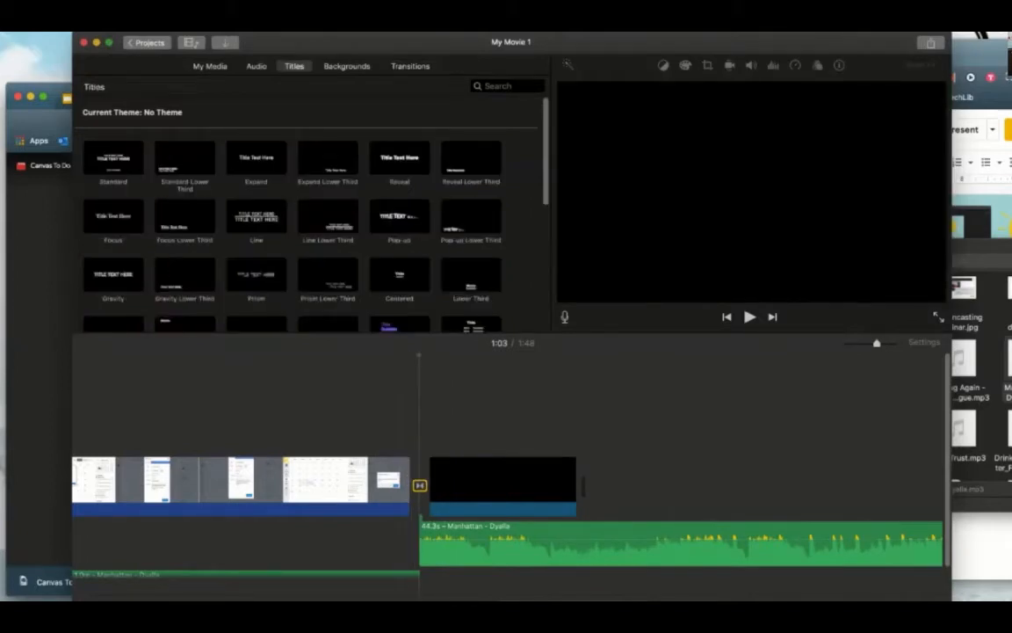
scroll(329, 483, "left", 10)
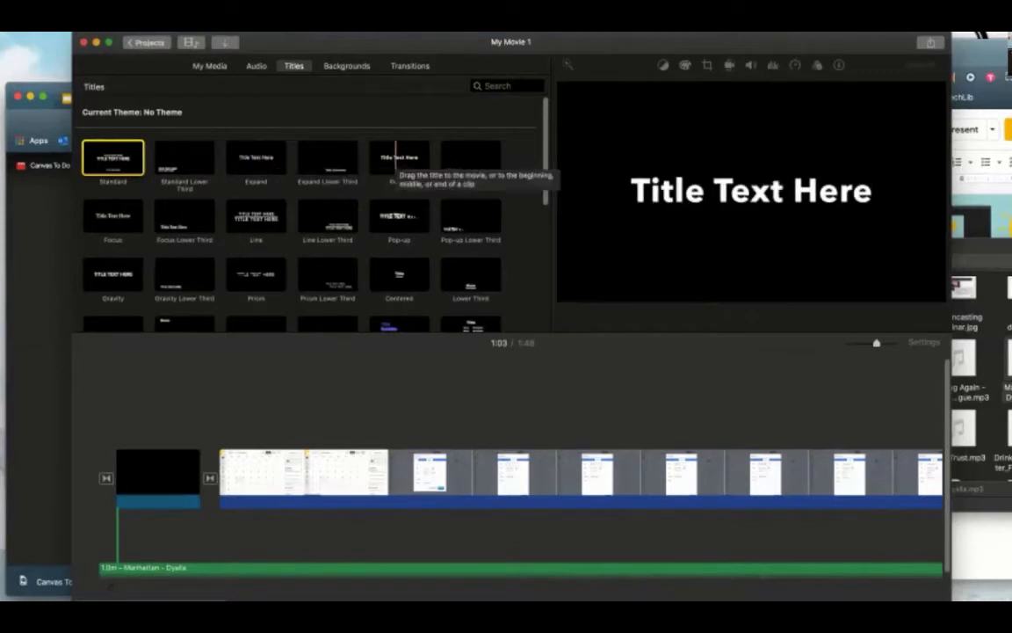
left_click(399, 158)
left_click_drag(399, 158, 202, 404)
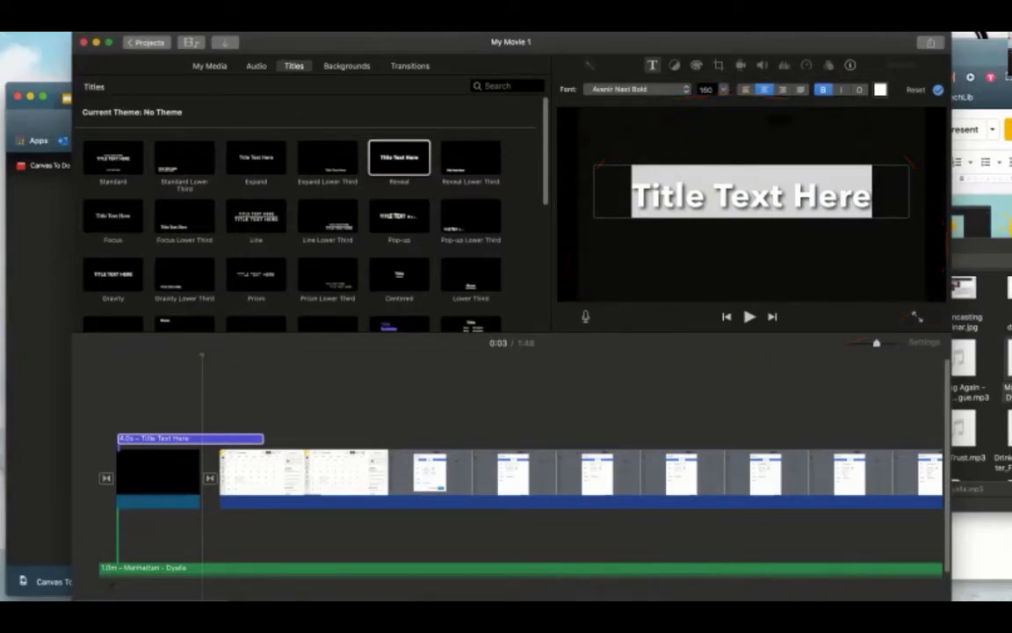
- Replace the opening title's placeholder text with "Adding a To Do Item in Canvas Calendar"
double_click(749, 195)
key("super+a")
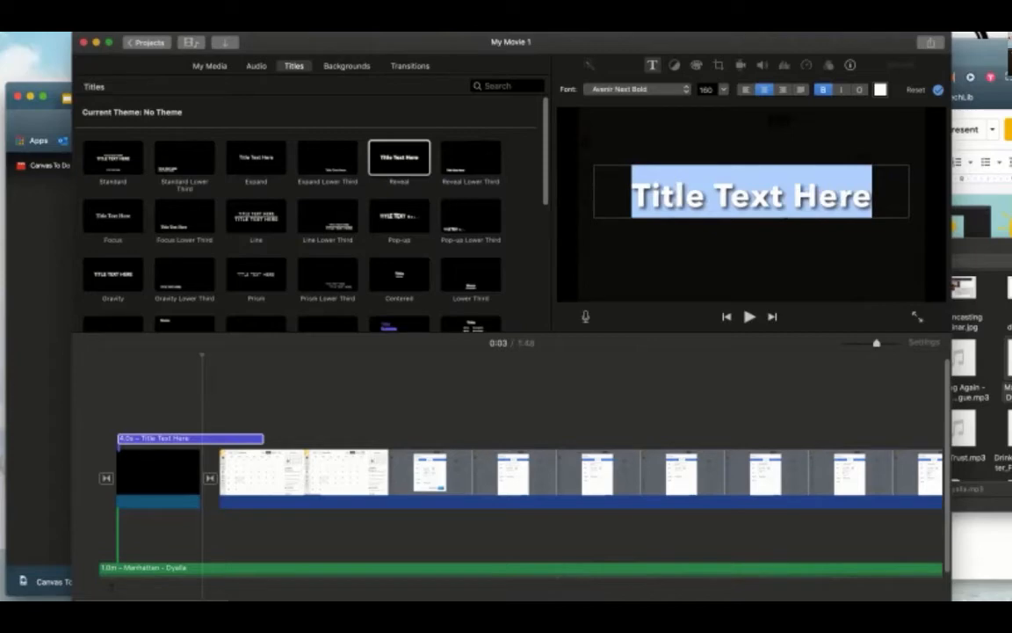
type("Canvas")
key("BackSpace")
key("BackSpace")
key("BackSpace")
key("BackSpace")
key("BackSpace")
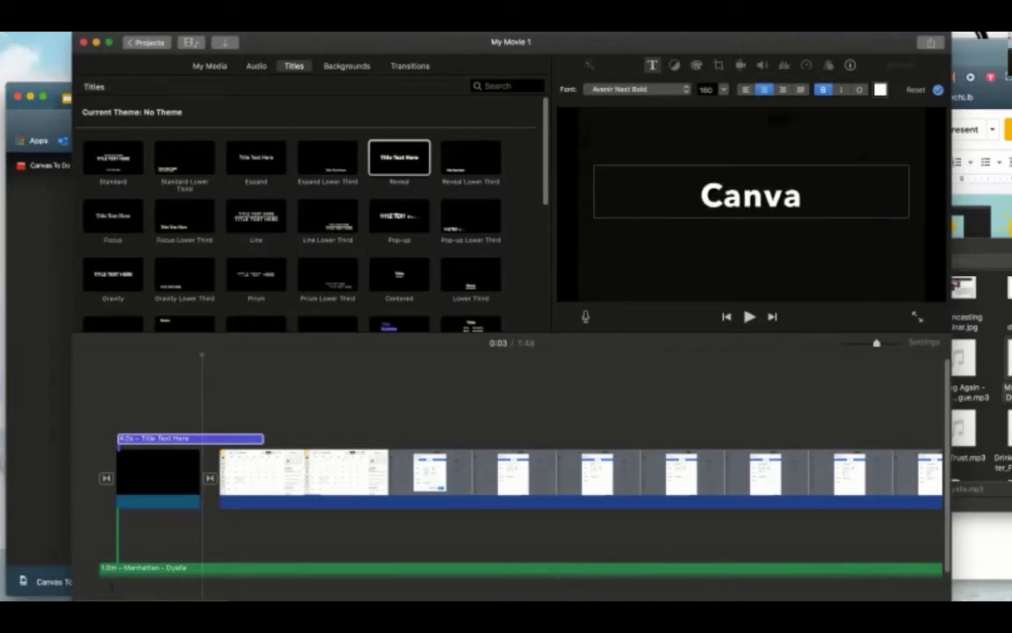
type("Adding a TO")
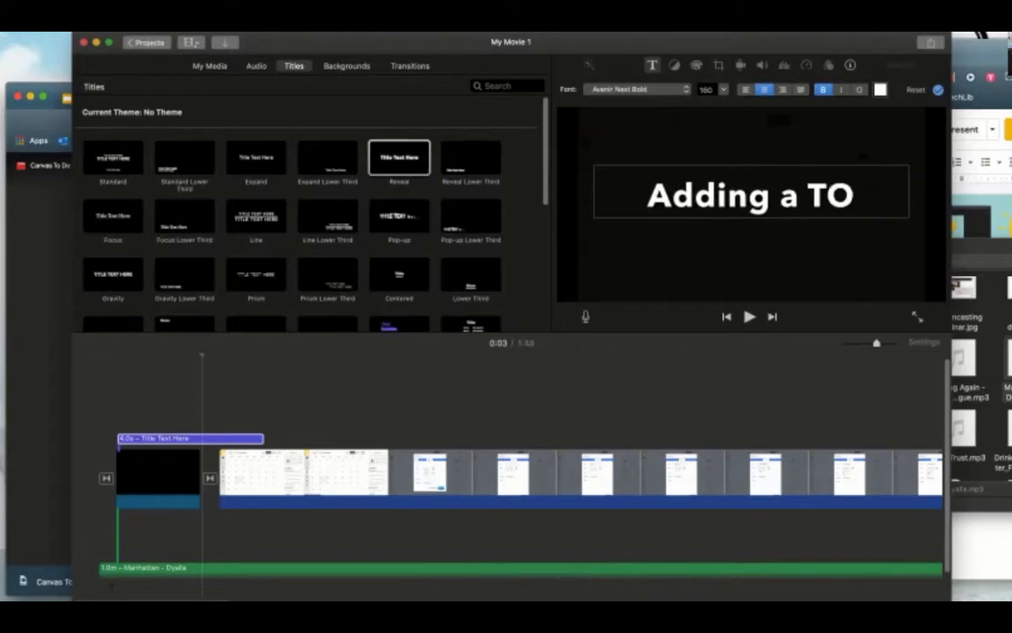
key("BackSpace")
type("o Do Item in ")
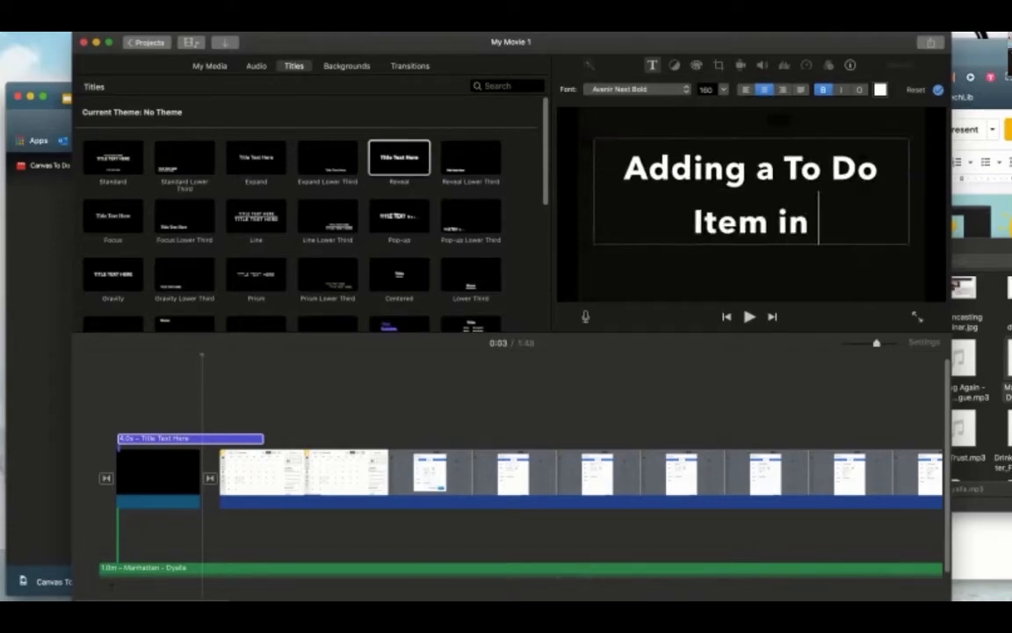
type("Canvas Calendar")
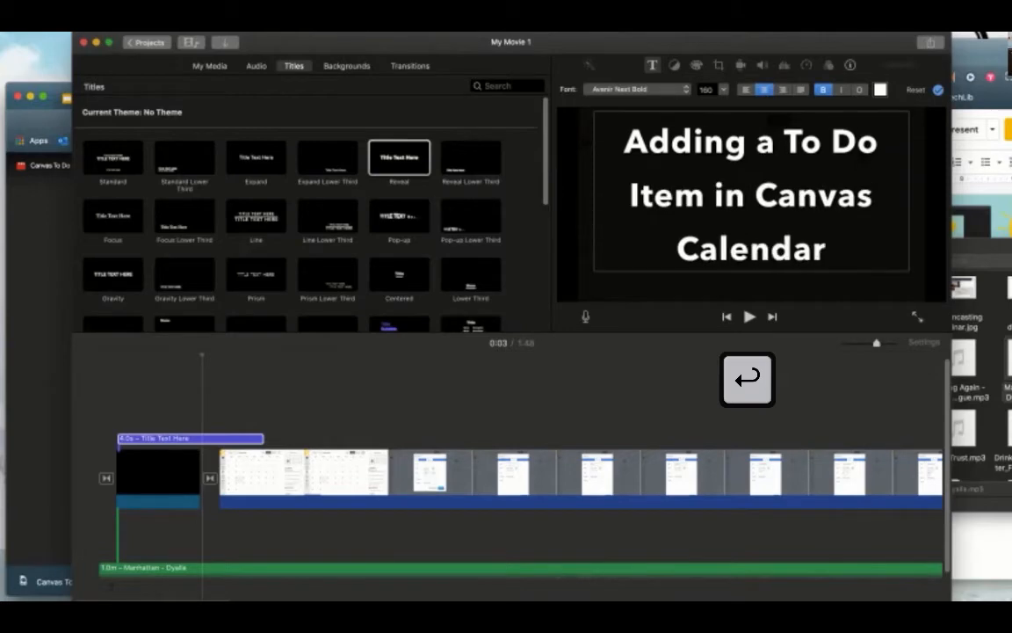
key("super+a")
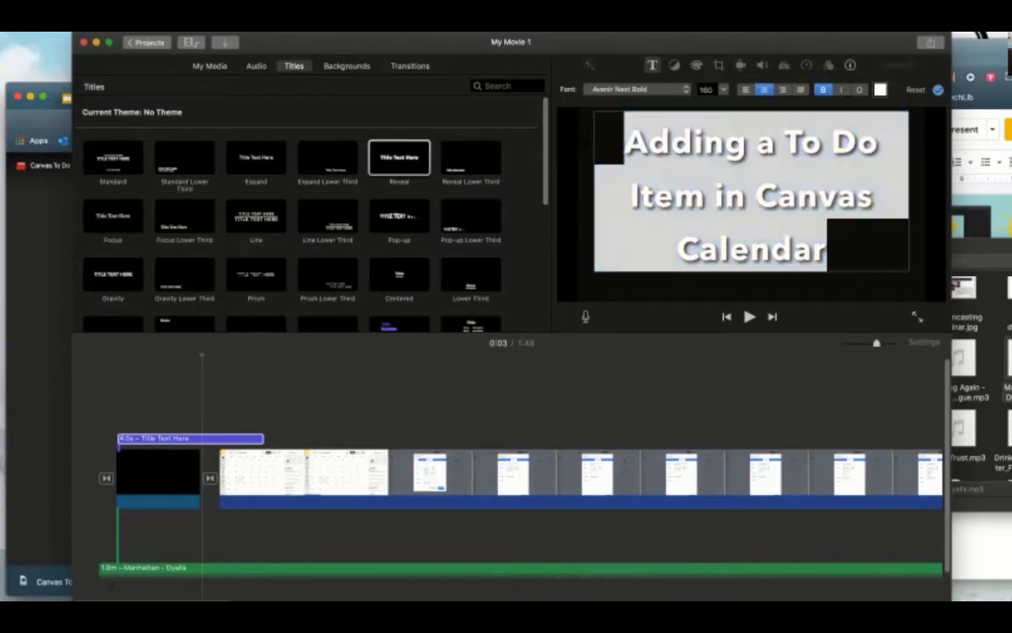
- Preview the opening and lengthen the first black background clip to span nearly the whole title above it
left_click(119, 396)
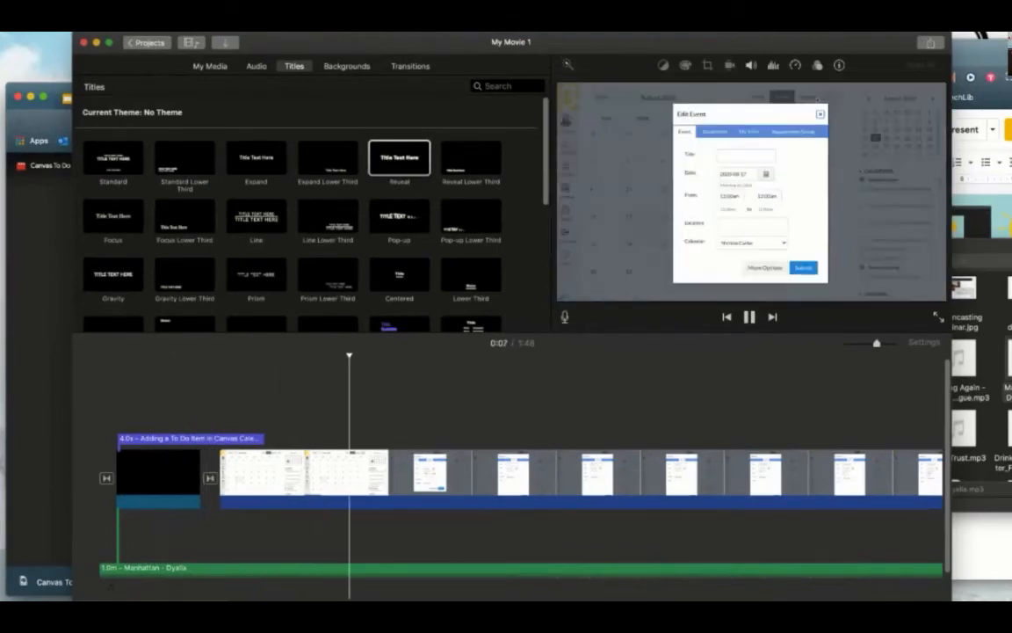
left_click(381, 478)
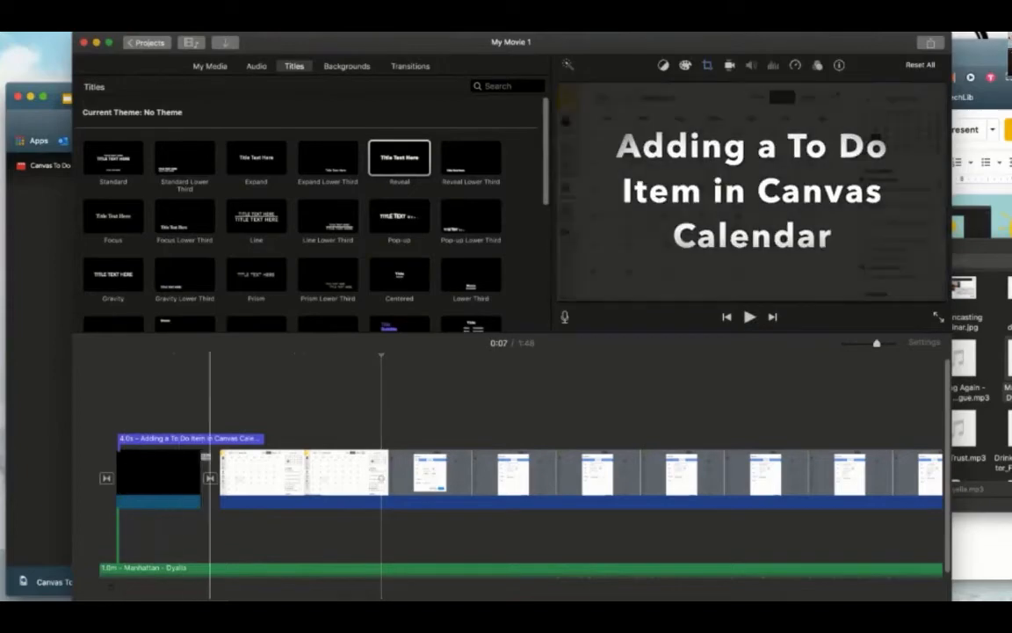
left_click_drag(197, 478, 280, 478)
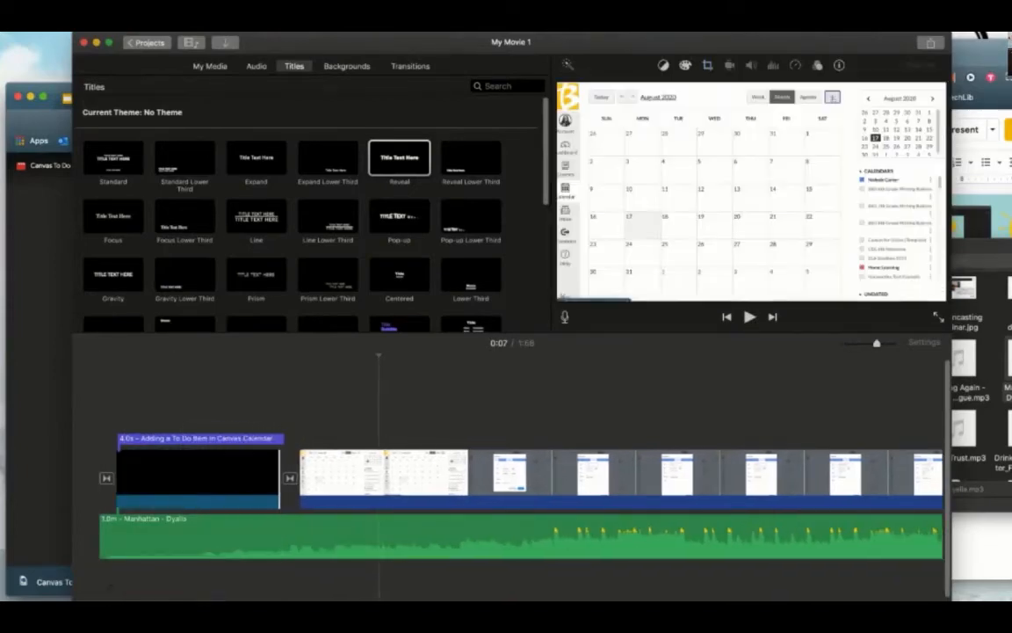
- Play the movie from the beginning to review the title, the transition and the start of the Canvas calendar video
left_click(226, 478)
key("space")
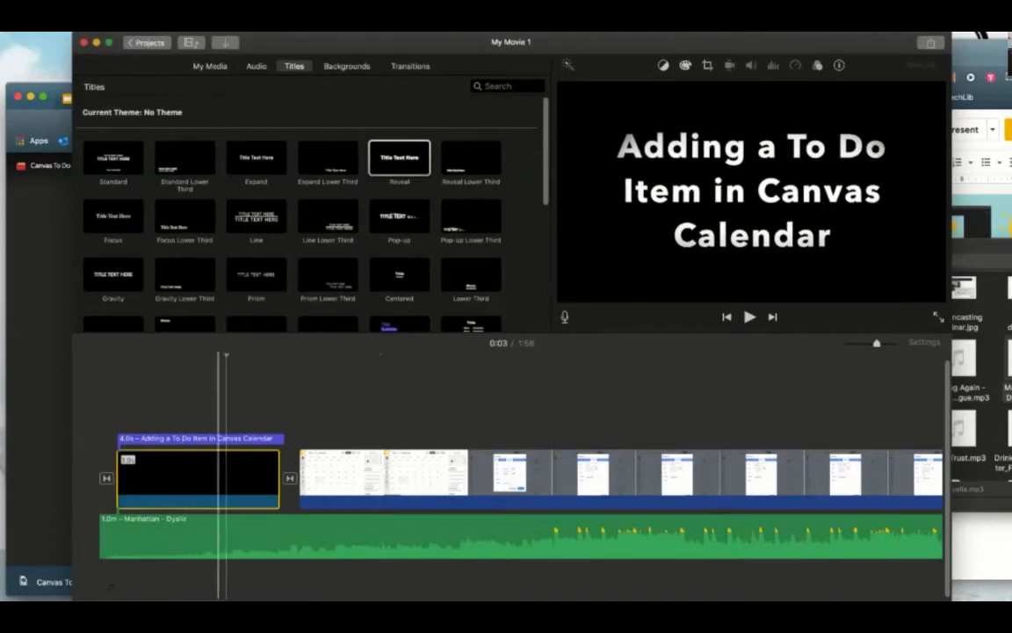
key("Home")
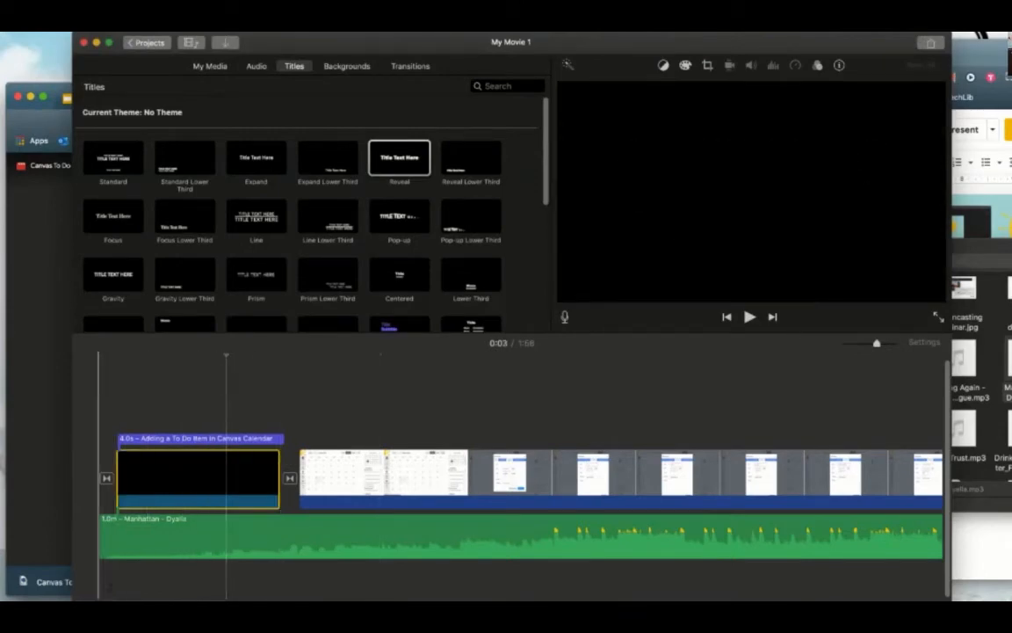
key("space")
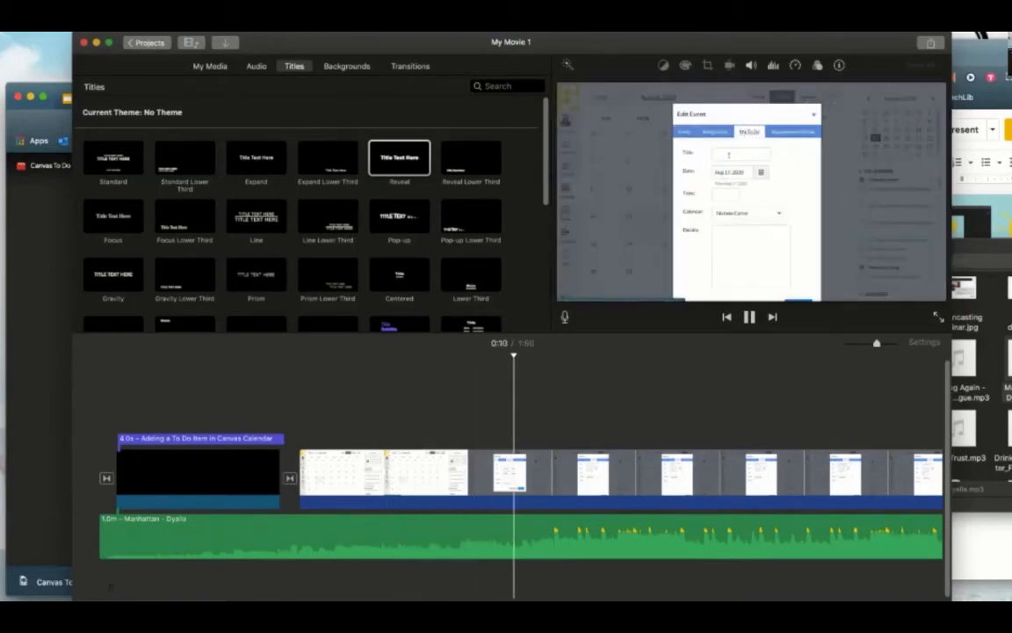
key("space")
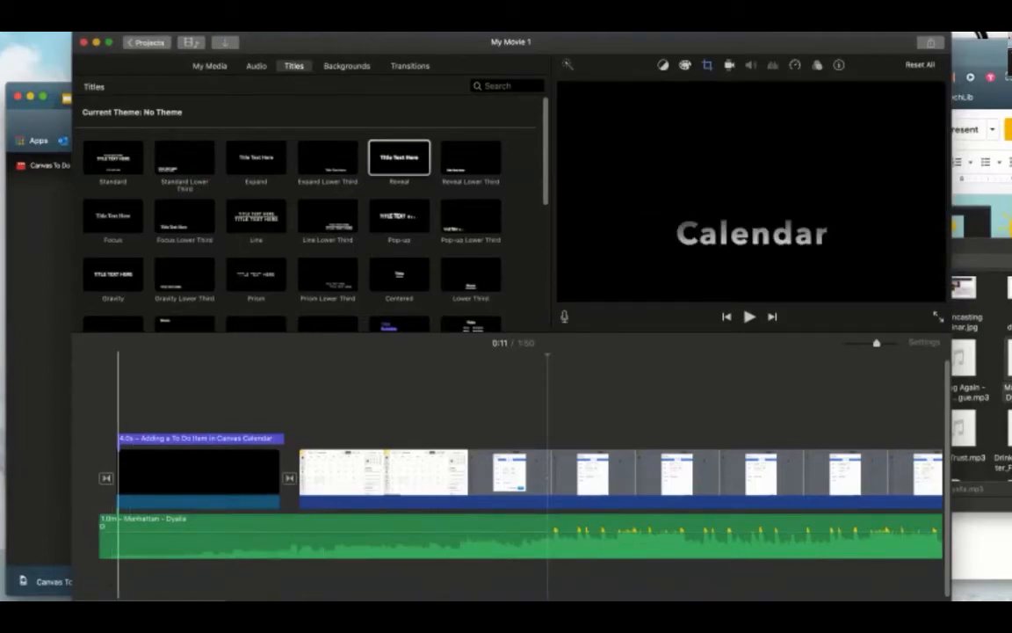
- Split the Manhattan - Dyalla music at 0:05, where the Canvas calendar video begins
left_click(102, 536)
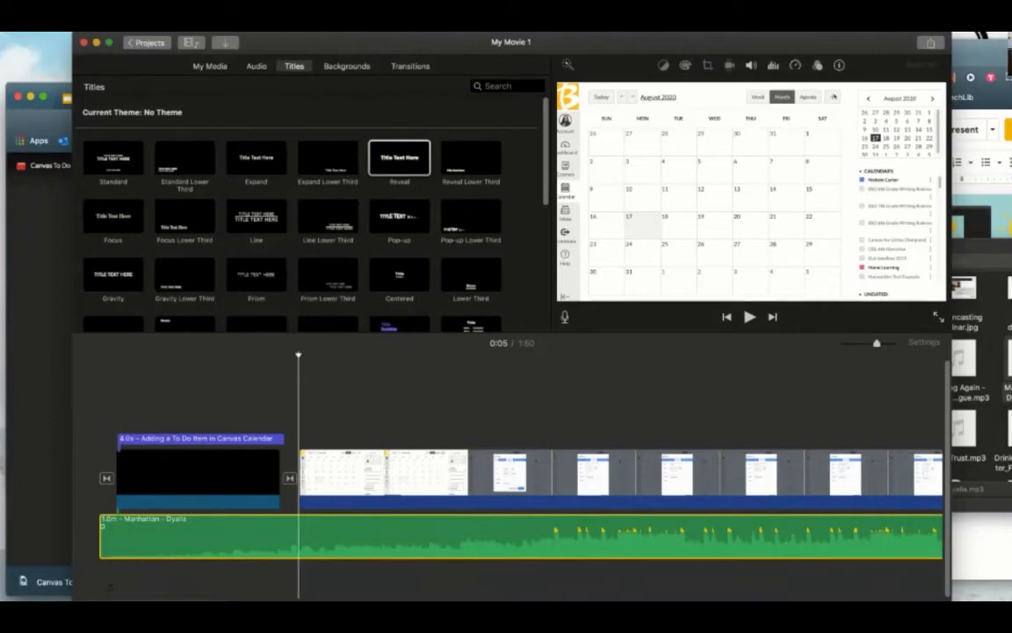
right_click(301, 474)
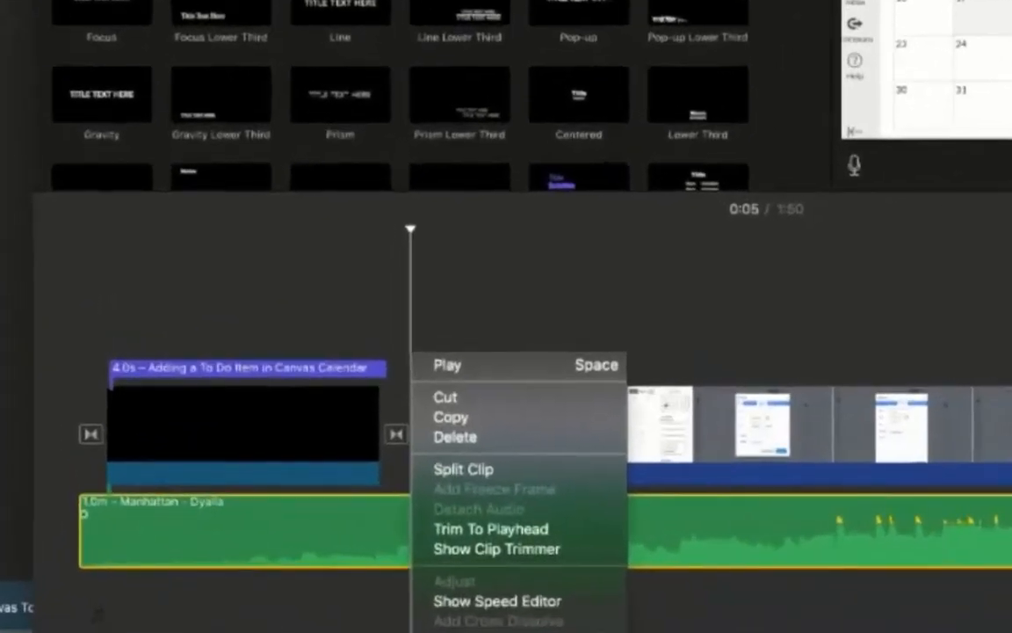
left_click(464, 470)
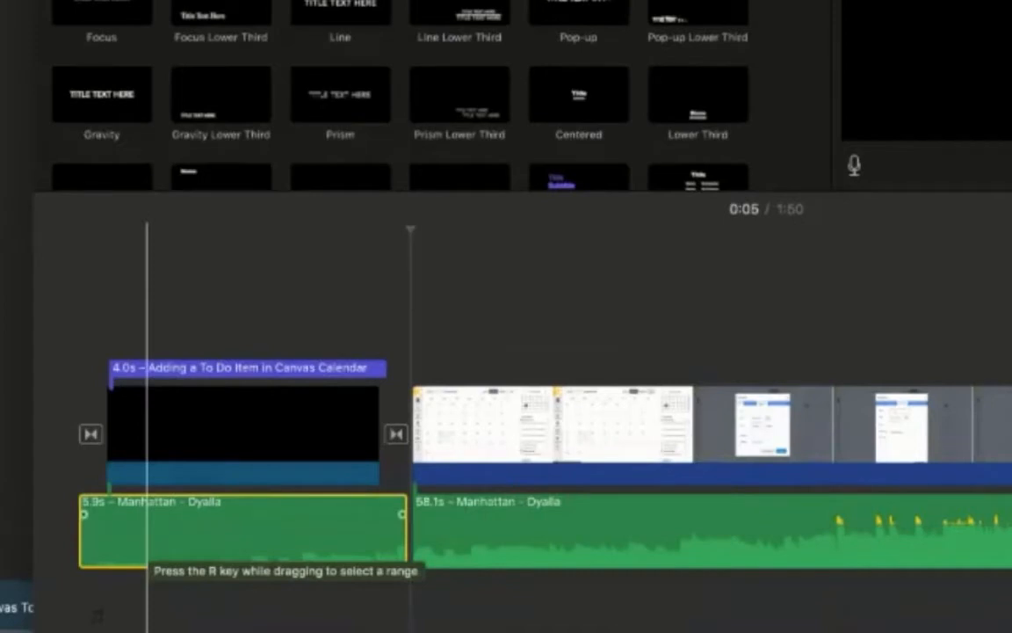
- Add a short fade-in and a short fade-out to the first Manhattan - Dyalla segment beneath the title
left_click(146, 536)
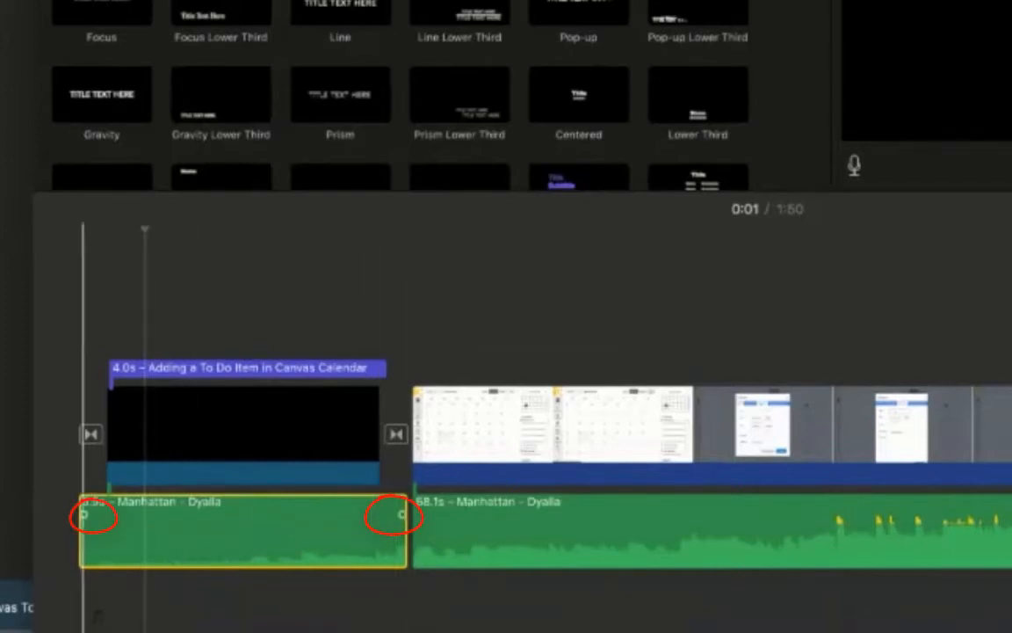
left_click_drag(84, 514, 110, 514)
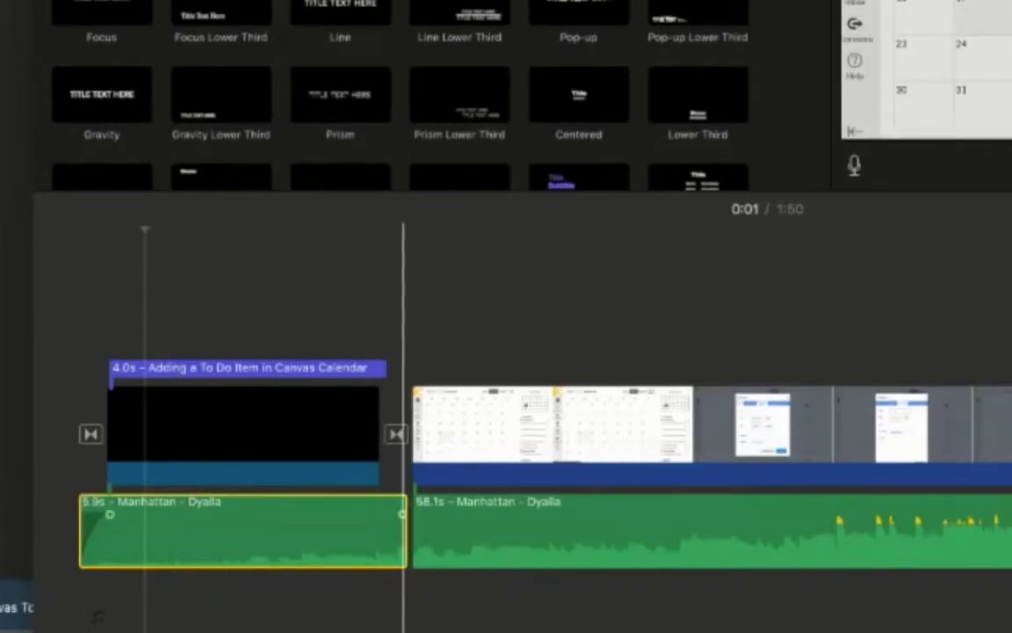
left_click_drag(403, 514, 377, 514)
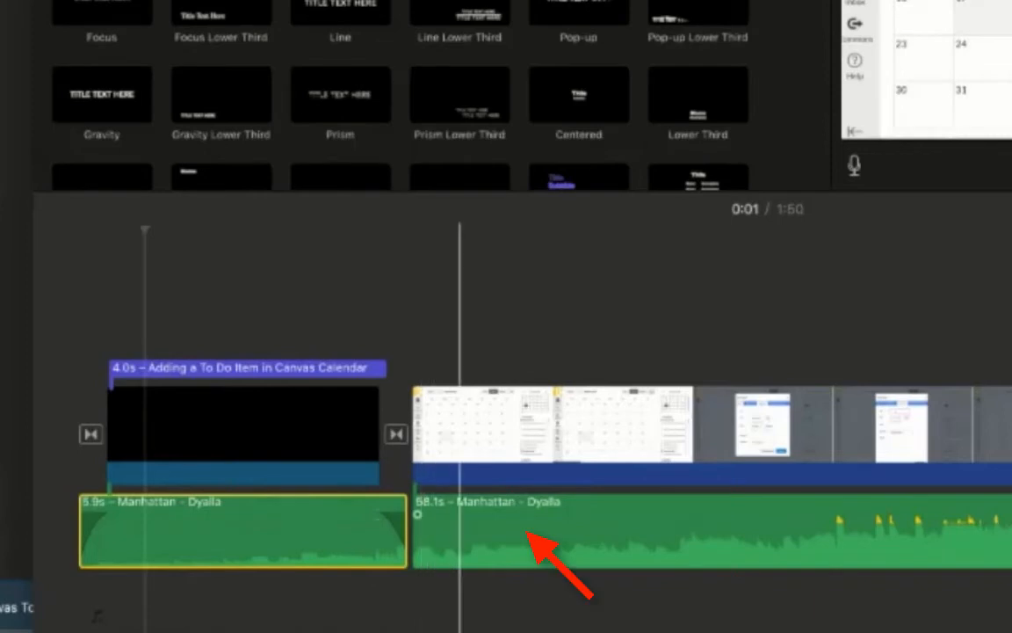
- Try volumes of 1%, 71% and 400% on the first Manhattan - Dyalla segment
left_click(460, 531)
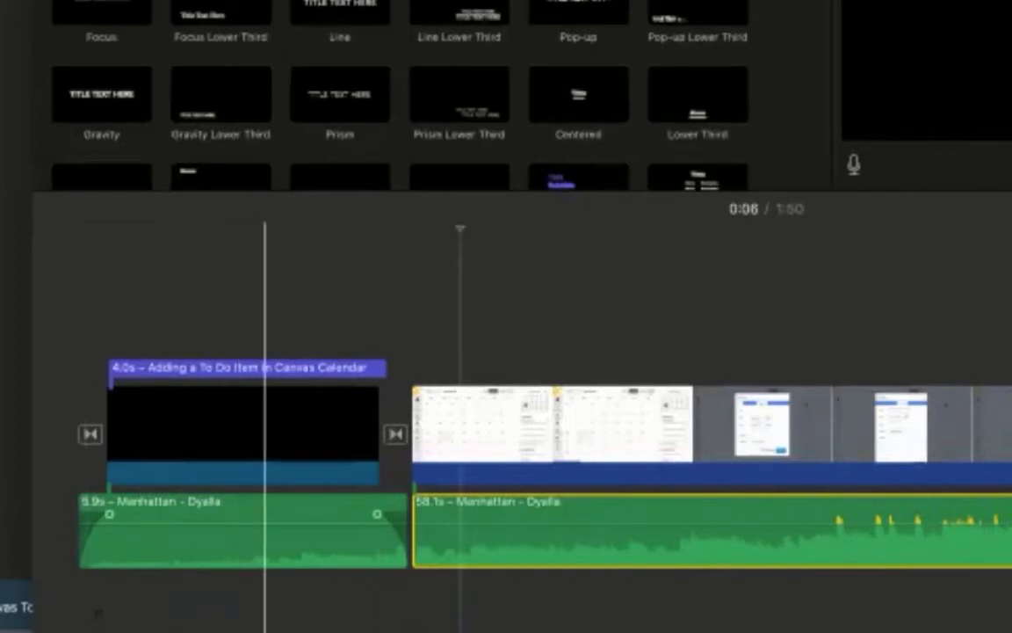
left_click(261, 531)
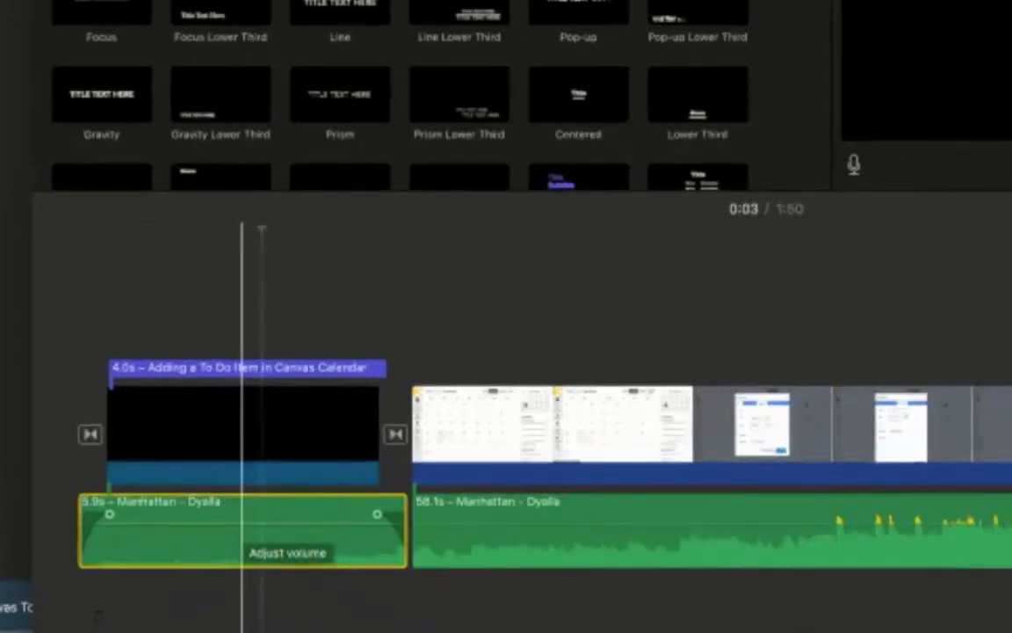
left_click_drag(241, 514, 246, 548)
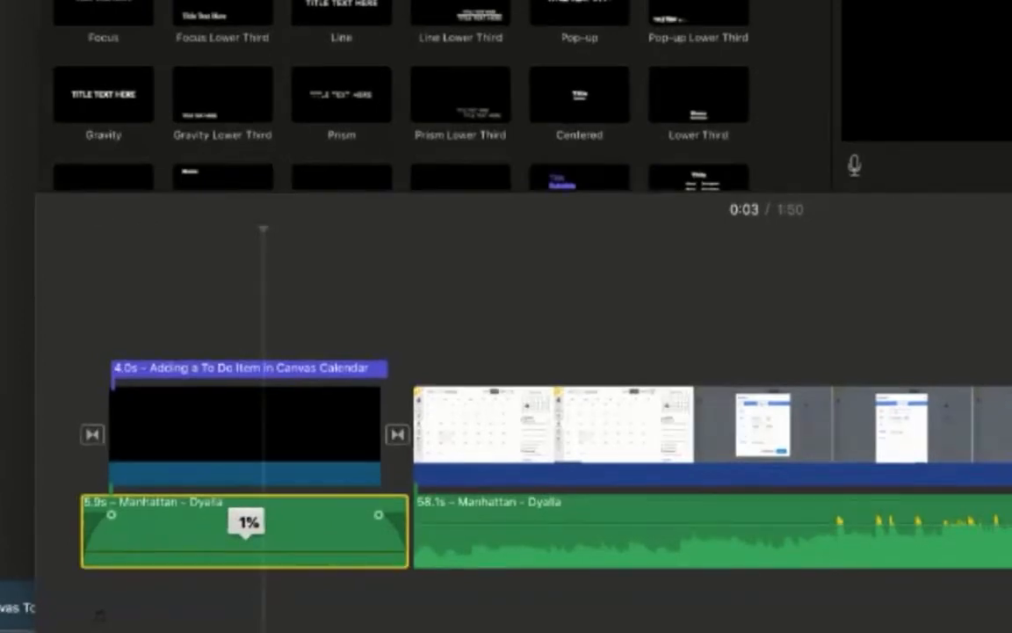
left_click_drag(246, 552, 246, 528)
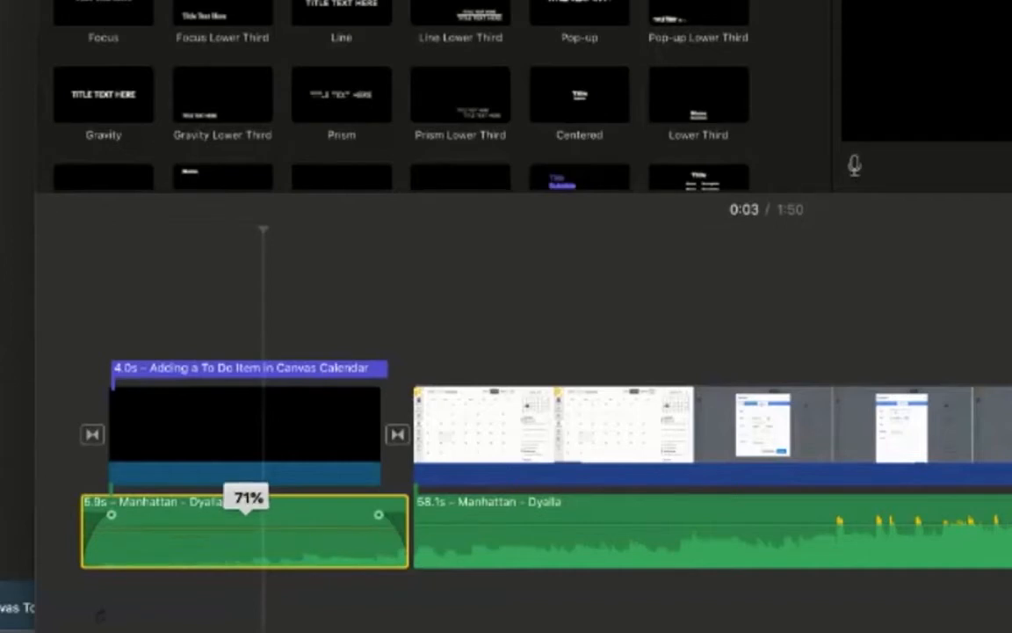
left_click_drag(246, 528, 246, 511)
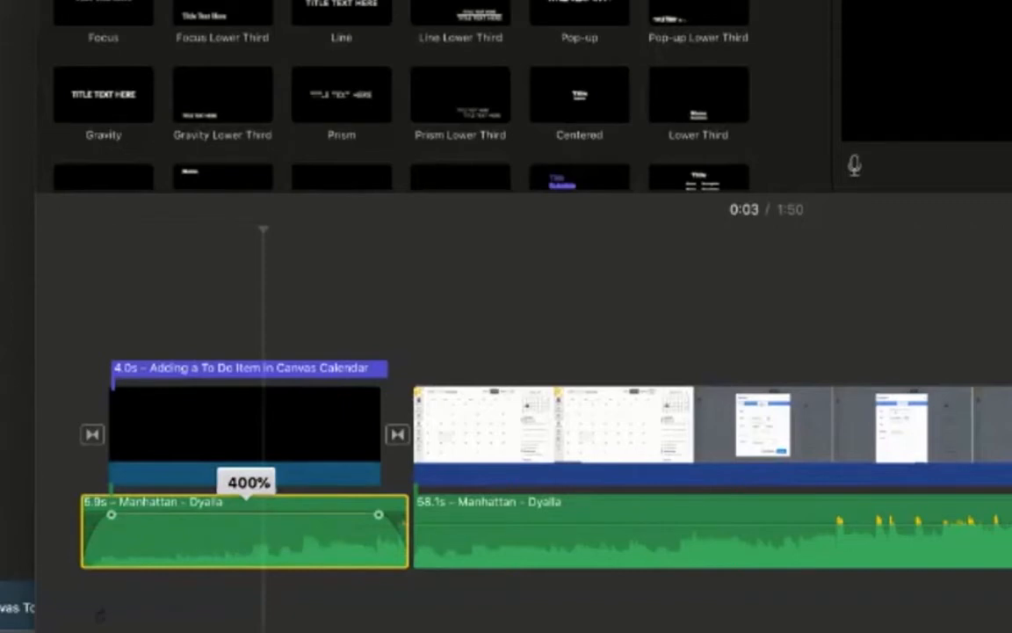
- Bring the first music segment's volume down to a moderate level, play the intro to check it, and raise it slightly
mouse_move(246, 511)
left_mouse_down()
mouse_move(246, 544)
mouse_move(246, 529)
left_mouse_up()
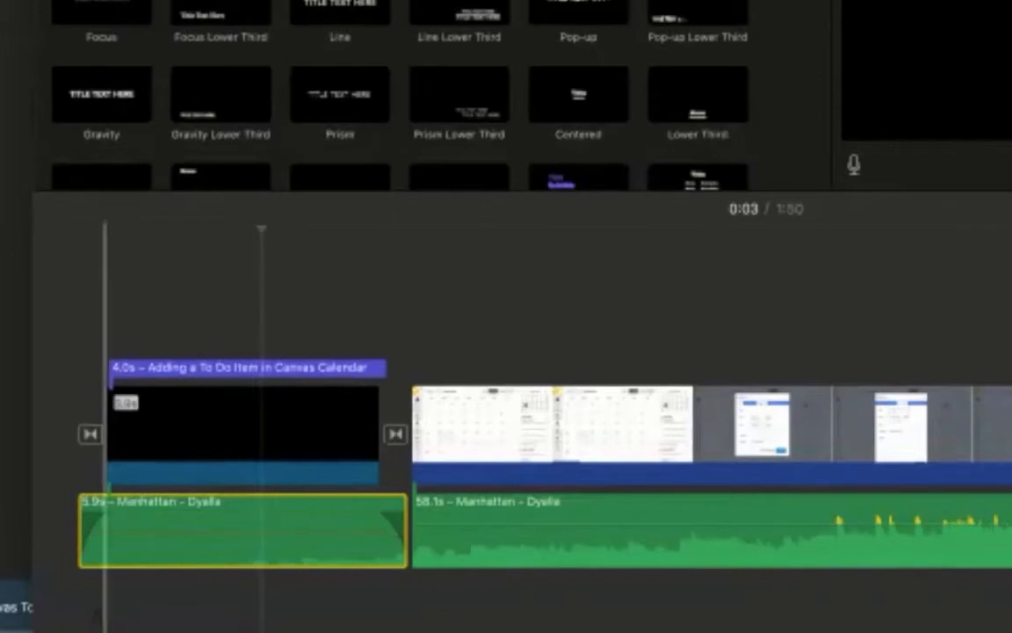
key("space")
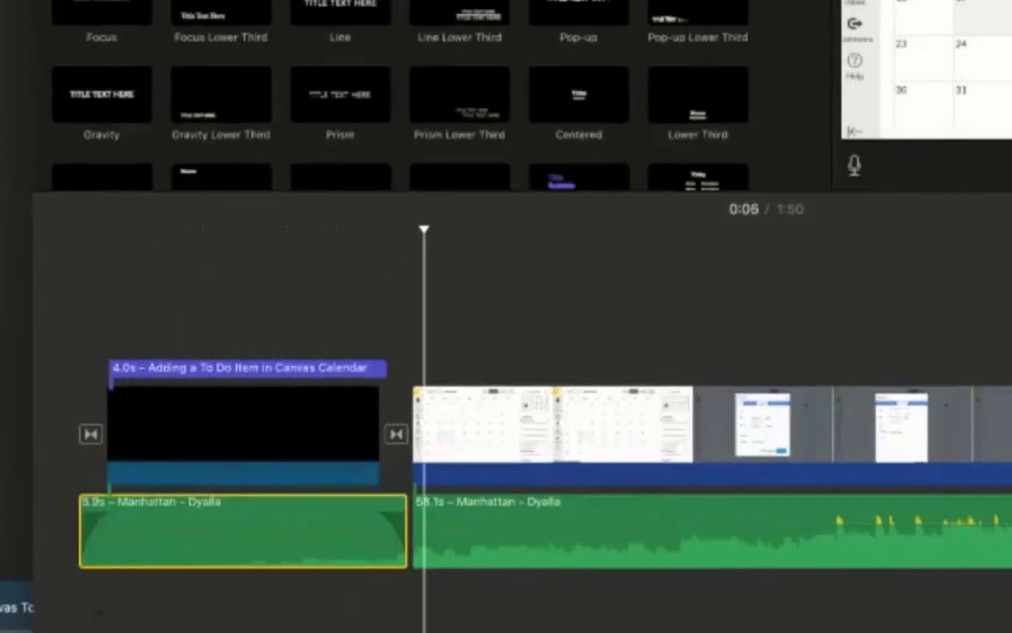
key("space")
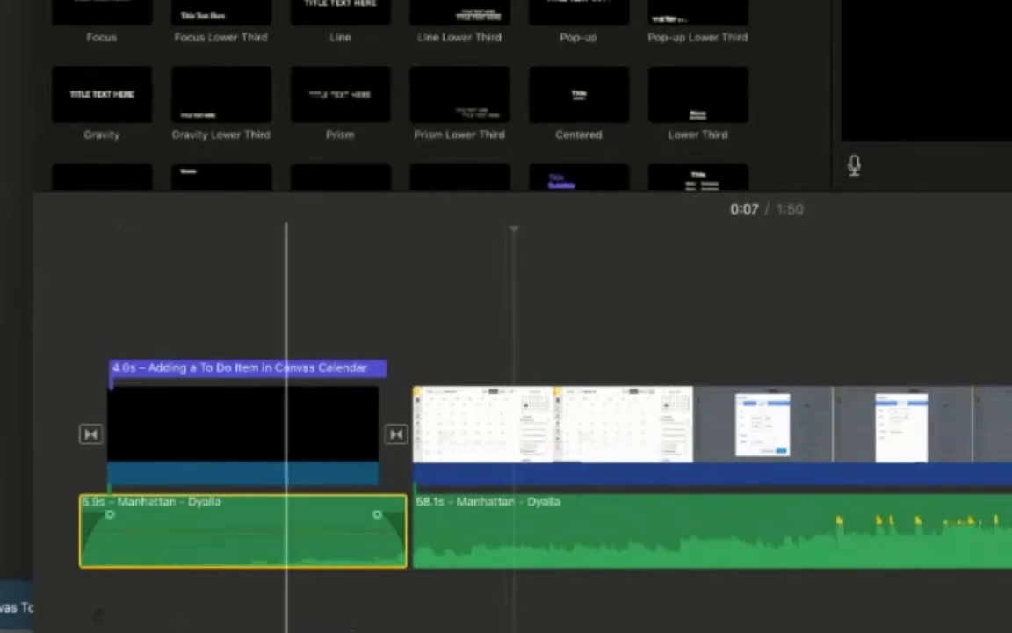
left_click_drag(288, 514, 288, 512)
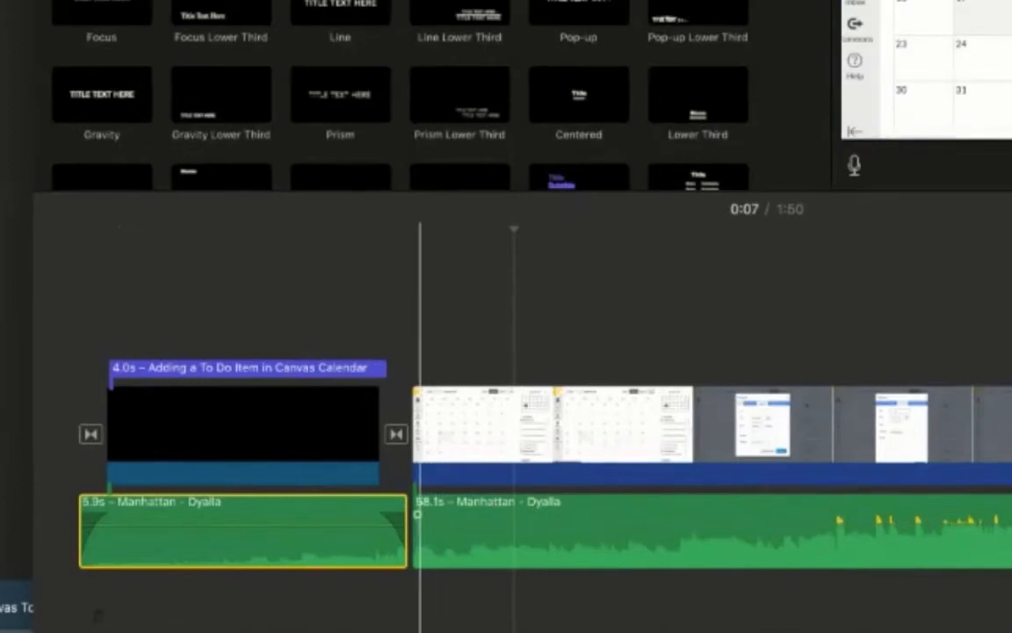
- Add a short fade-in to the music segment beneath the Canvas calendar video and lower its volume to almost silent
left_click_drag(419, 514, 442, 514)
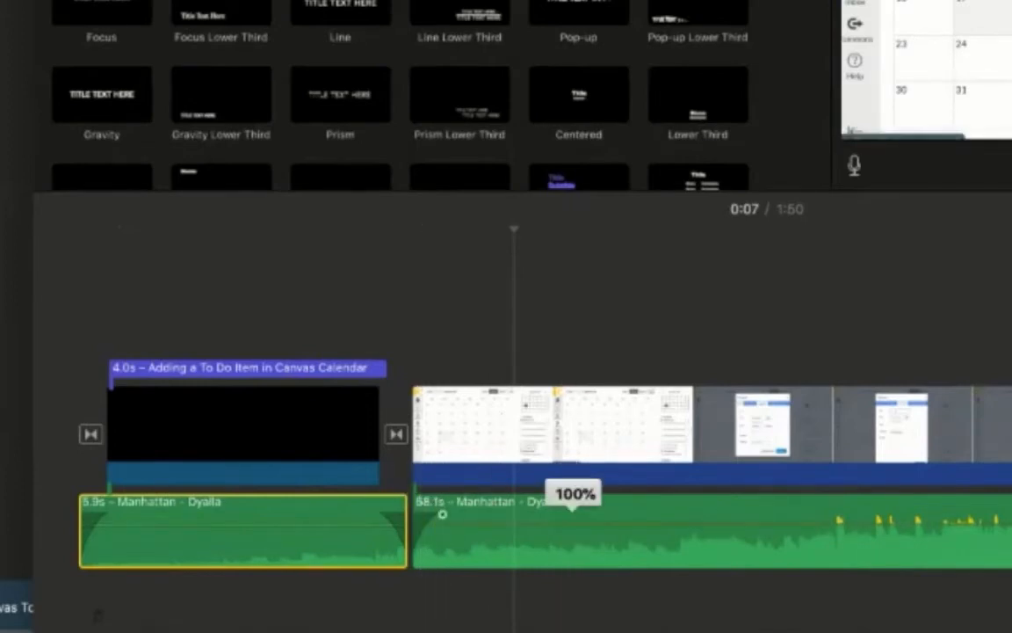
left_click_drag(572, 519, 577, 552)
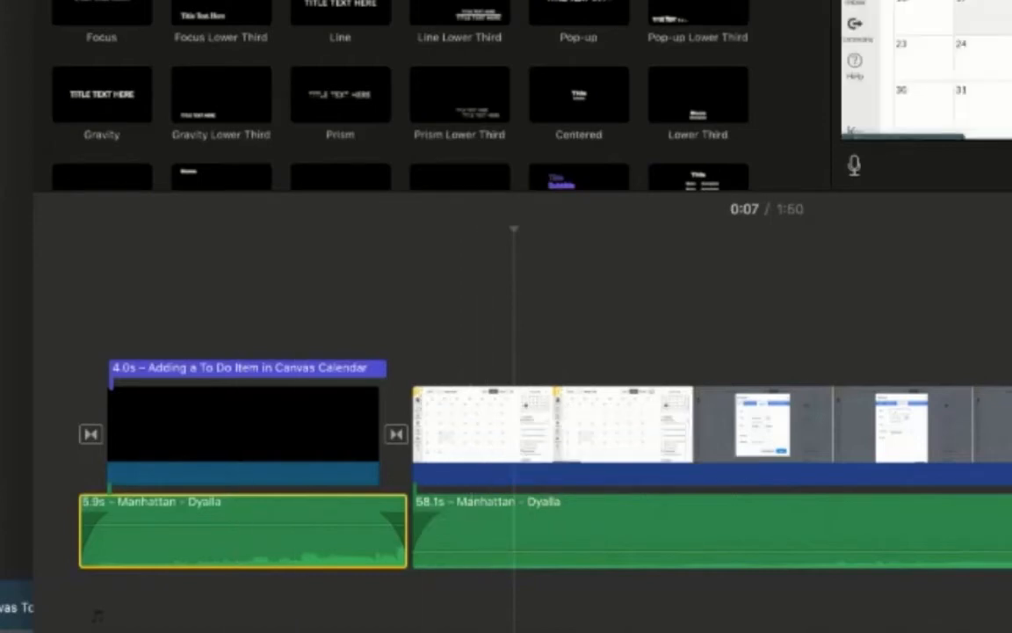
- Try to split the music segment beneath the Canvas calendar video at 0:09
key("super+1")
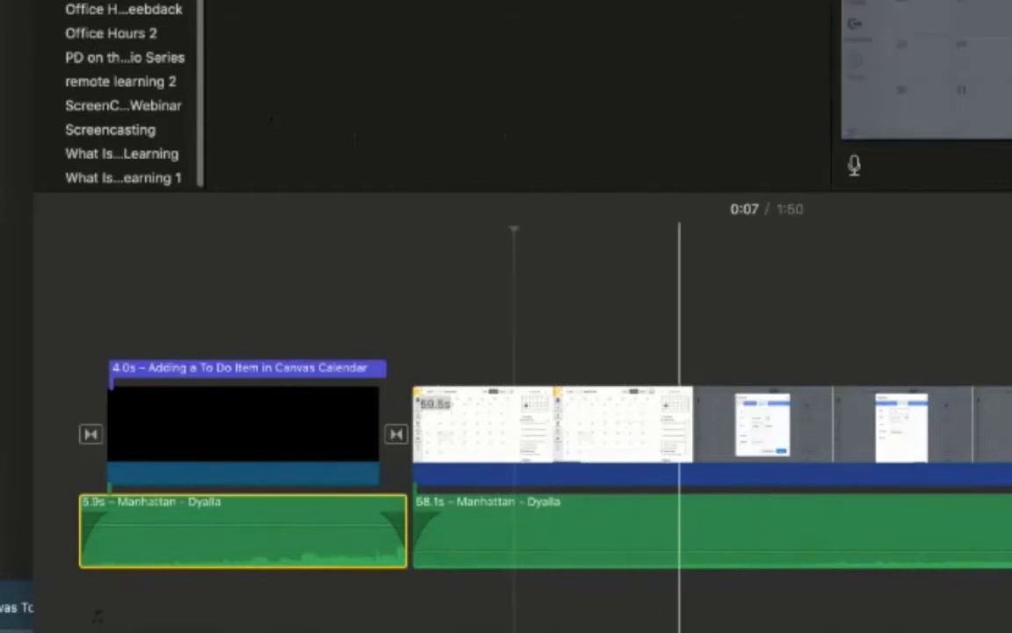
left_click(680, 426)
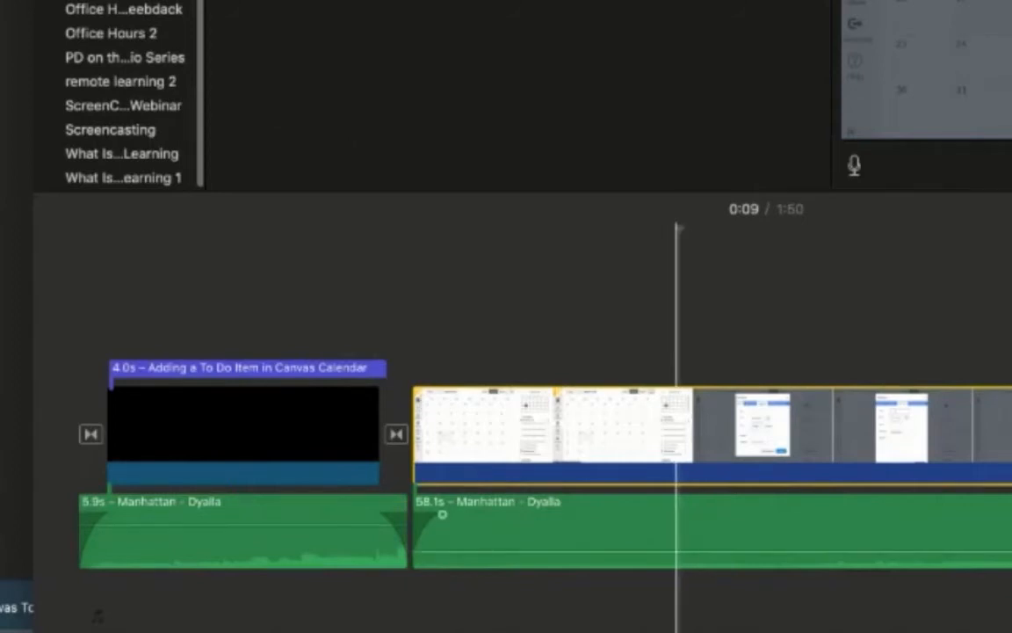
left_click(676, 527)
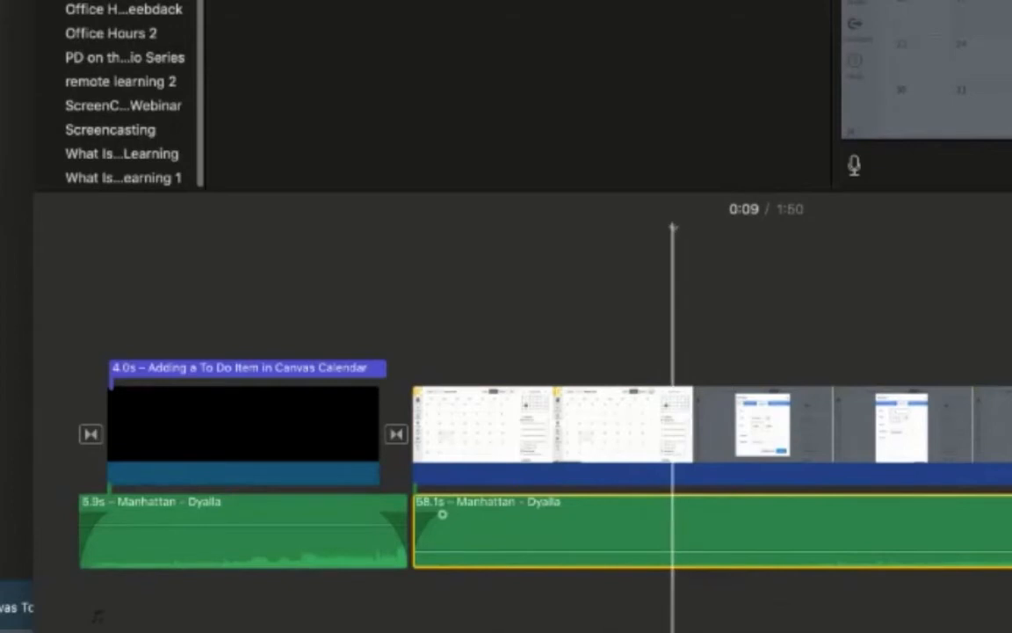
right_click(675, 431)
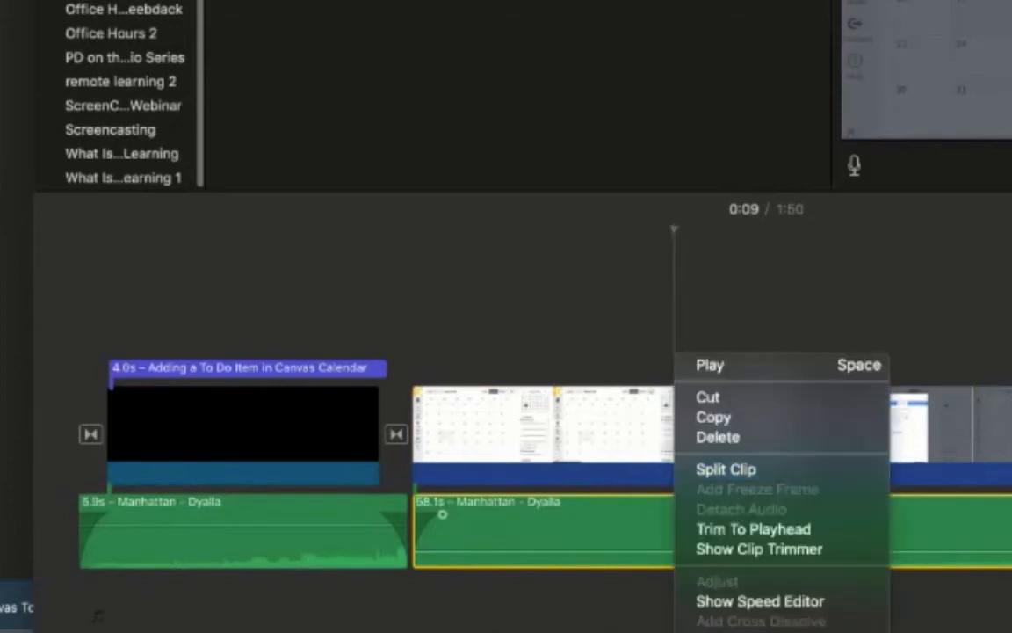
left_click(725, 470)
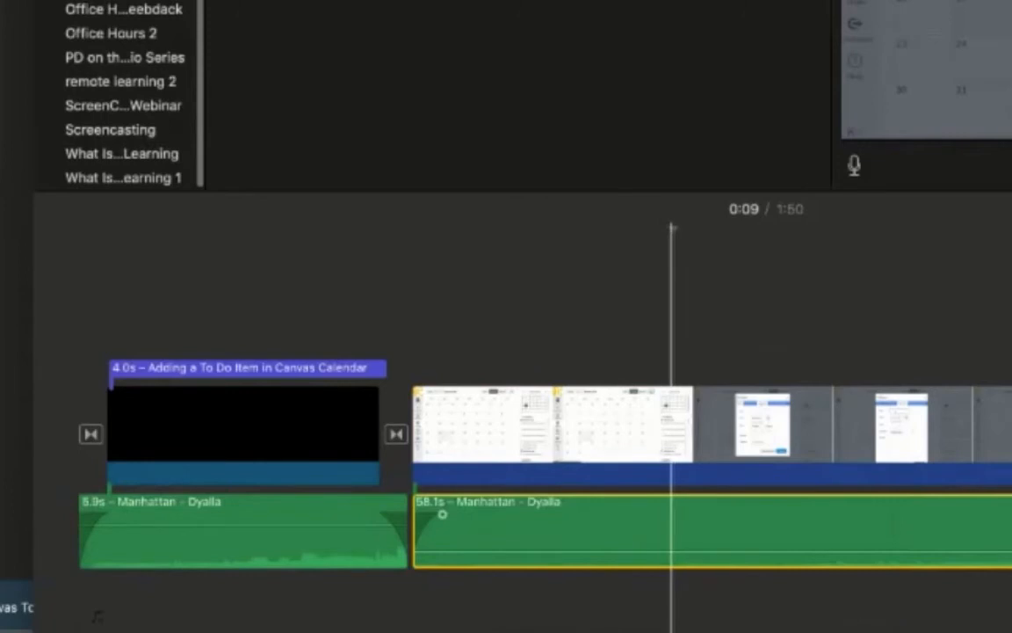
- Split the music segment beneath the Canvas calendar video at 0:09 and undo the split
key("super+b")
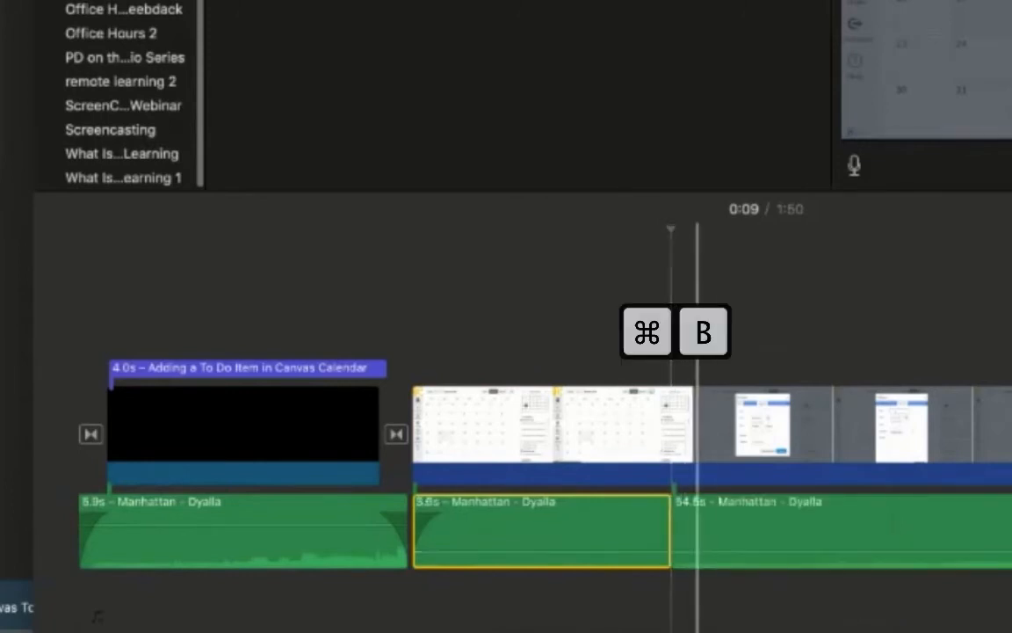
key("super+z")
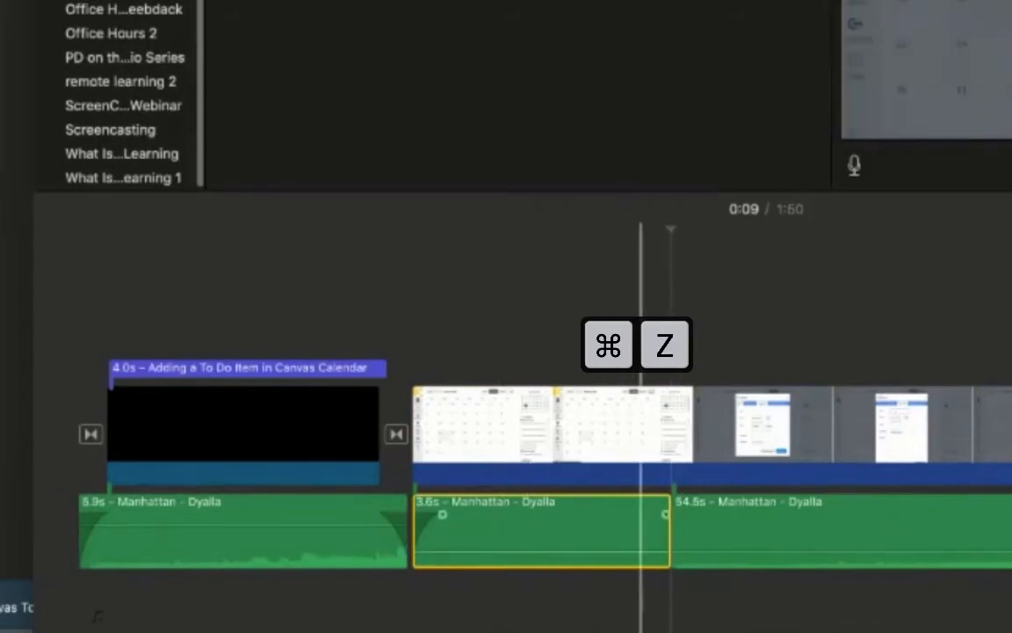
key("super+z")
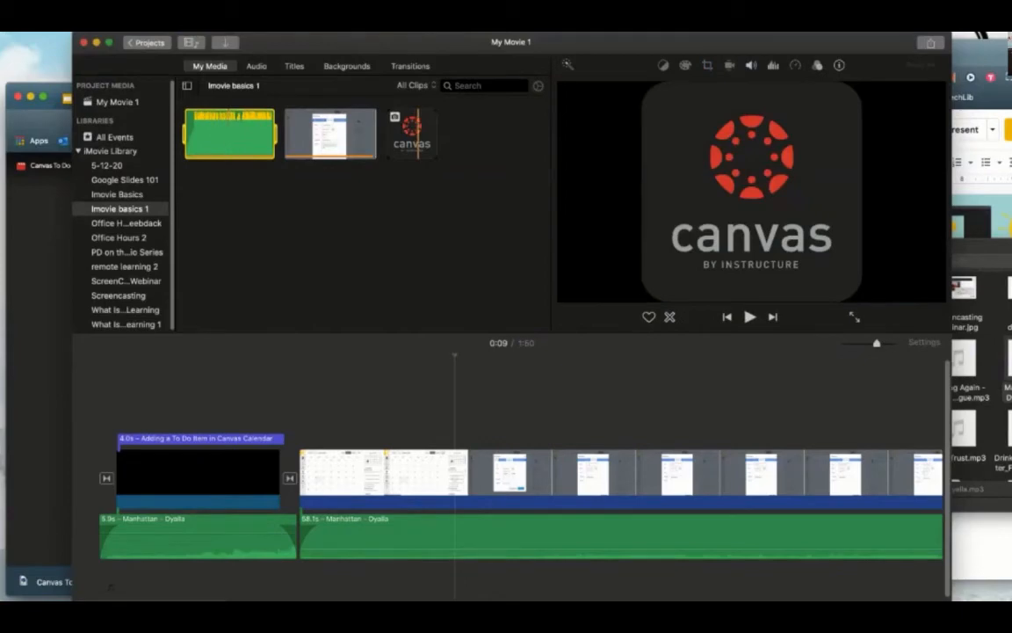
- Overlay the Canvas logo image on the last part of the opening black clip, trimmed to its end, and shorten the title to 2.7 s
left_click_drag(412, 145, 422, 176)
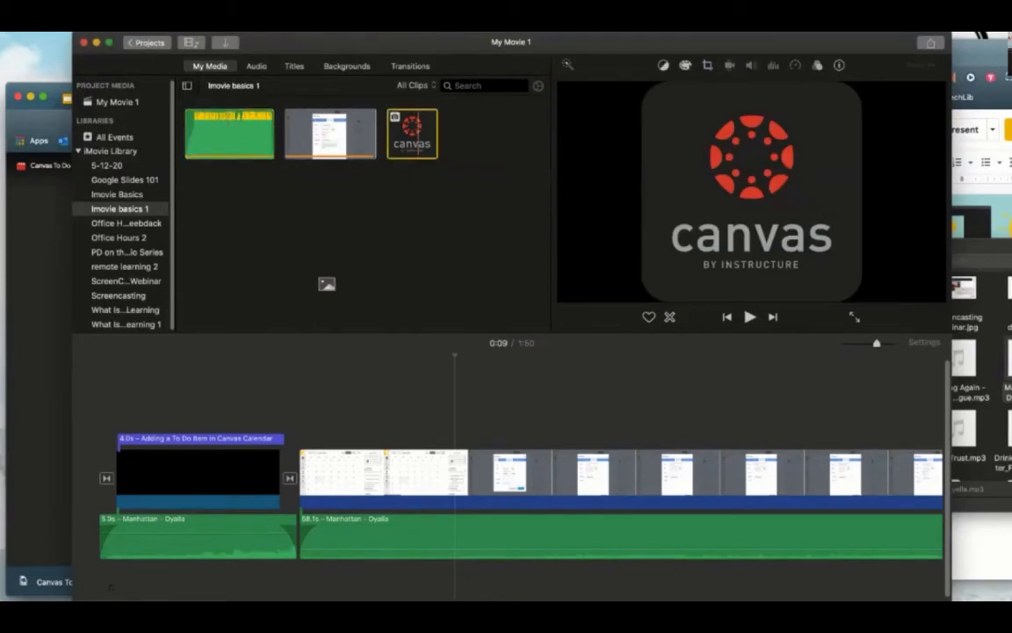
left_click_drag(326, 283, 132, 406)
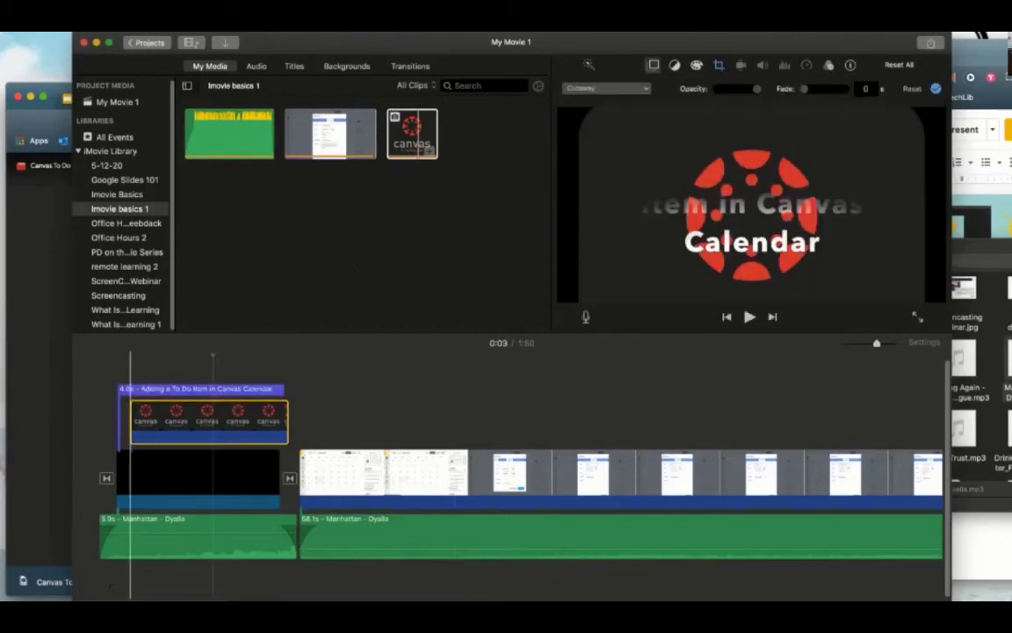
left_click_drag(170, 421, 267, 425)
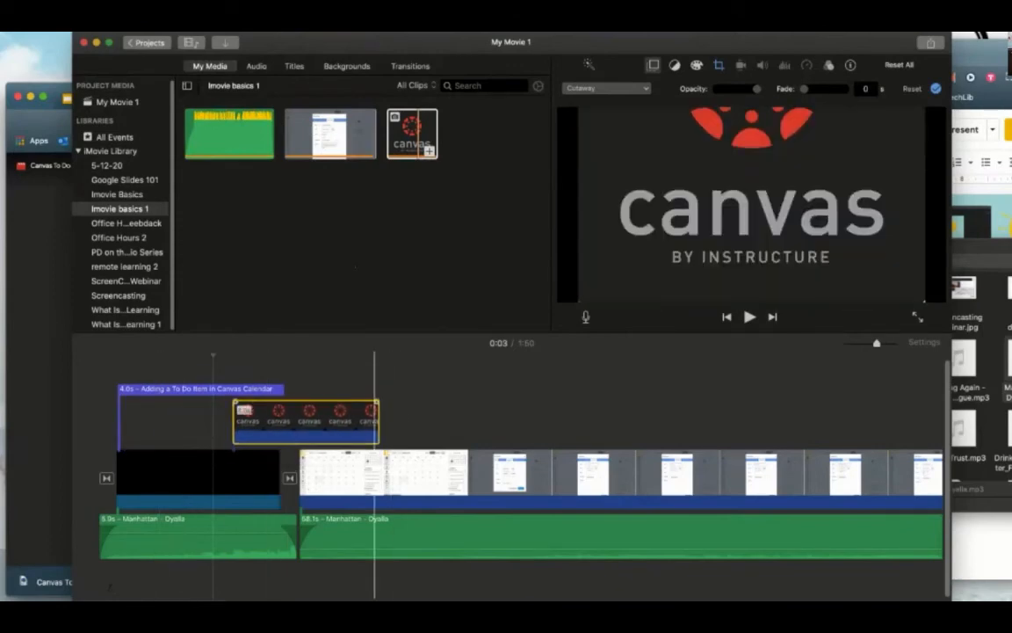
left_click_drag(377, 413, 232, 388)
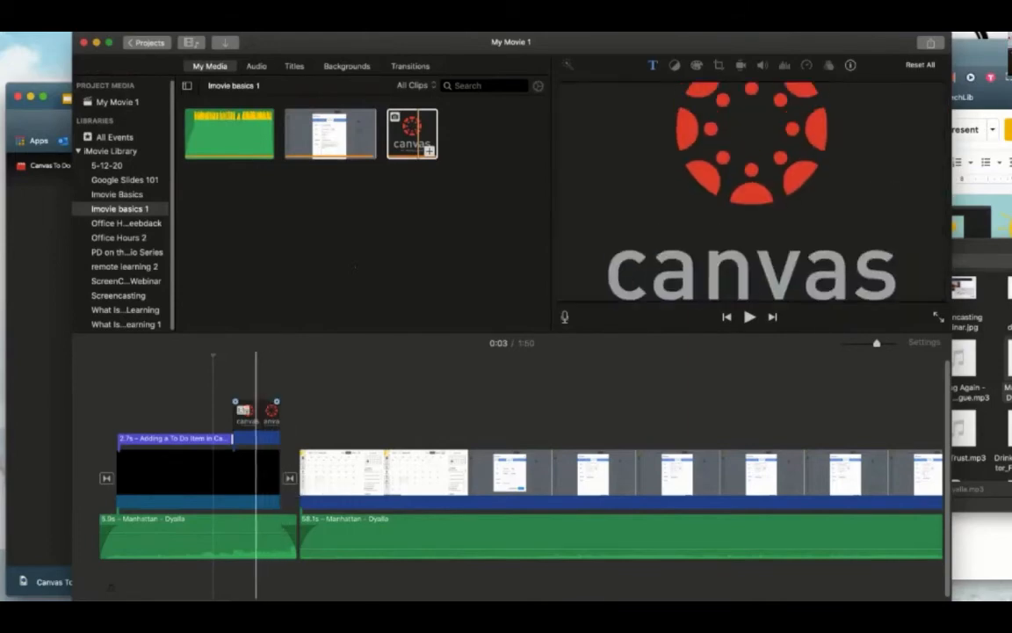
- Set the crop style of the overlaid Canvas logo image to Fit instead of Ken Burns
left_click(256, 419)
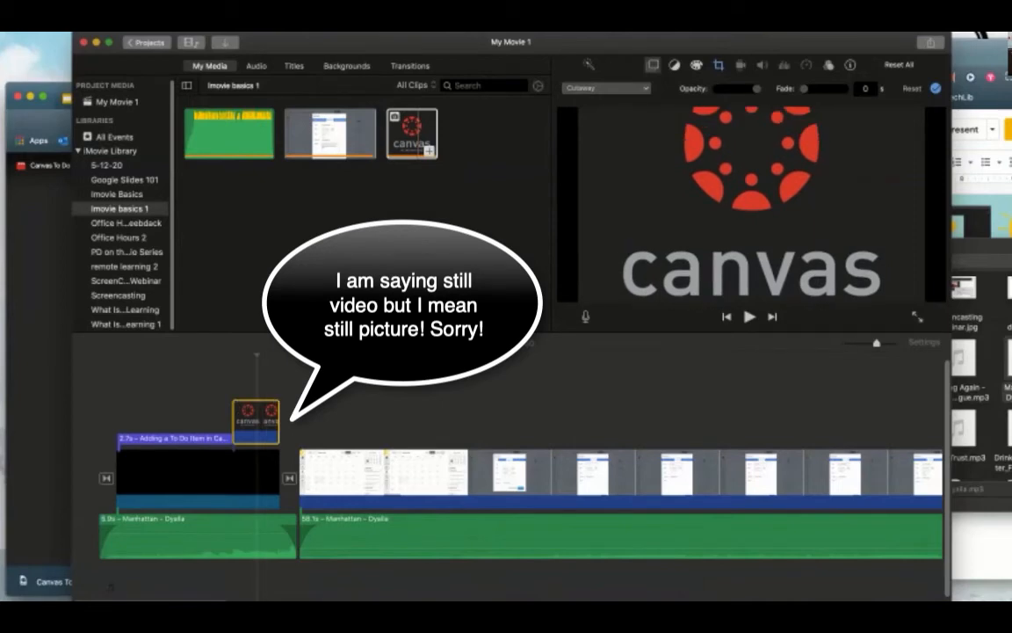
key("c")
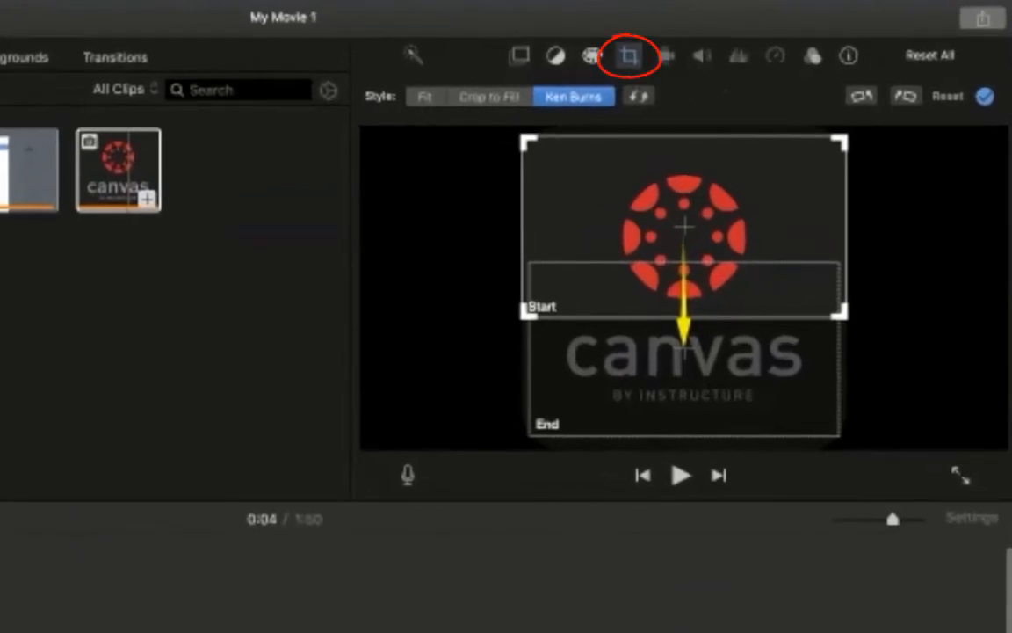
left_click(425, 97)
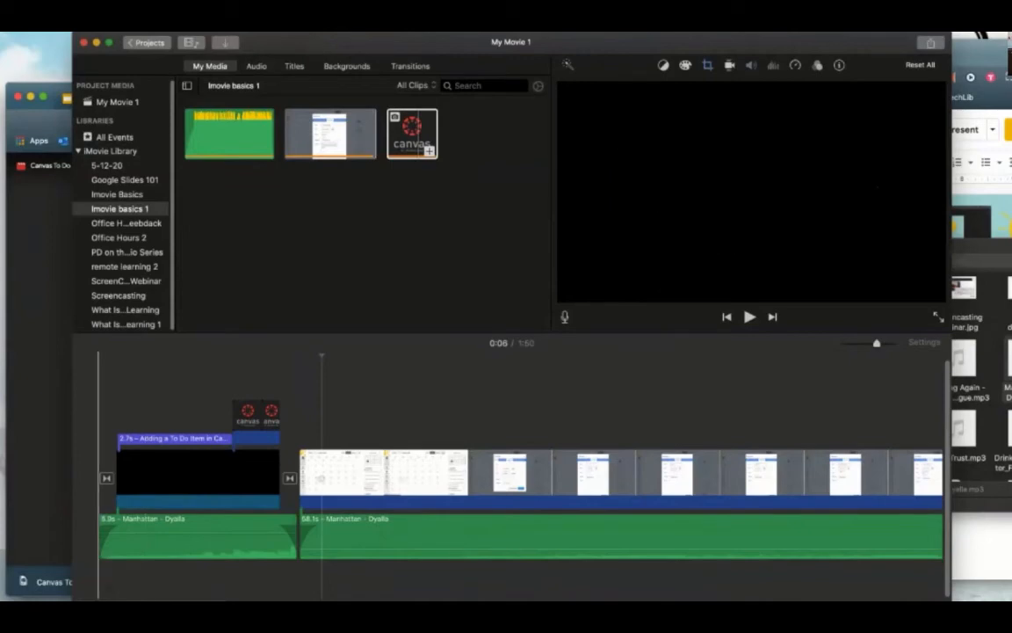
- Replace the closing black background and its music with a copy of the opening black clip, title, logo, transitions and music
left_click_drag(98, 383, 286, 559)
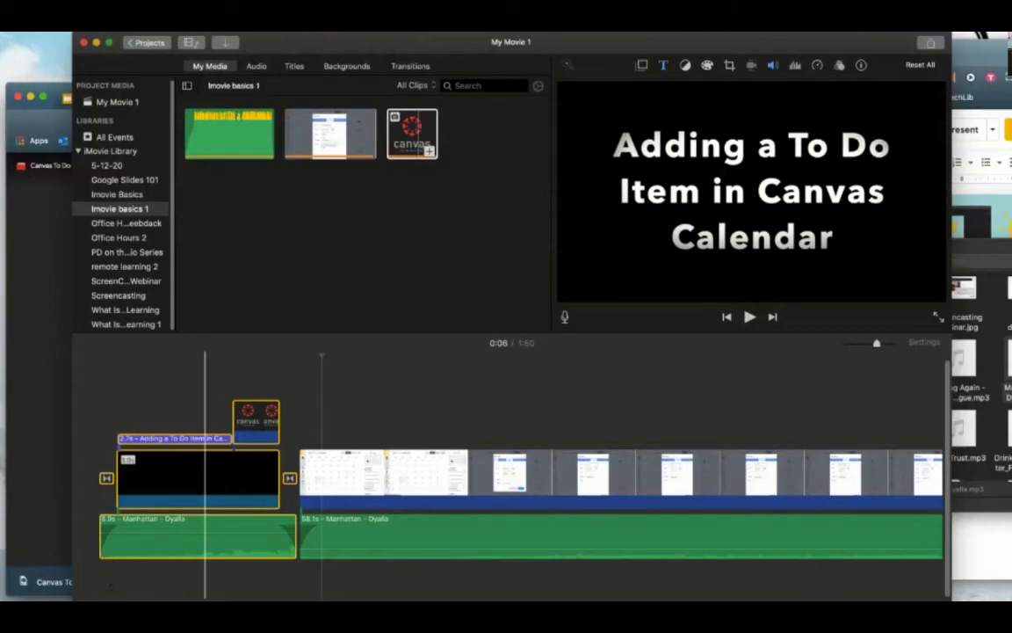
scroll(205, 479, "right", 20)
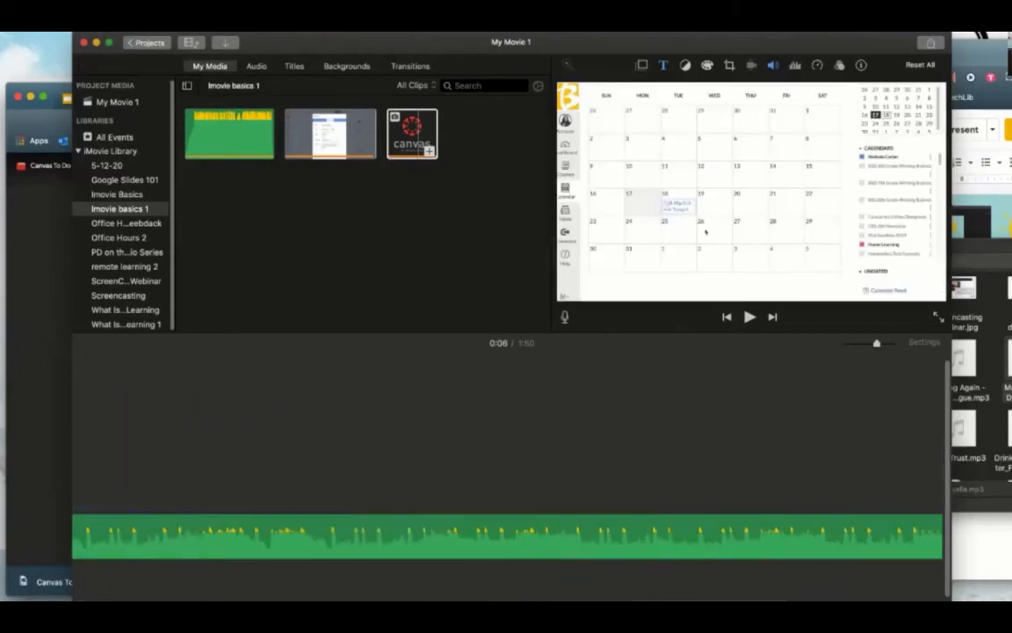
scroll(209, 478, "left", 20)
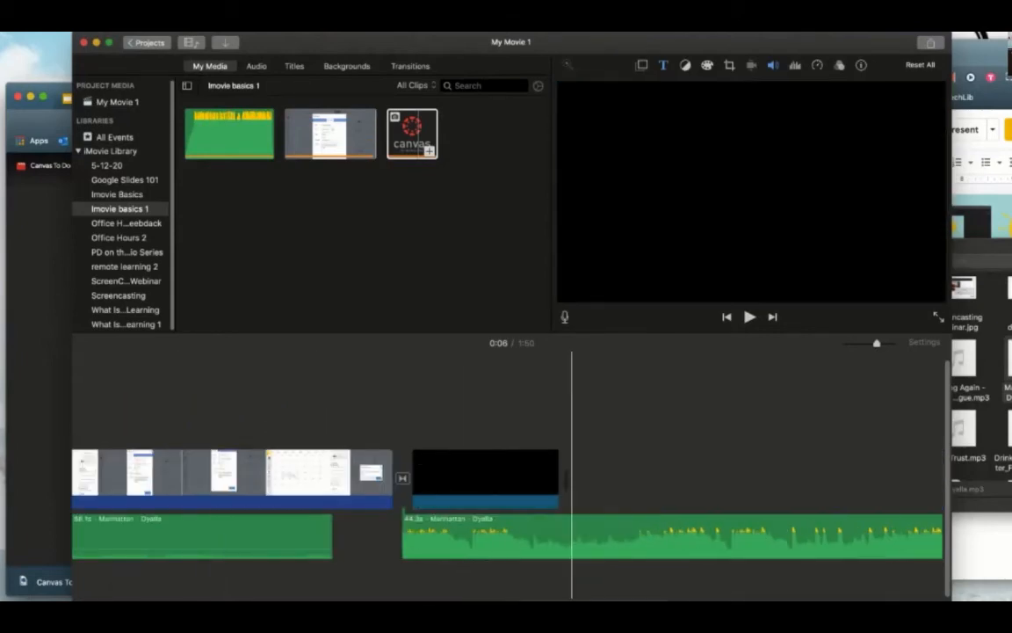
left_click_drag(440, 404, 479, 569)
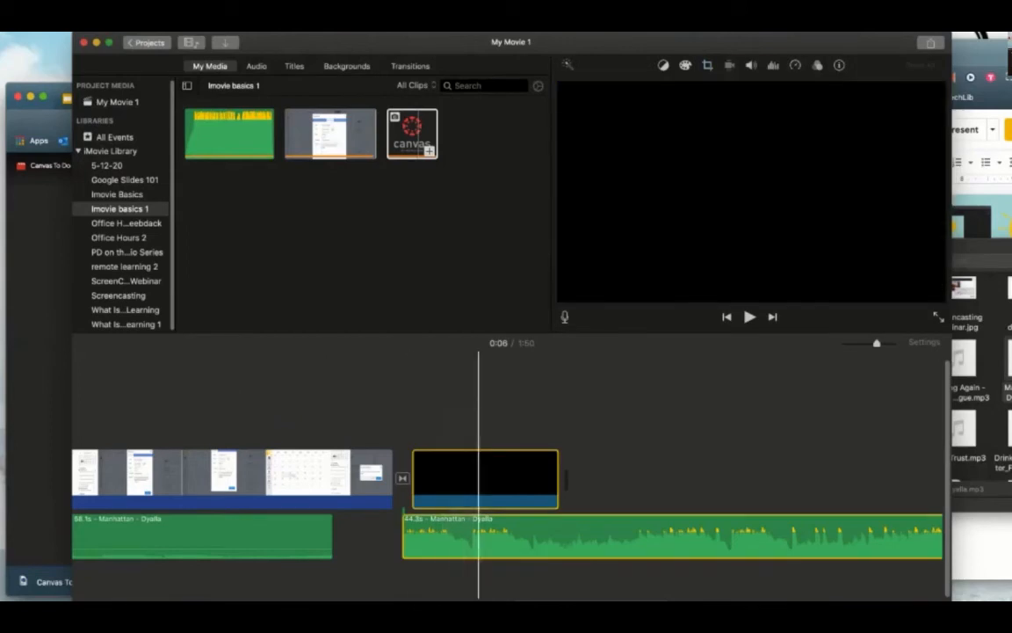
key("Delete")
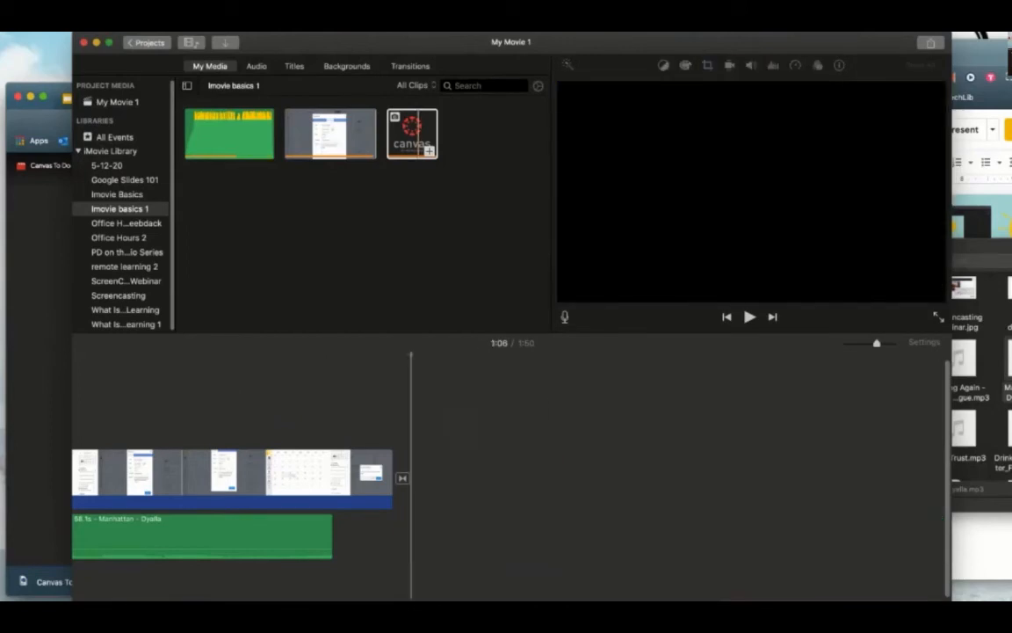
key("super+z")
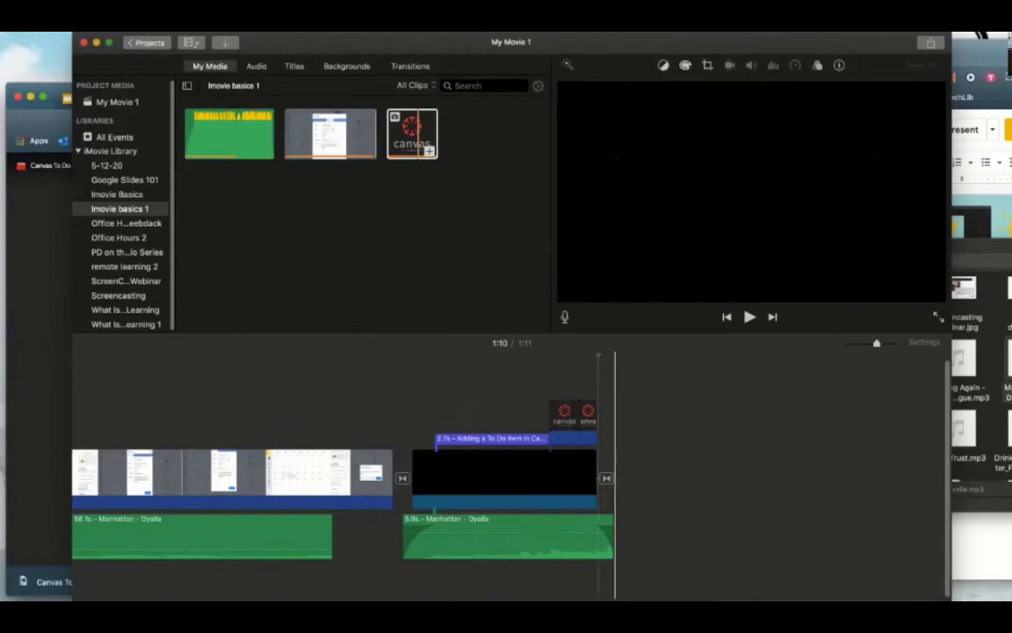
scroll(252, 479, "left", 15)
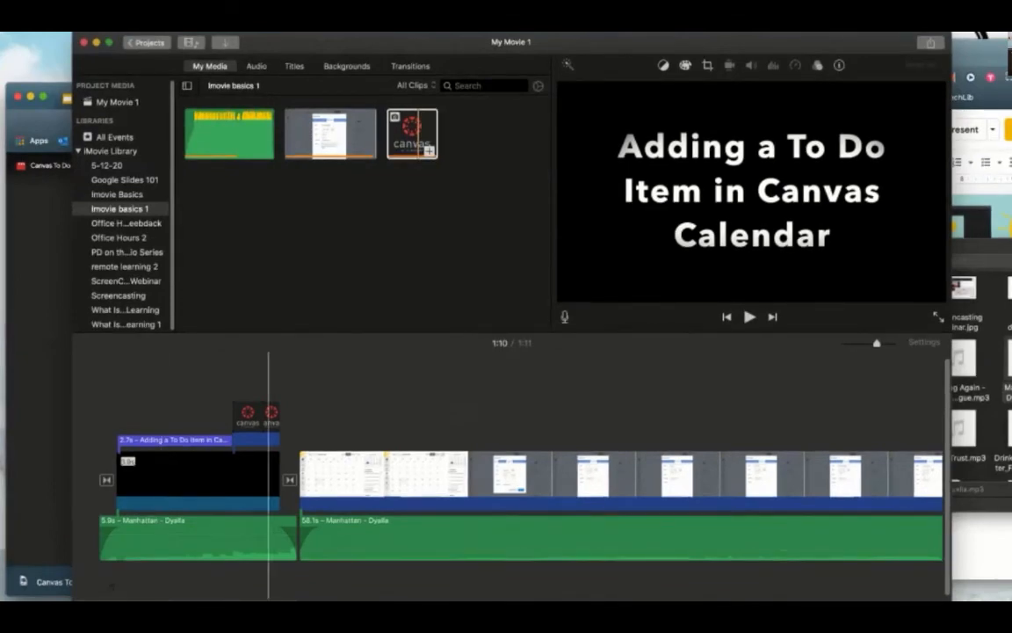
- Record a voiceover starting at 0:05, where the Canvas calendar video begins
left_click(431, 474)
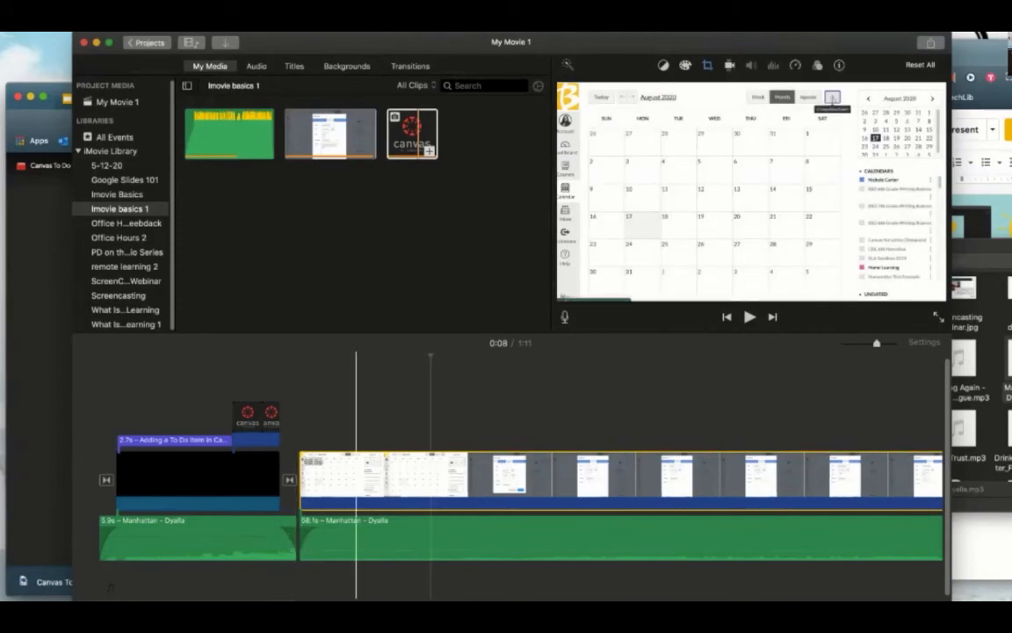
scroll(369, 475, "right", 5)
scroll(459, 474, "right", 5)
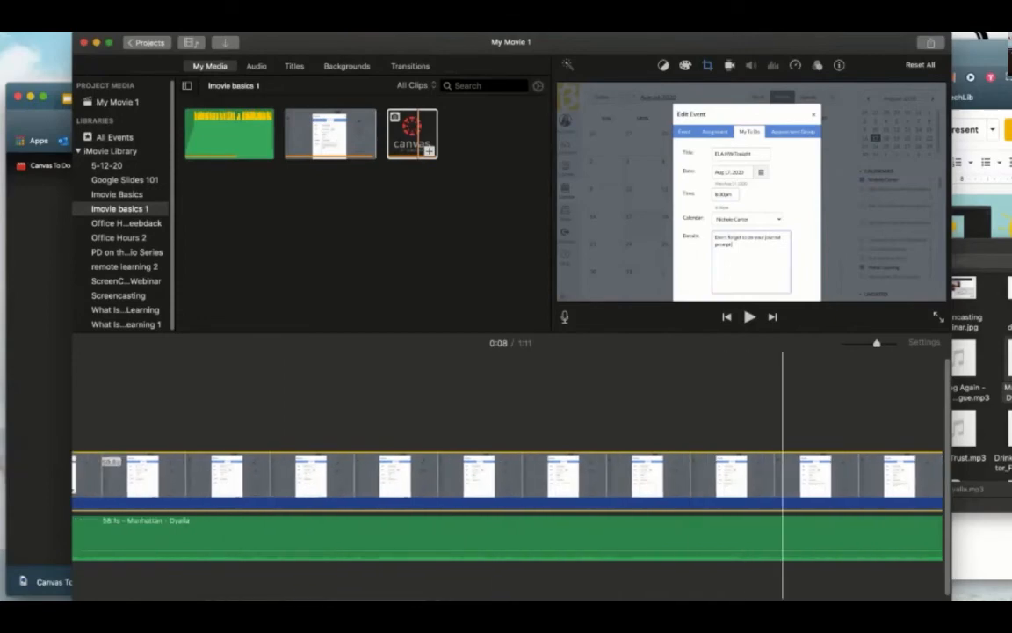
scroll(506, 474, "left", 10)
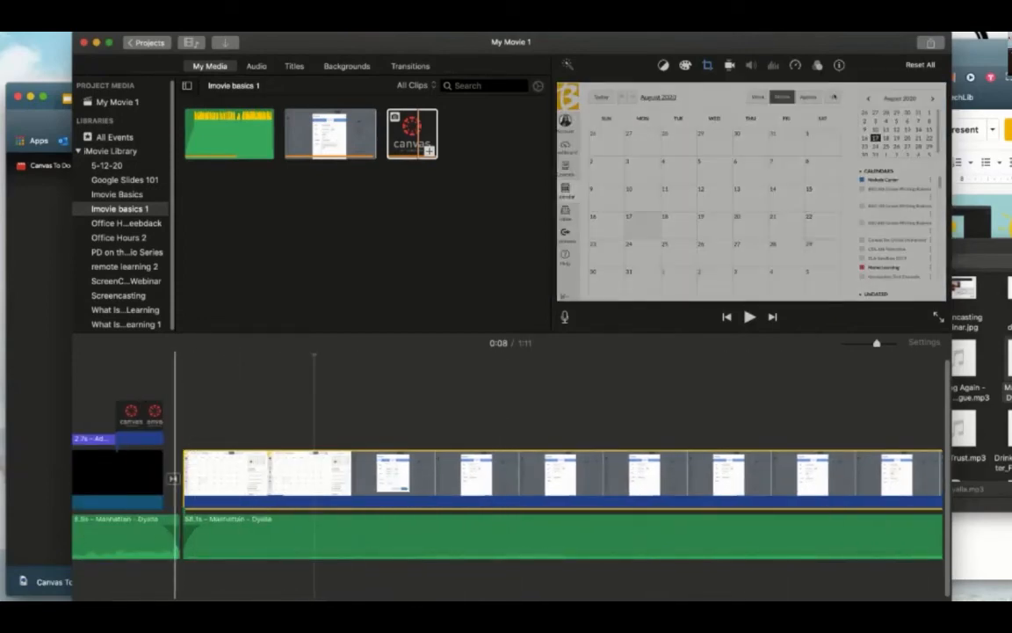
left_click(173, 395)
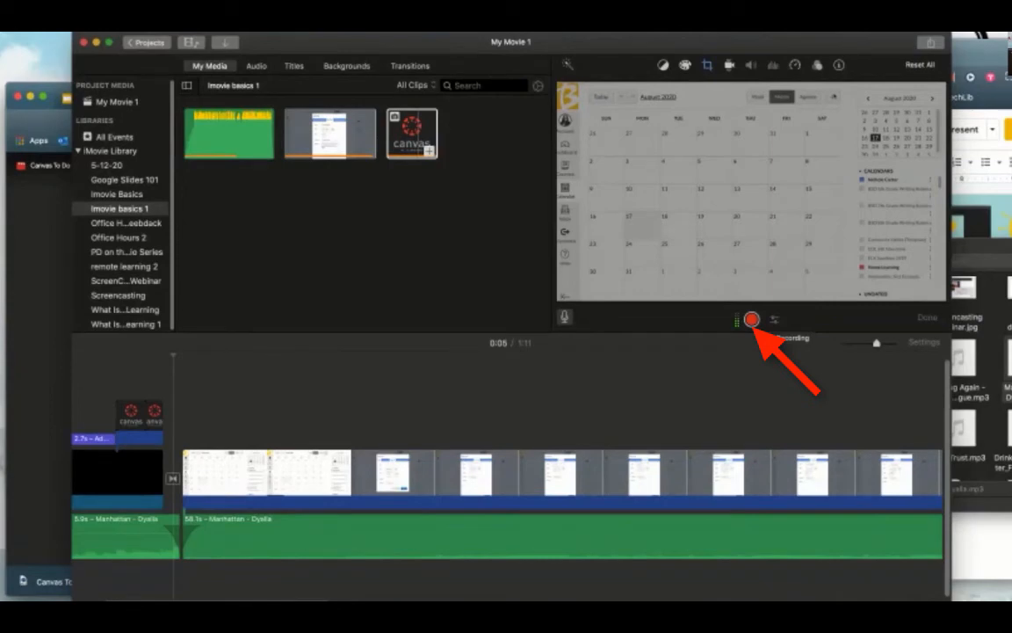
left_click(752, 319)
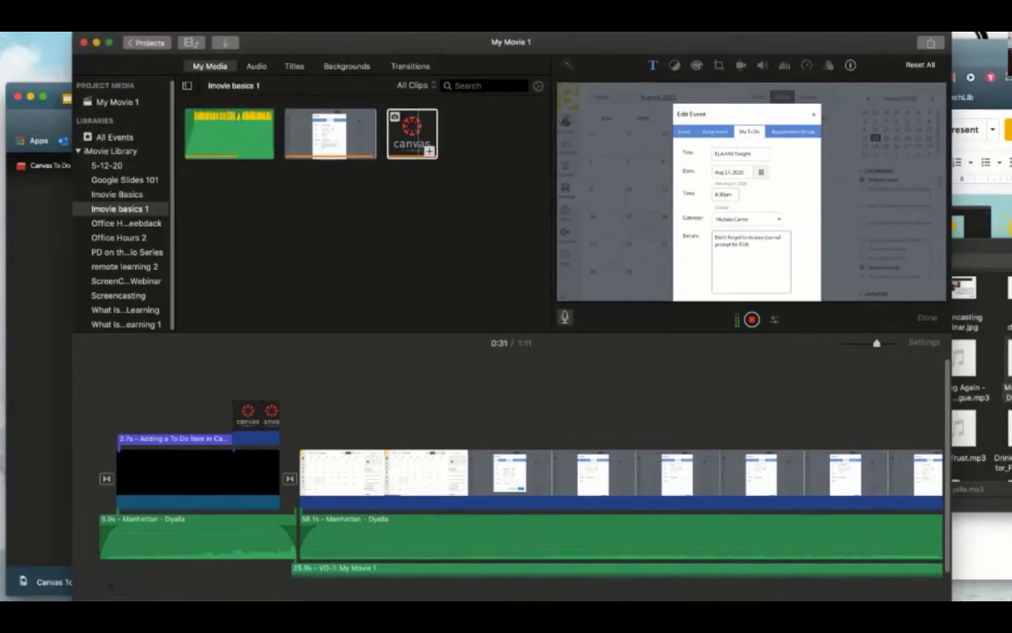
scroll(508, 492, "right", 5)
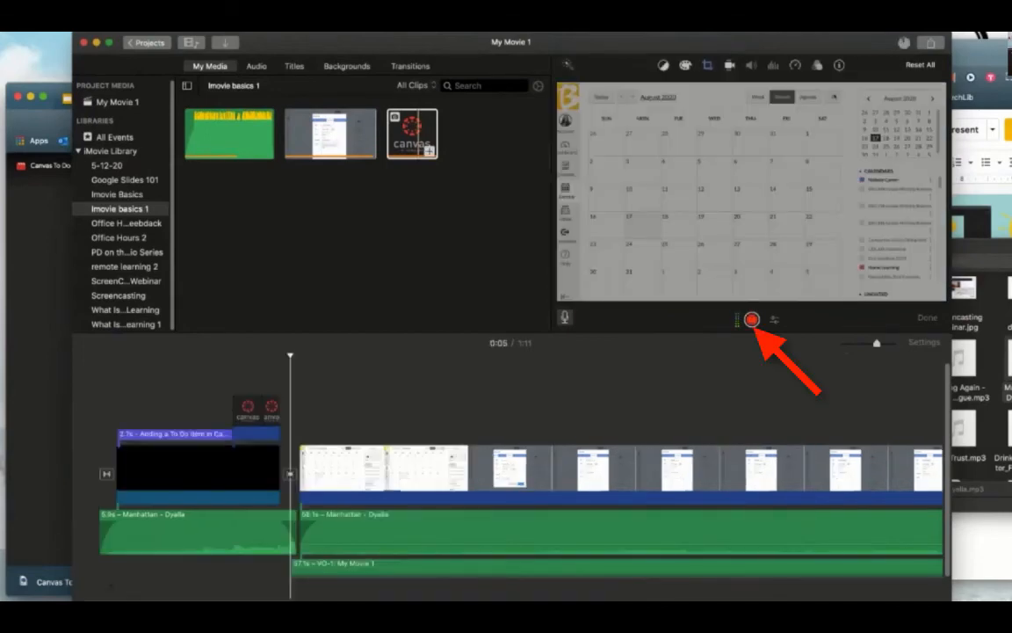
- Examine the recorded voiceover's waveform along the Canvas calendar video for silent stretches
scroll(409, 474, "down", 2)
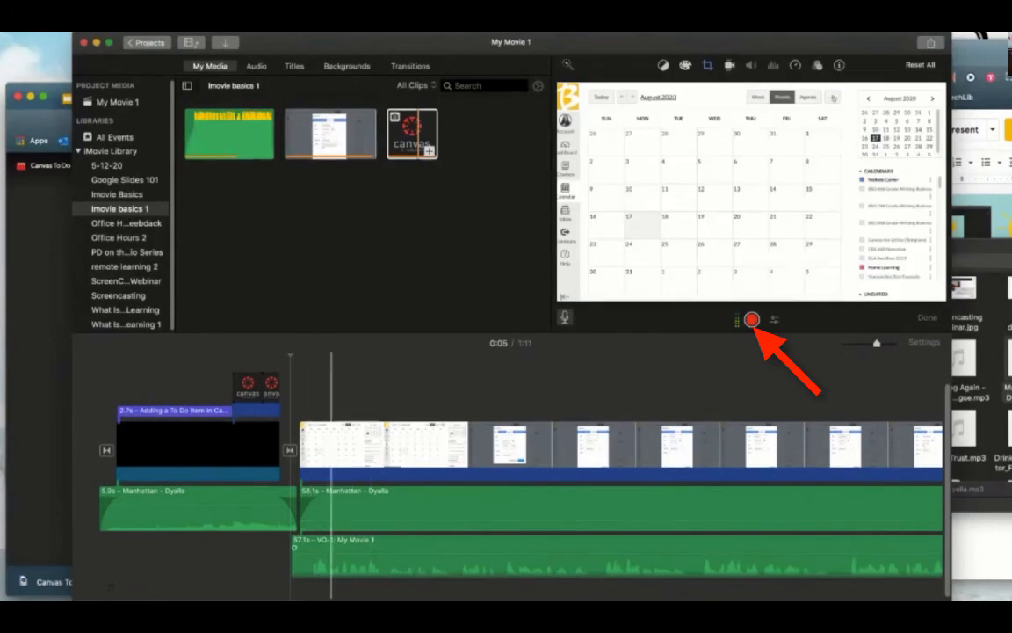
scroll(332, 474, "right", 3)
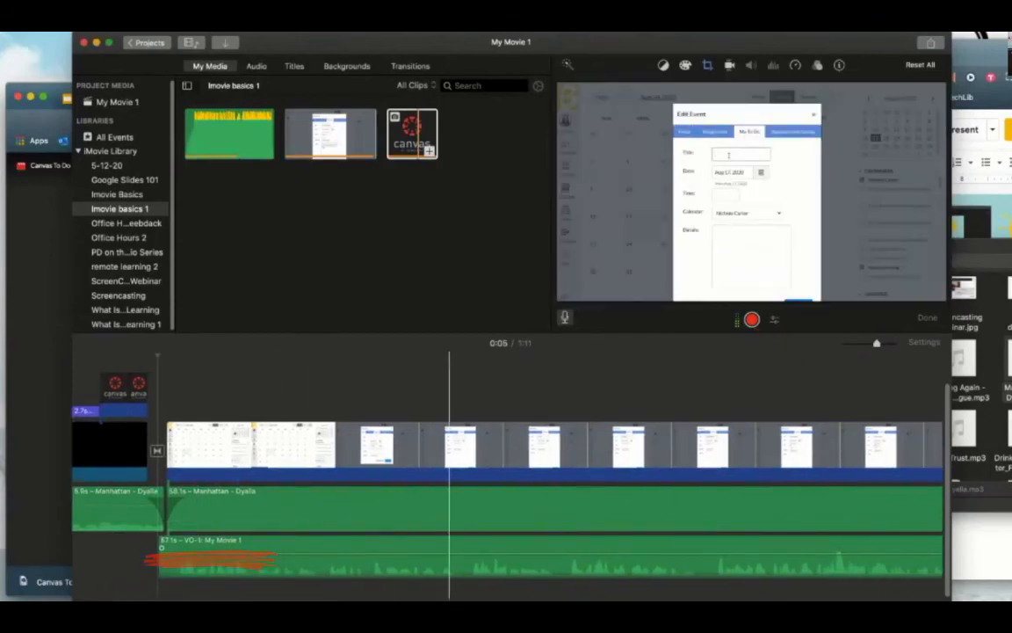
scroll(449, 474, "right", 3)
scroll(291, 474, "right", 1)
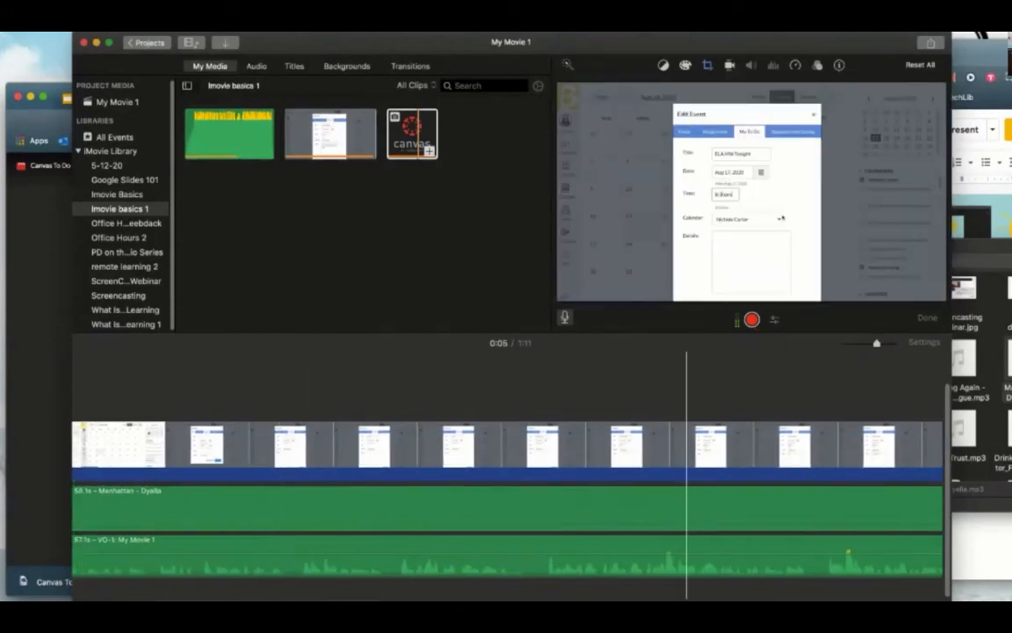
scroll(686, 475, "right", 1)
scroll(742, 475, "right", 6)
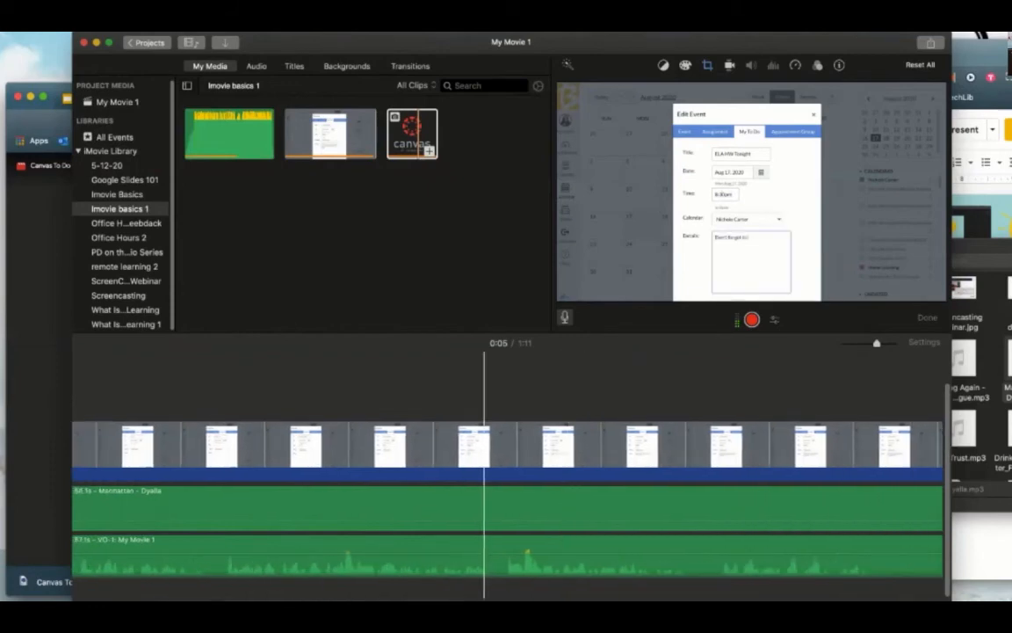
scroll(615, 475, "right", 1)
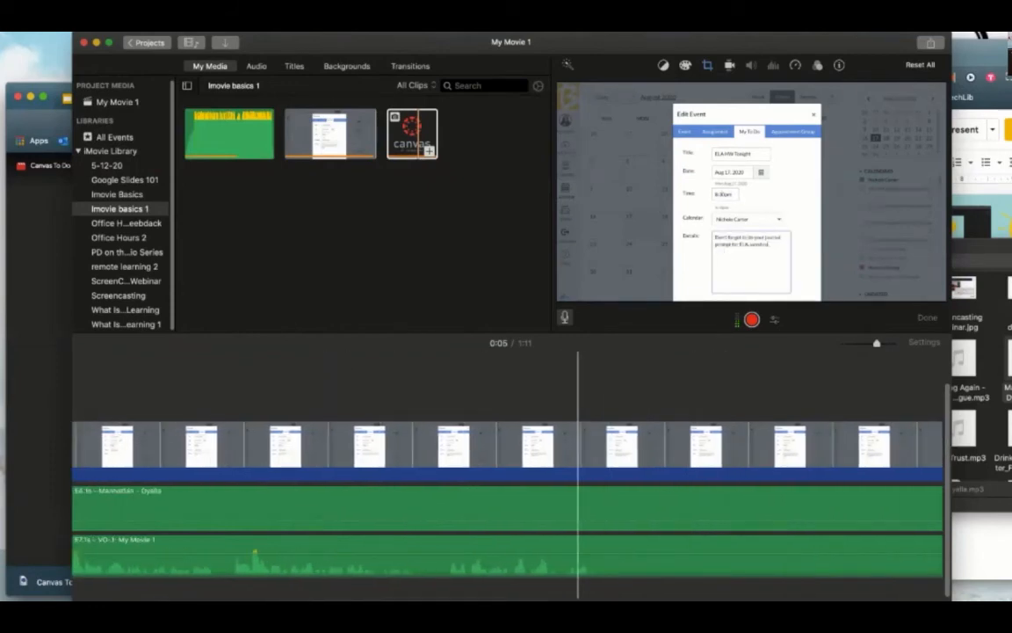
scroll(817, 474, "right", 4)
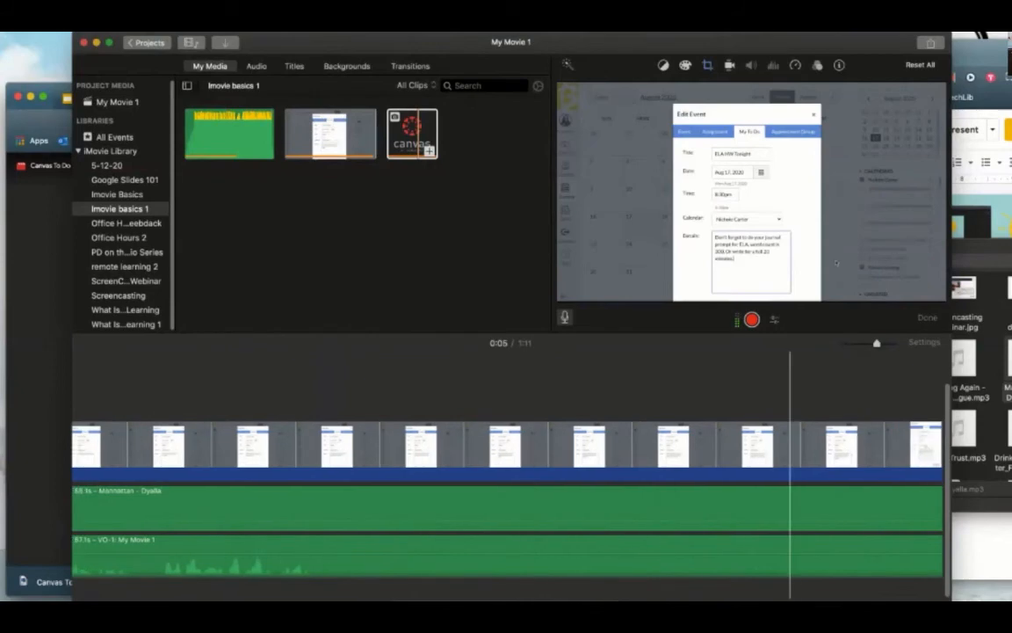
scroll(768, 475, "right", 3)
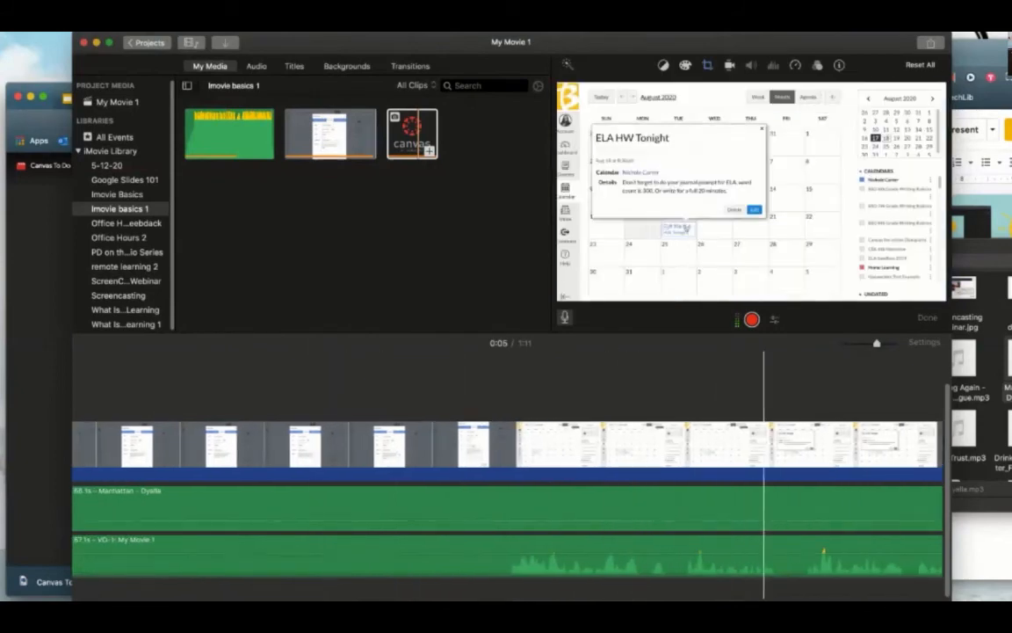
- Split the voiceover at both ends of its long silent stretch and delete the silent section of about 15 s
left_click(503, 553)
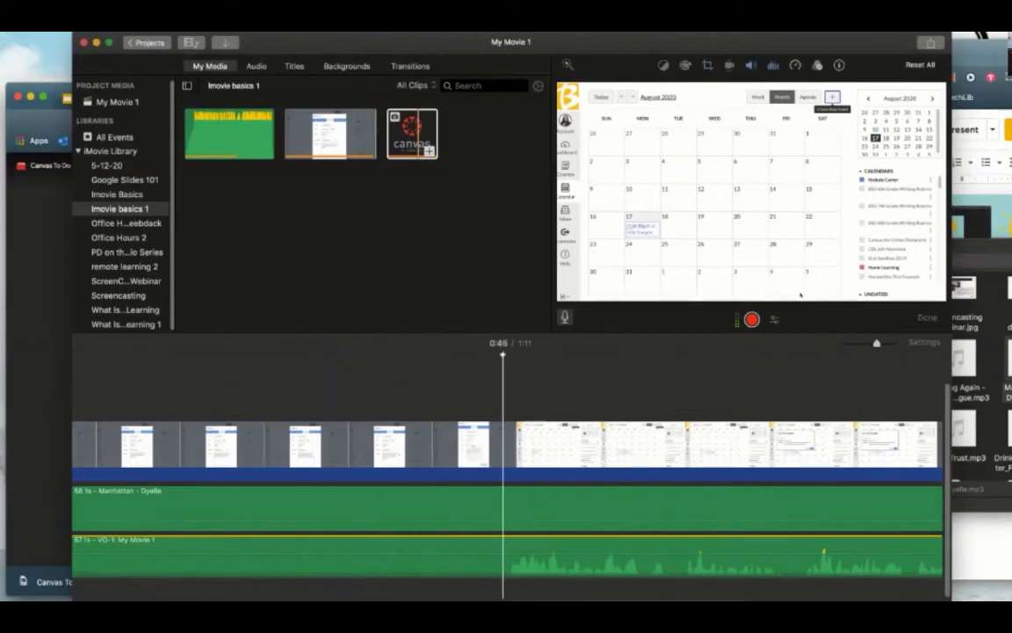
scroll(504, 499, "left", 1)
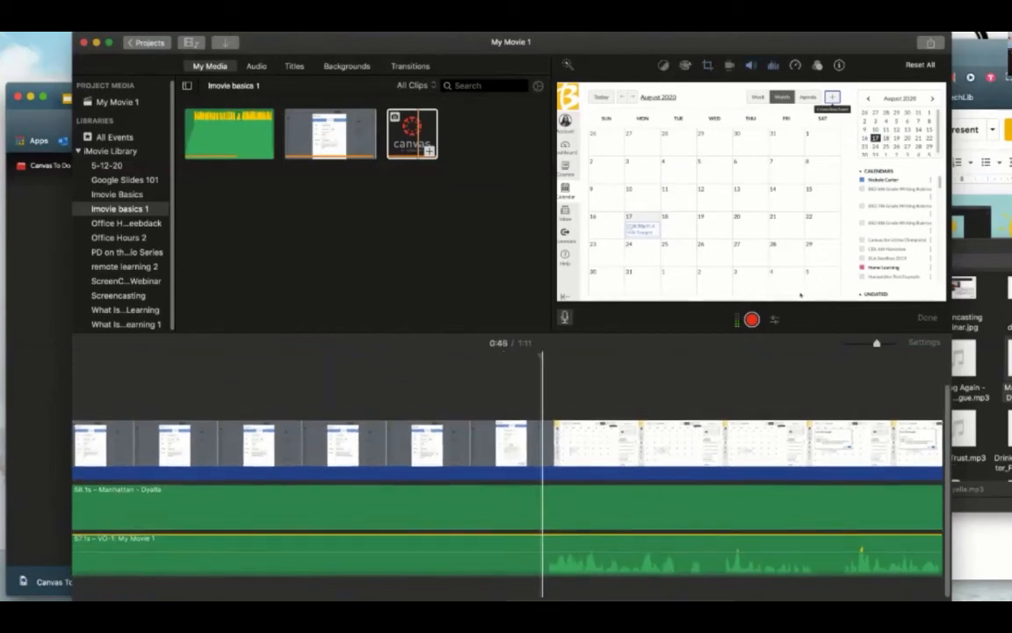
key("super+b")
scroll(463, 498, "left", 10)
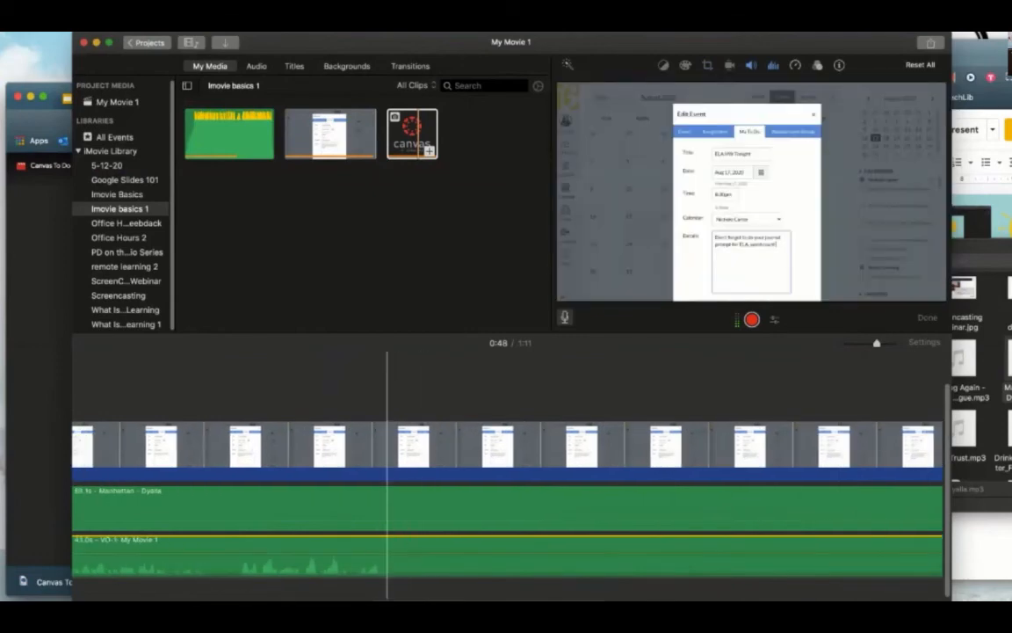
key("super+b")
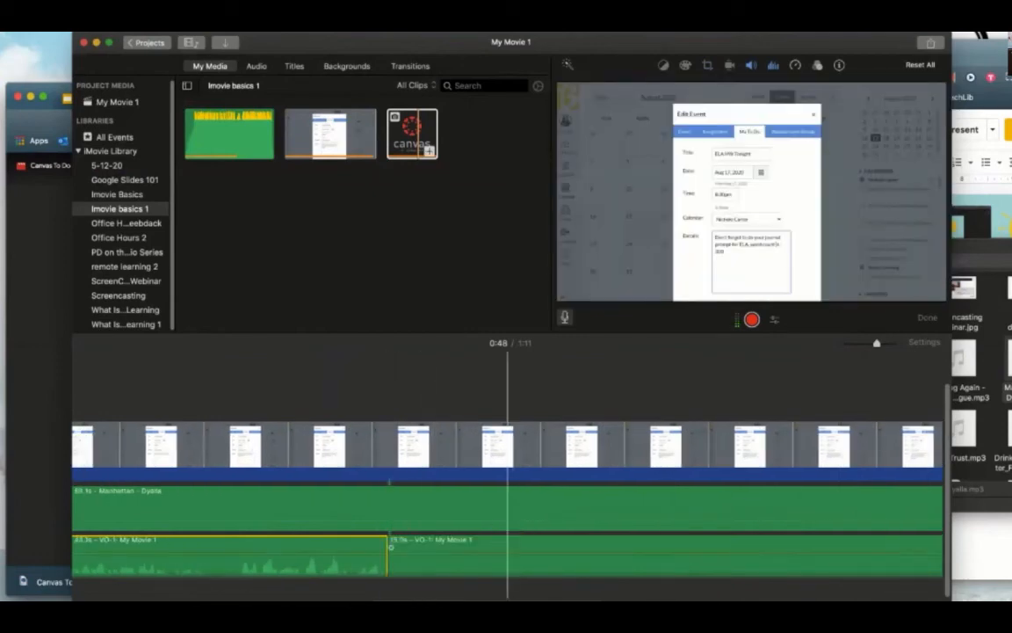
left_click(510, 555)
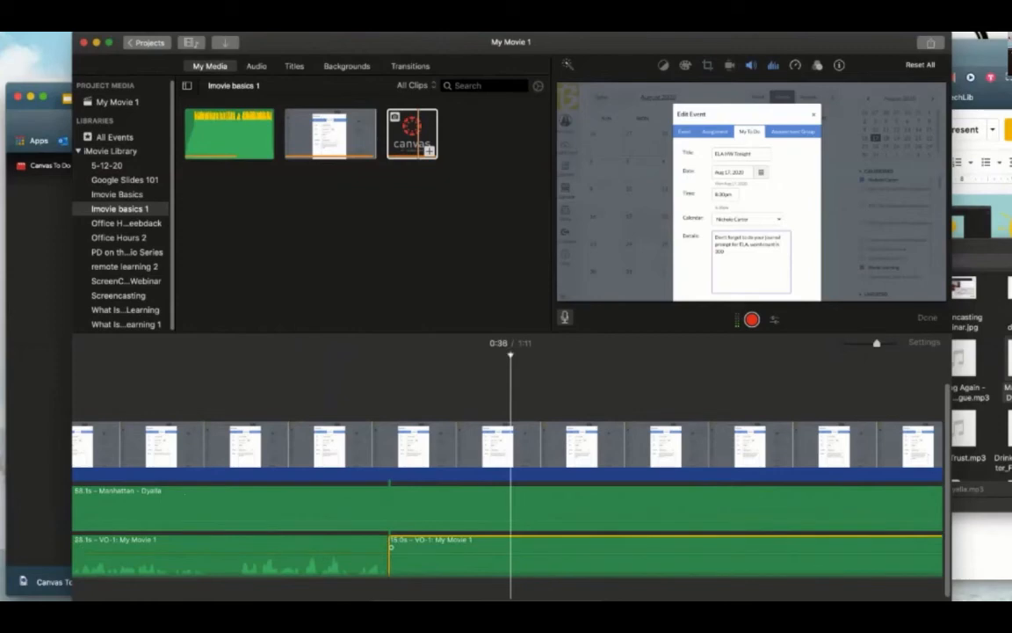
key("Delete")
- Raise the volume of the first voiceover section and play the movie from the opening to check the sound
scroll(462, 501, "left", 10)
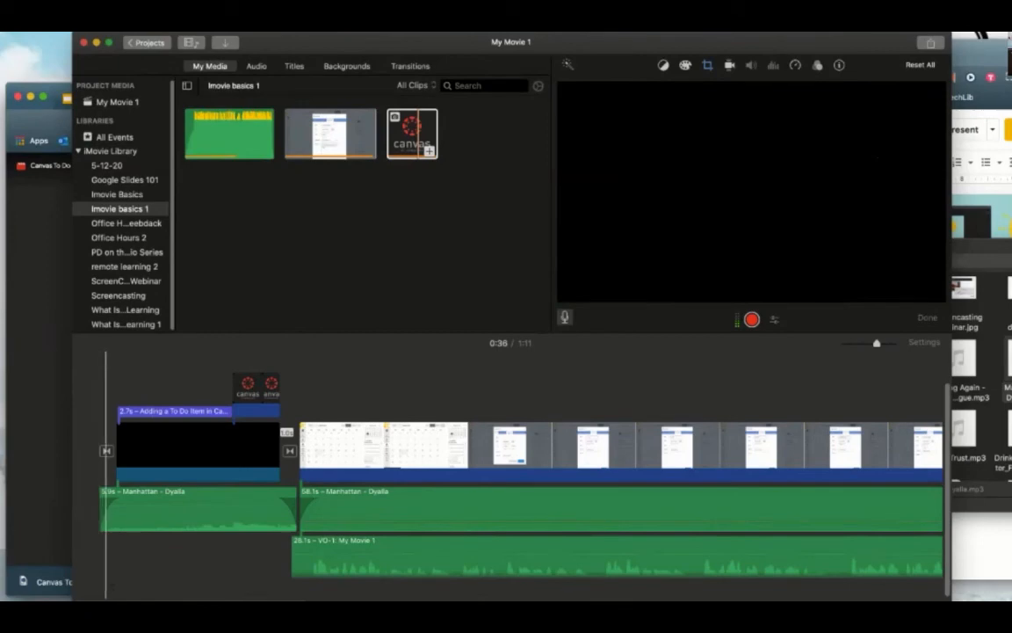
key("space")
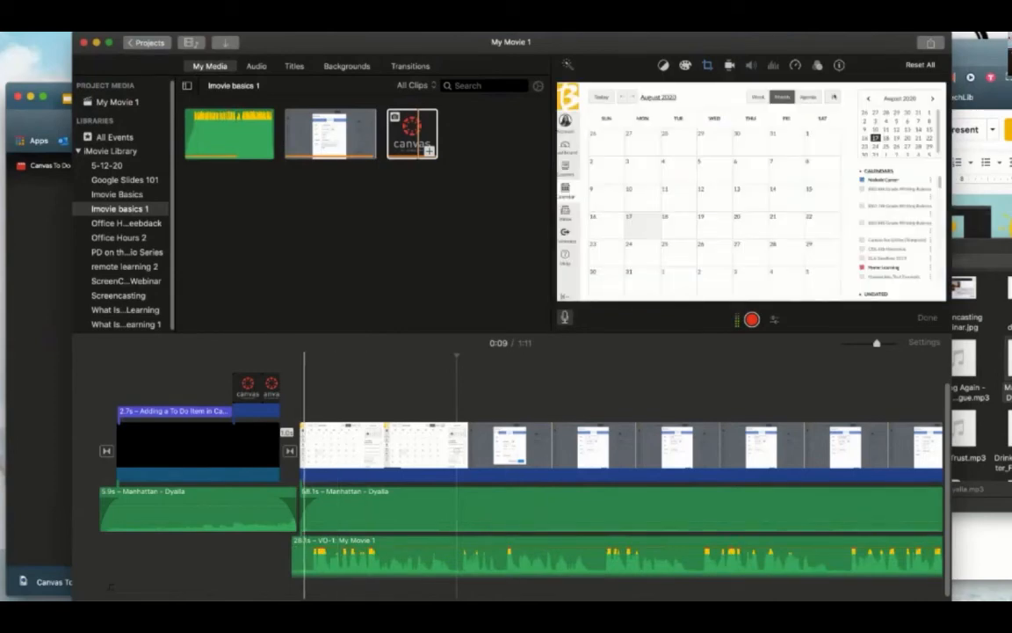
left_click(293, 369)
key("space")
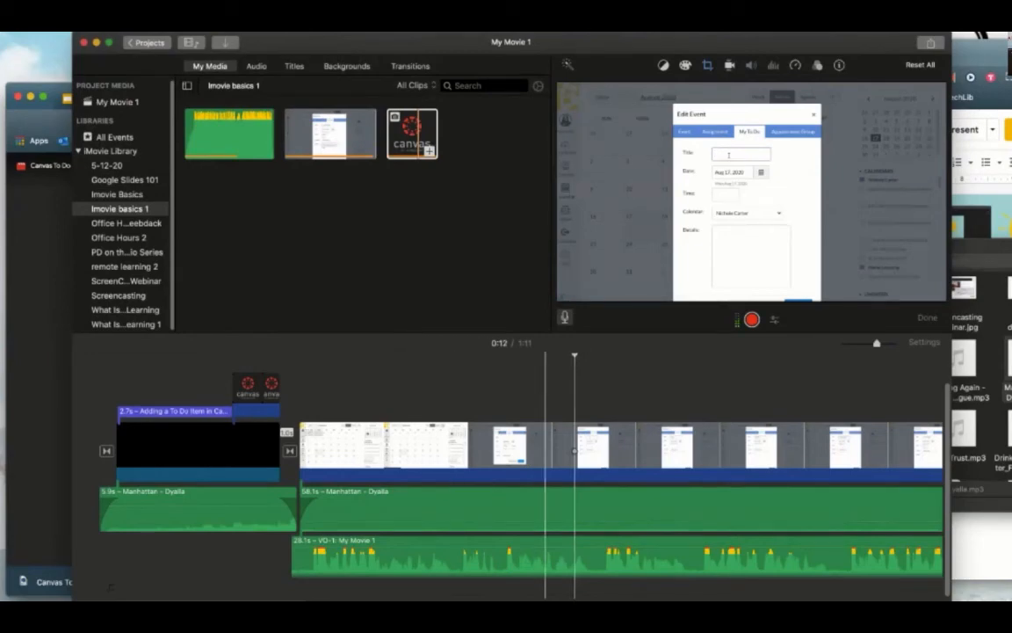
right_click(575, 430)
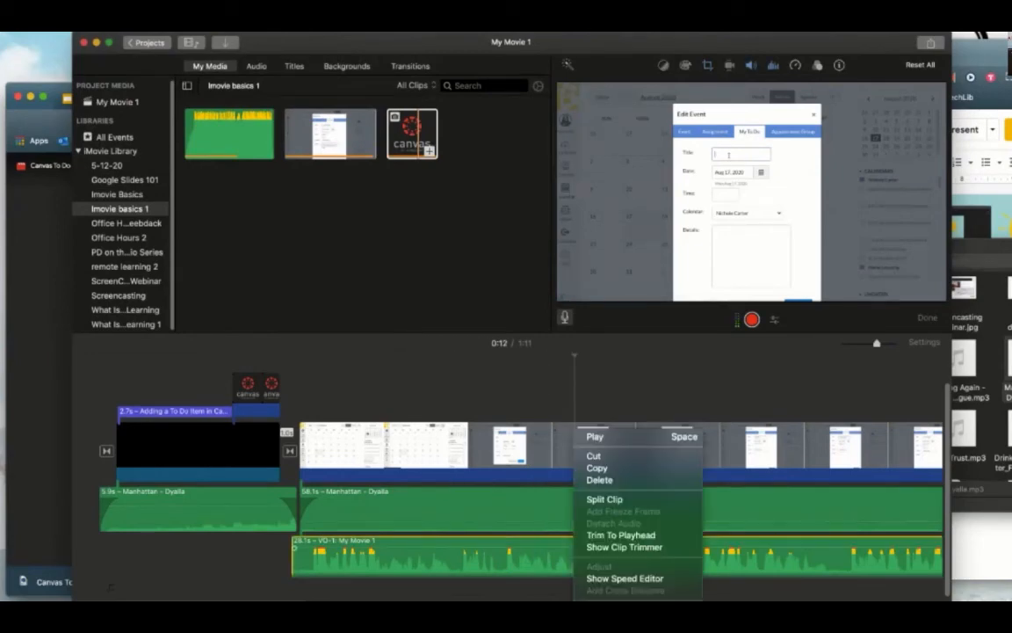
key("Escape")
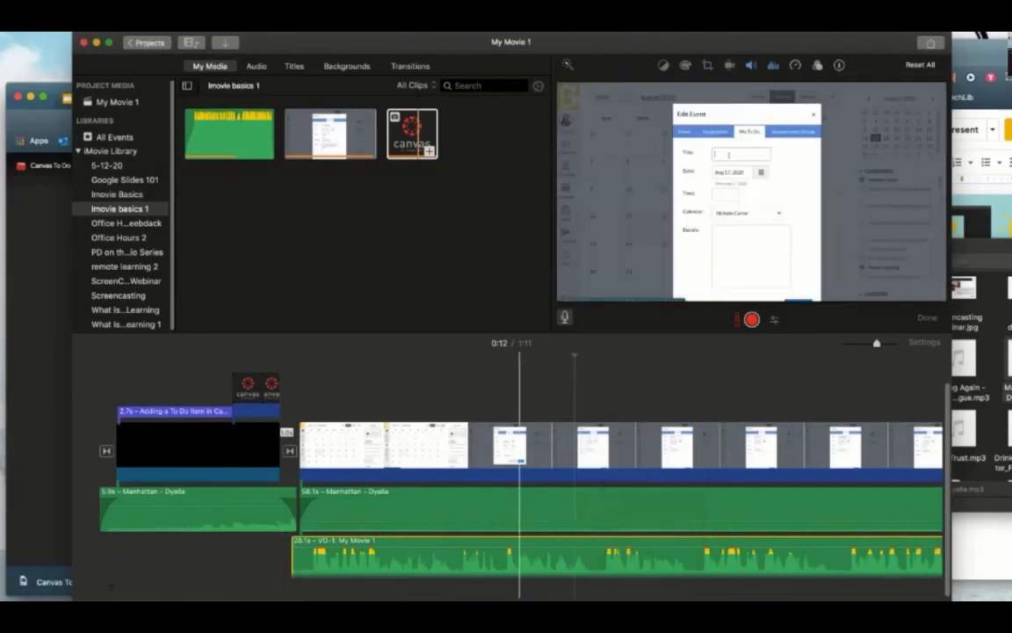
- Raise the volume of the second voiceover section, where narration resumes over the later calendar footage
scroll(519, 498, "right", 10)
scroll(455, 498, "right", 8)
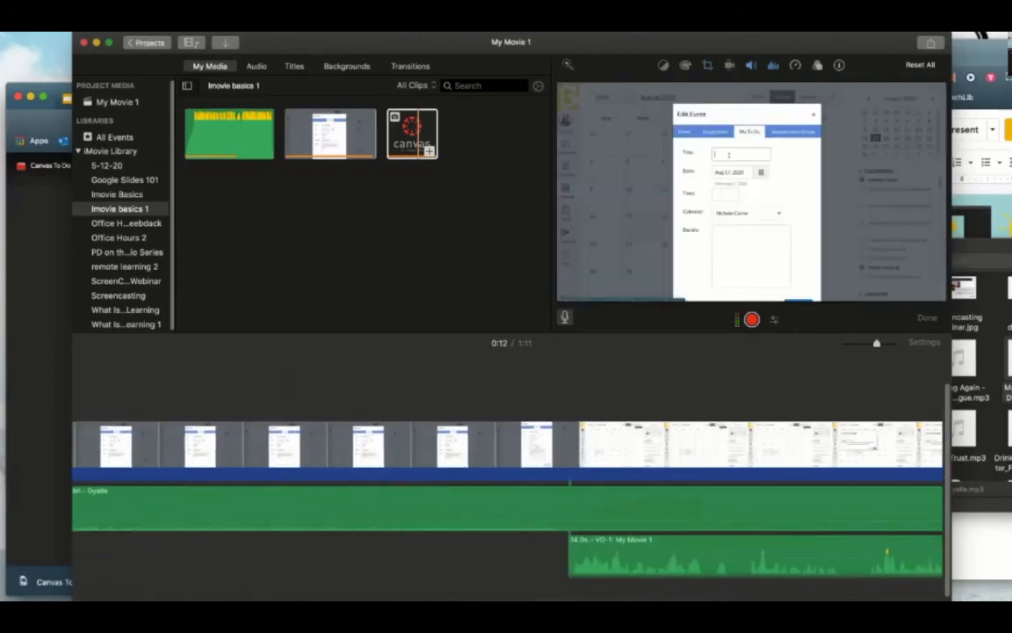
scroll(455, 498, "right", 6)
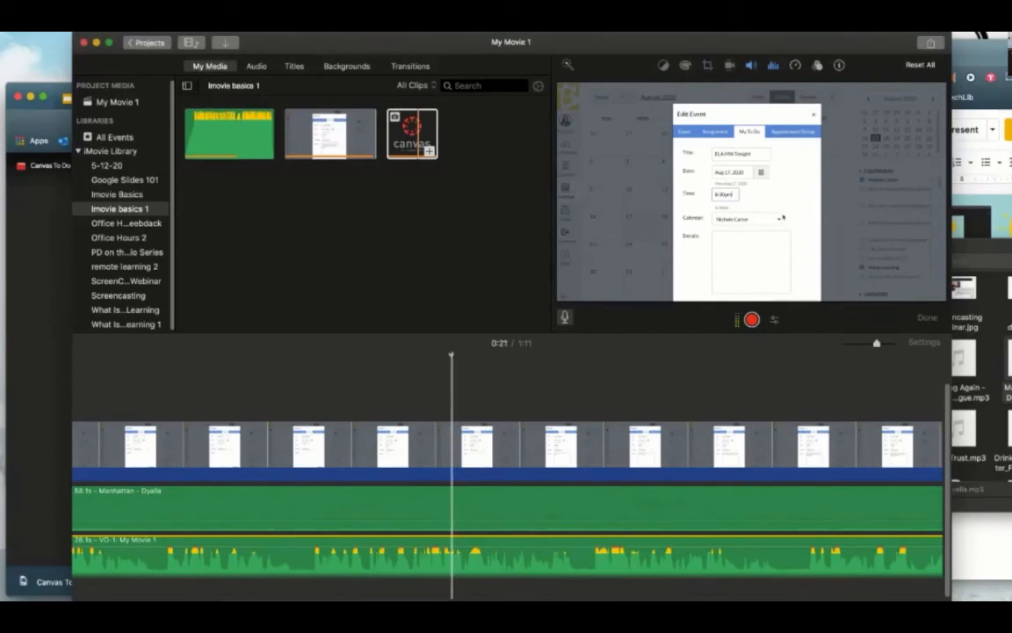
scroll(451, 498, "right", 8)
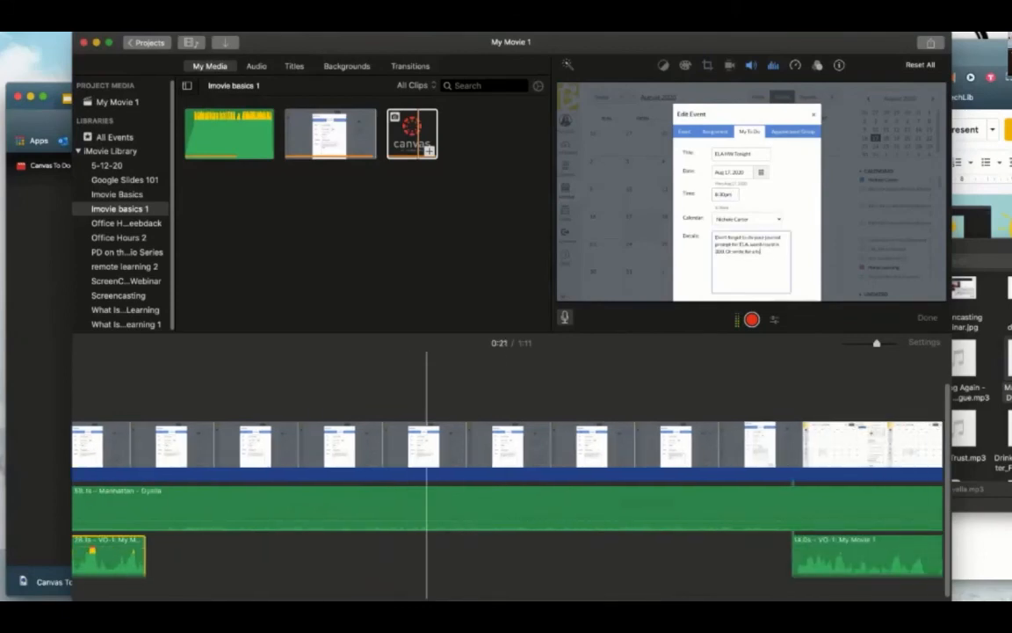
left_click(876, 554)
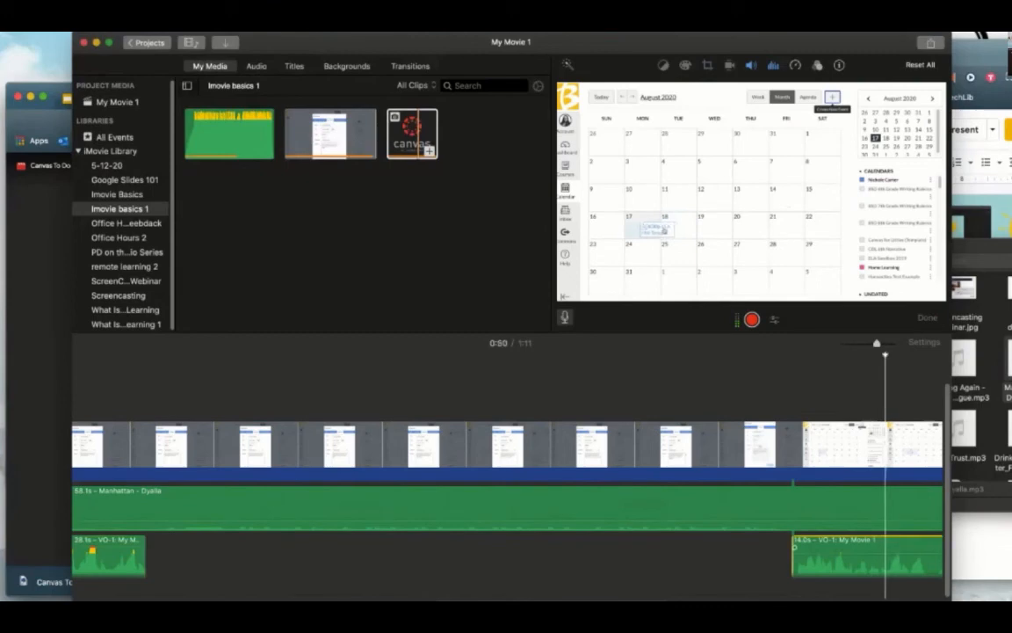
left_click_drag(869, 553, 869, 552)
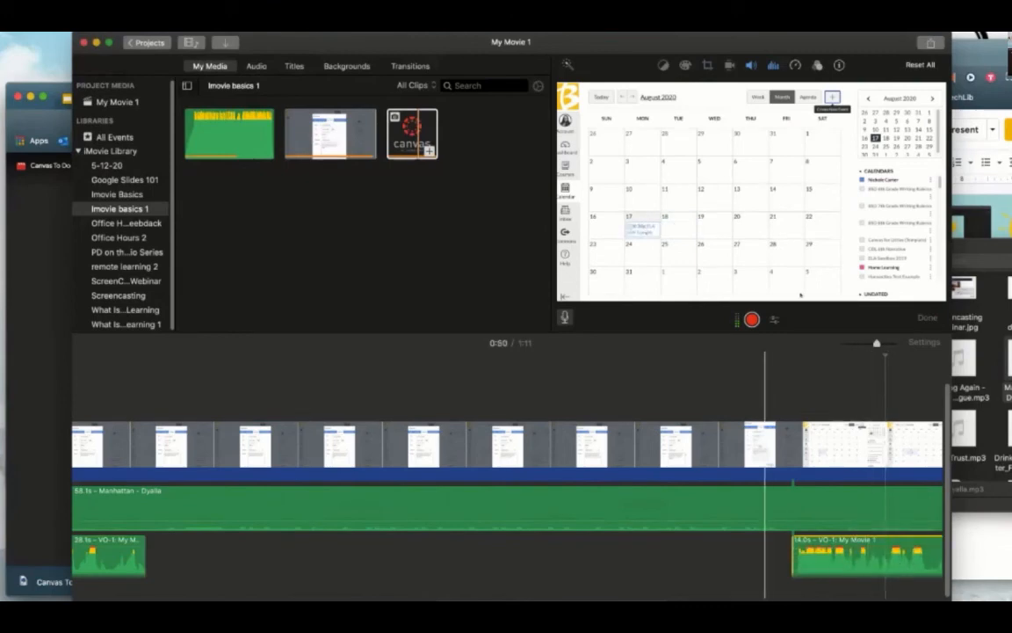
- Fade out the end of the second voiceover section and extend the calendar video's background music to meet the outro music
scroll(688, 492, "right", 10)
scroll(564, 492, "right", 5)
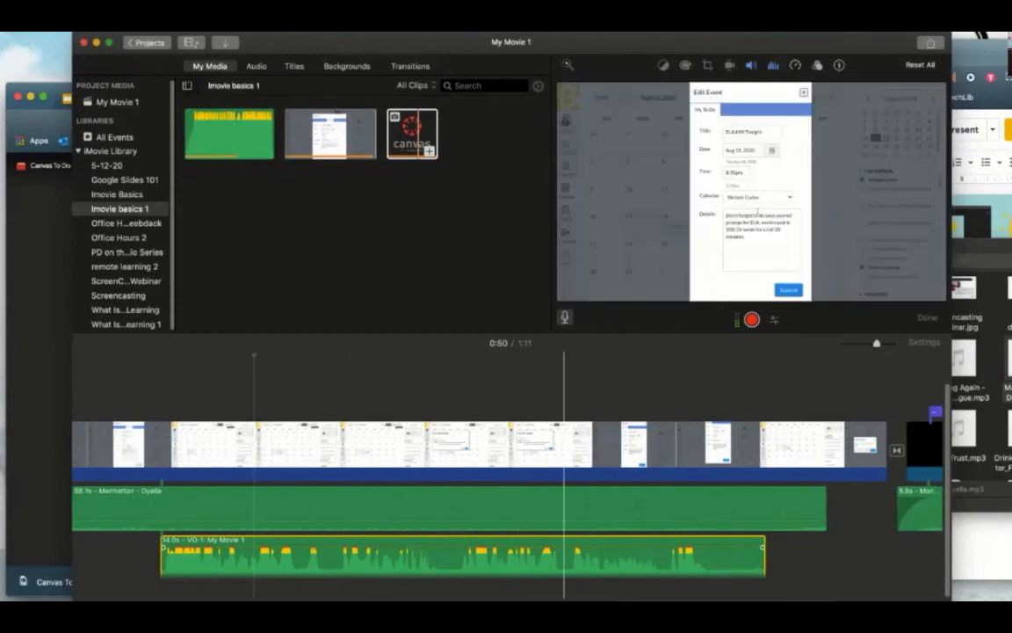
scroll(563, 492, "right", 5)
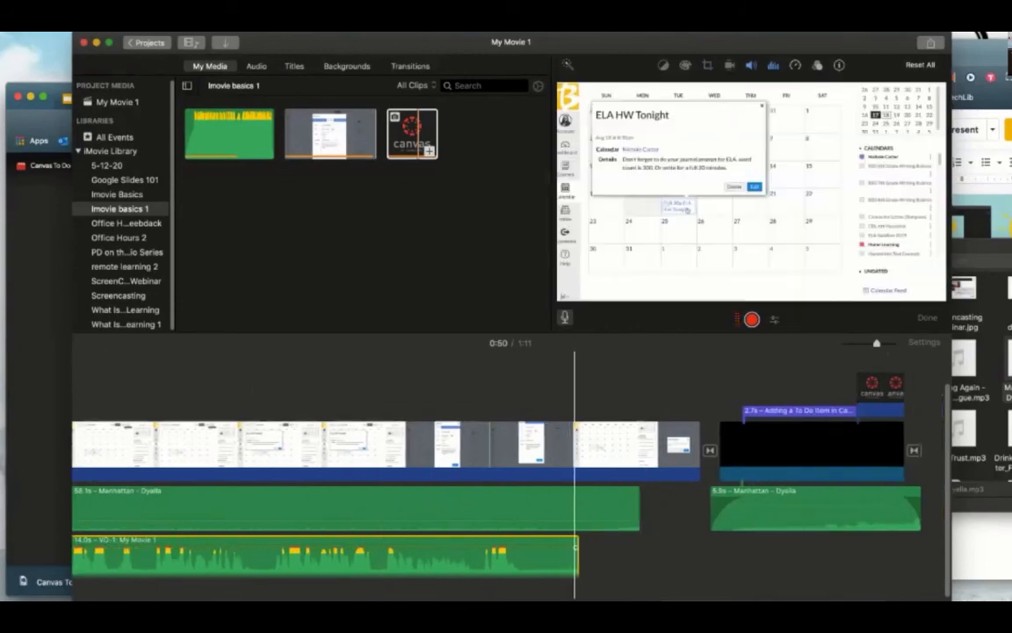
left_click_drag(576, 546, 569, 548)
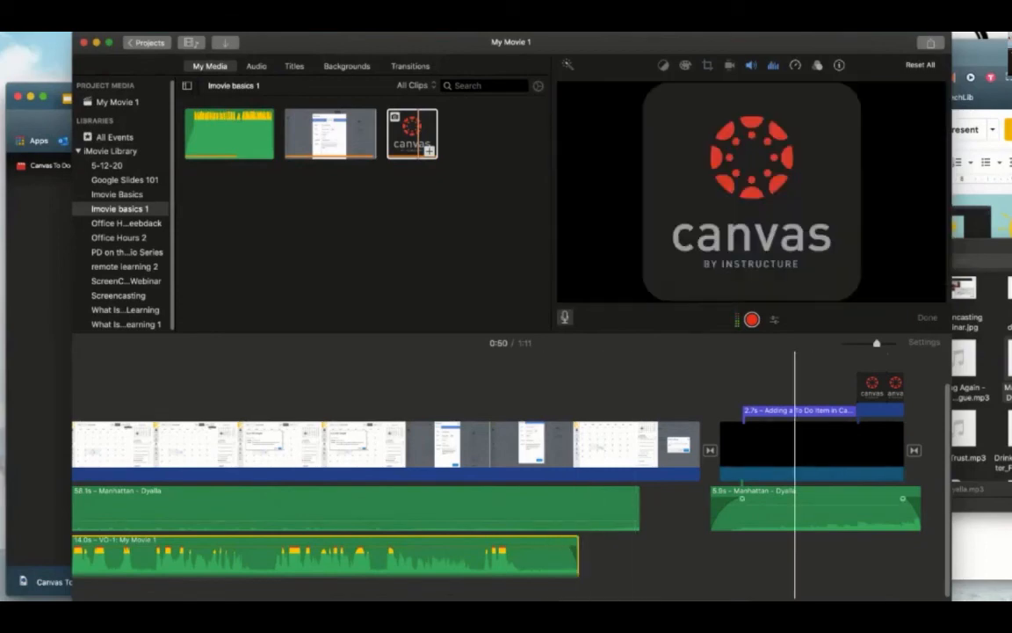
left_click(609, 505)
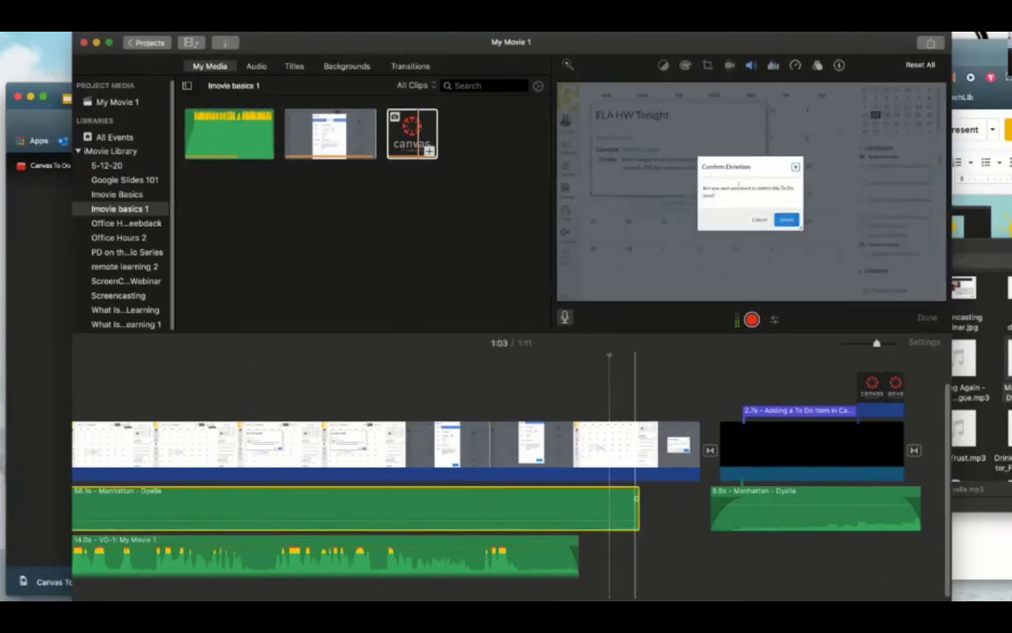
left_click_drag(640, 501, 706, 498)
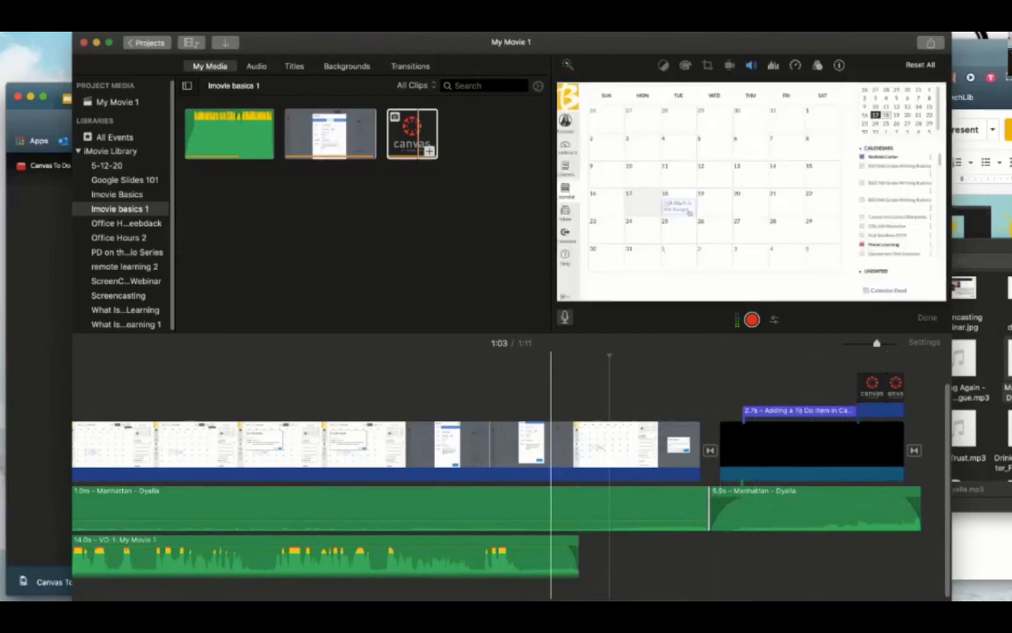
- Play the movie from its beginning and review the edited audio along the timeline toward the outro
key("super+z")
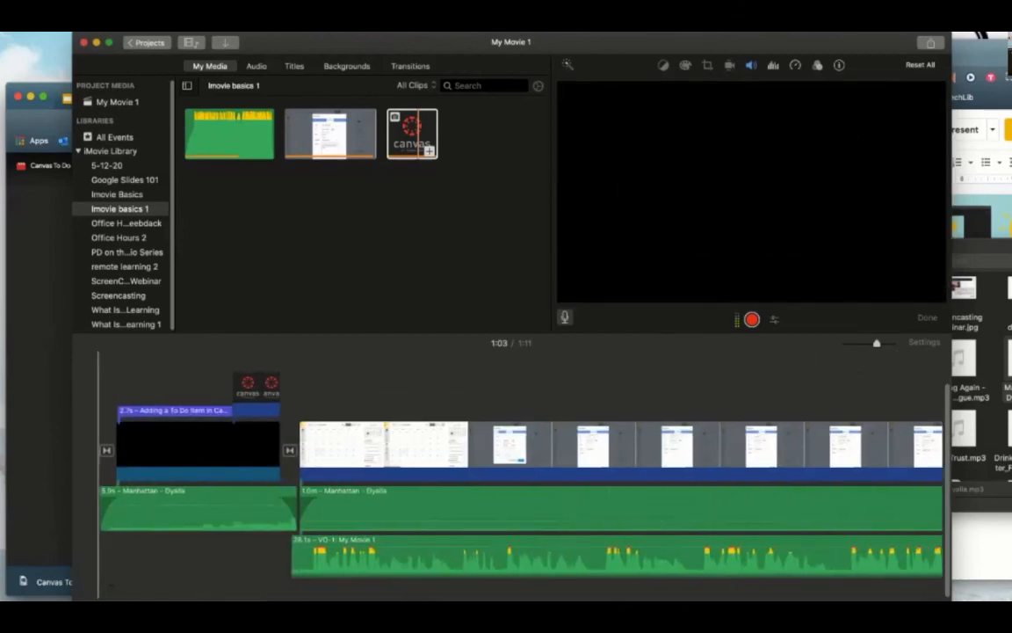
key("space")
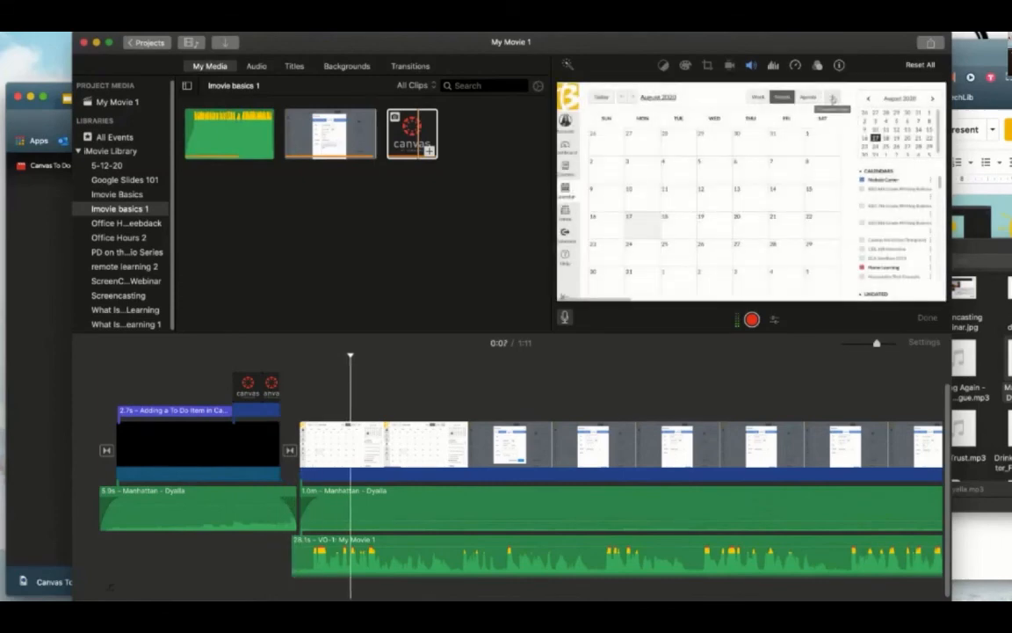
key("space")
scroll(510, 475, "right", 5)
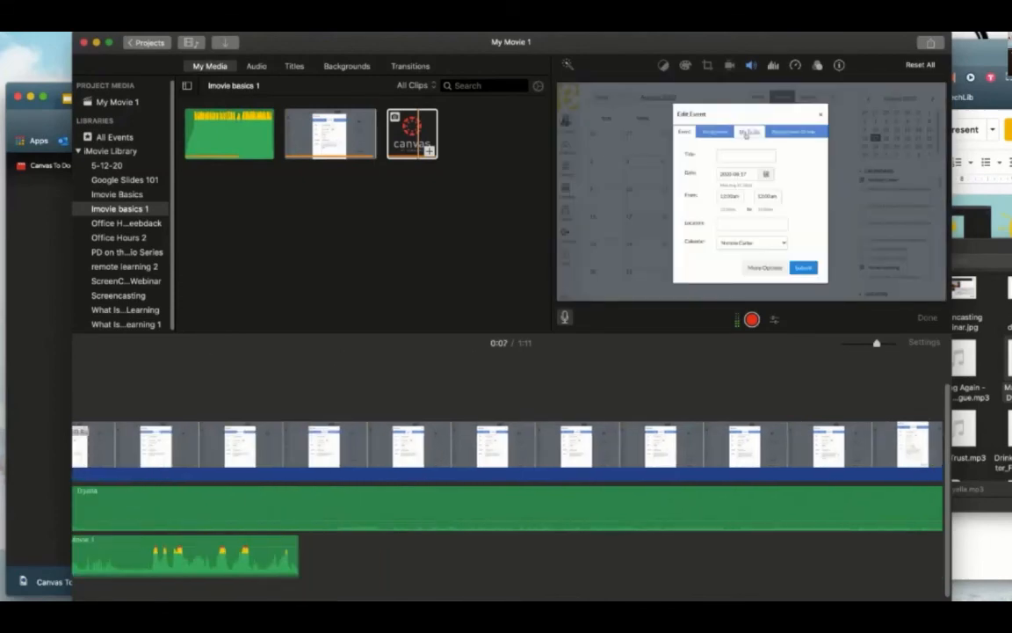
scroll(576, 474, "right", 3)
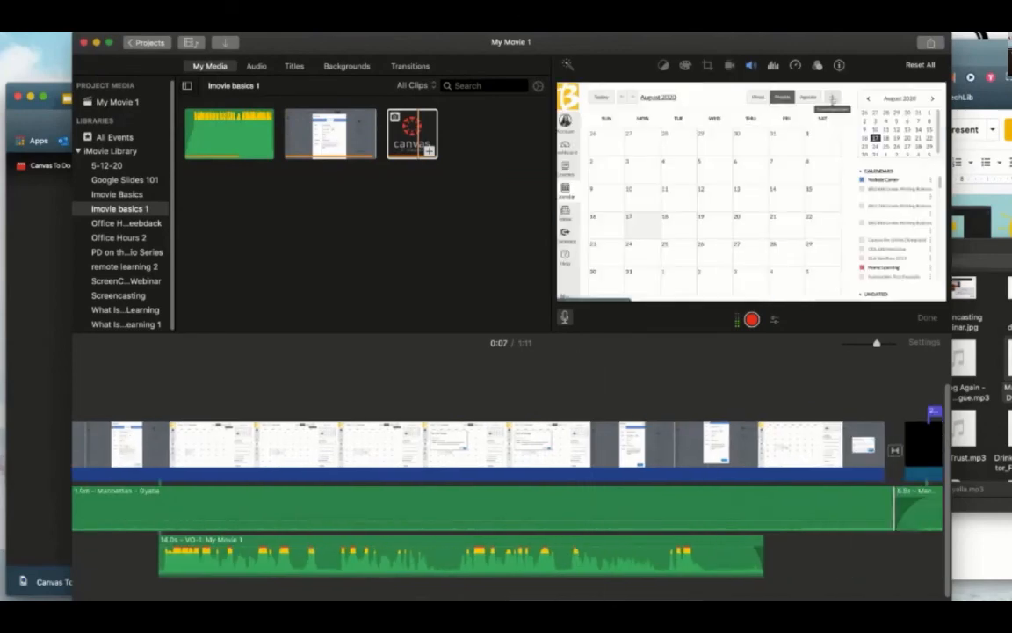
- Switch to Chrome, advance the presentation to the Live Demo topic list, and return to iMovie
key("super+Tab")
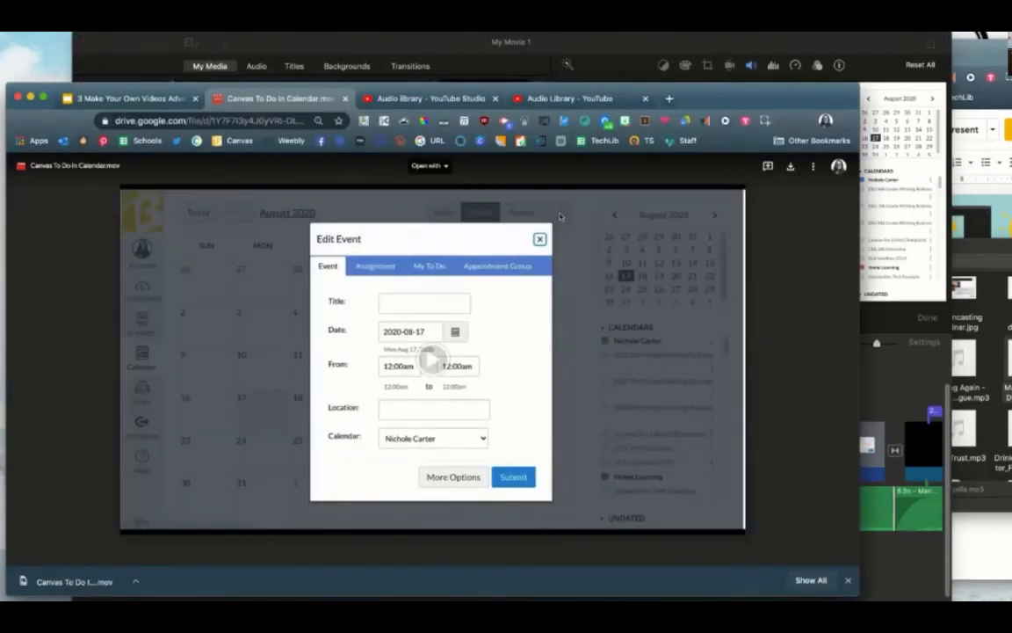
key("ctrl+shift+Tab")
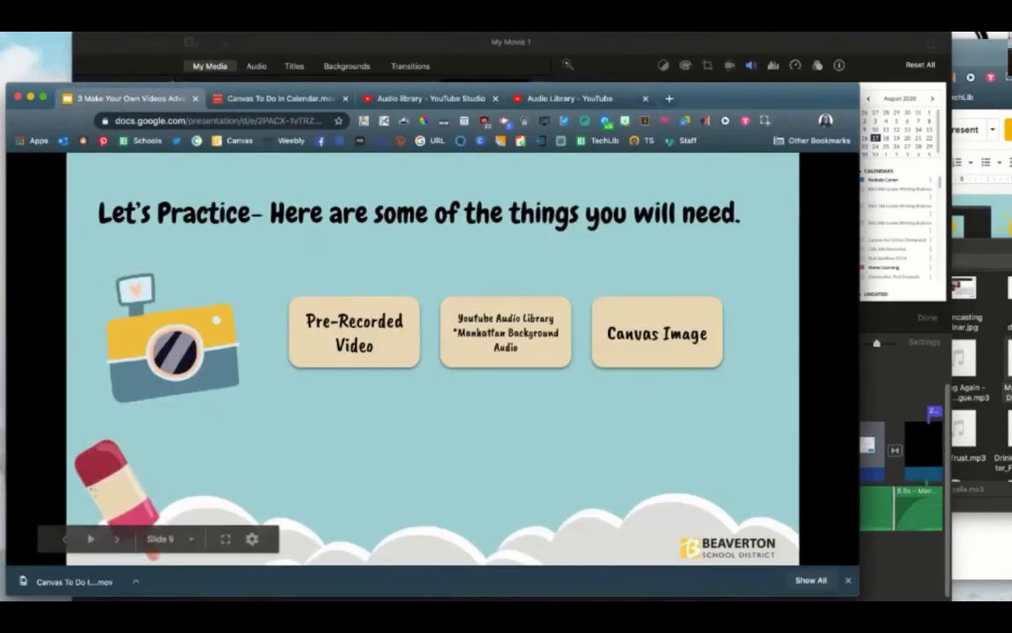
key("Right")
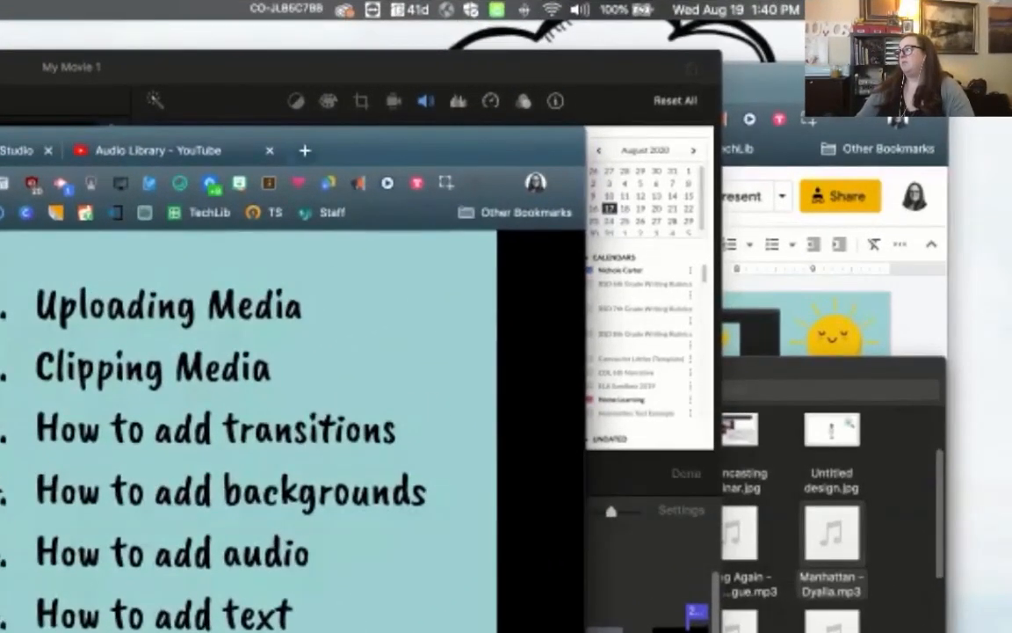
key("super+Tab")
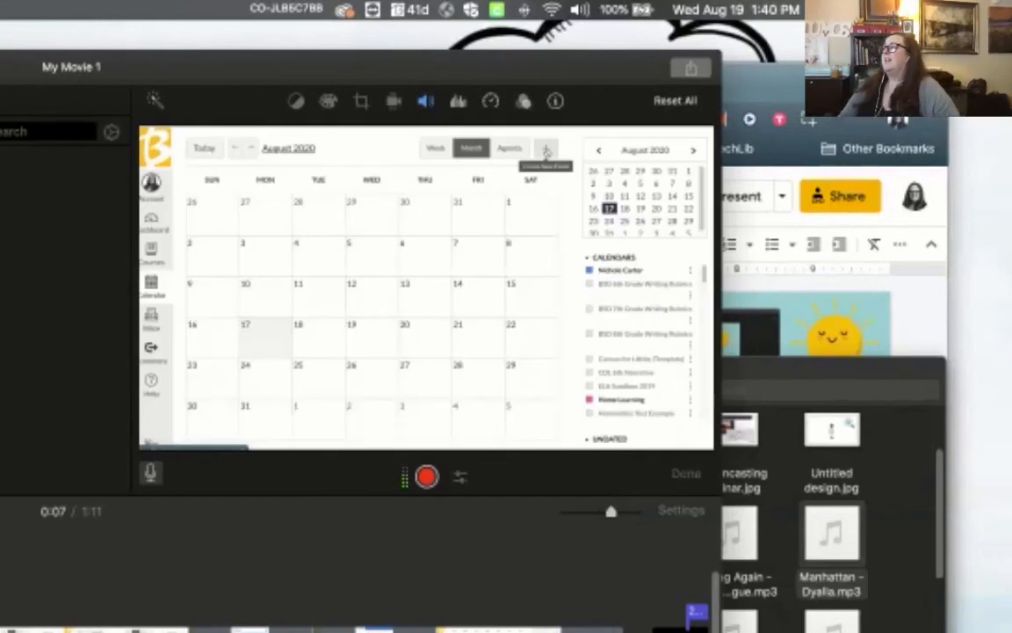
- Export the movie as a file named To Do in Canvas, saved in the Movies folder
left_click(690, 68)
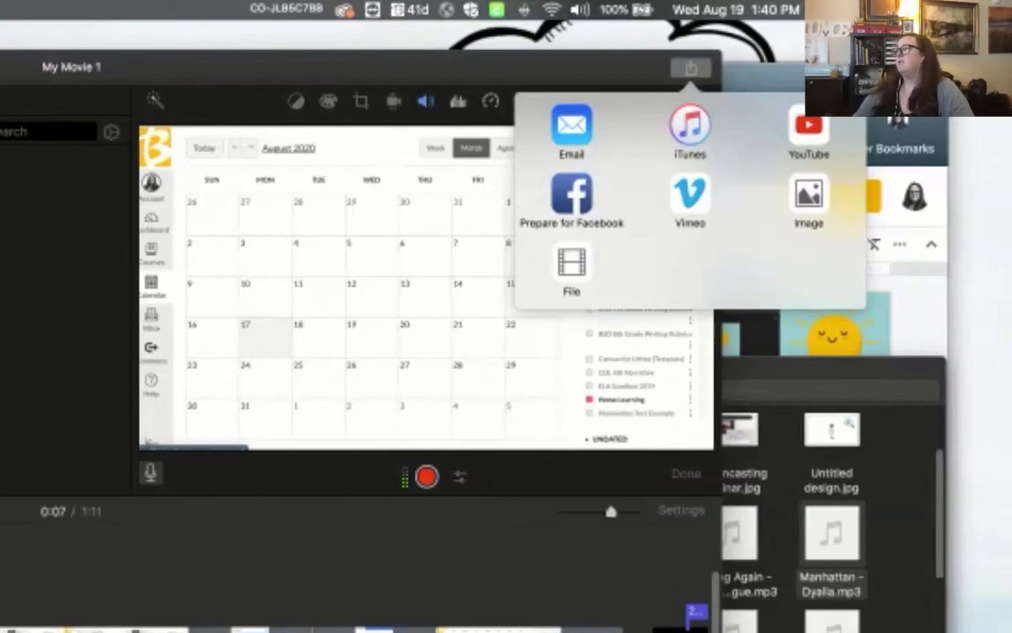
left_click(571, 264)
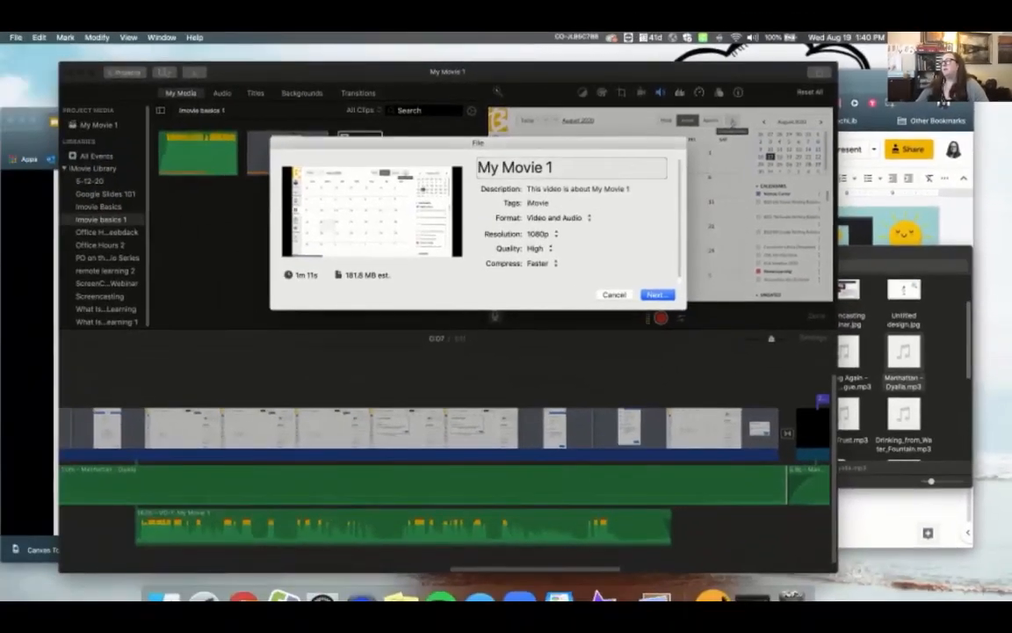
type("To O")
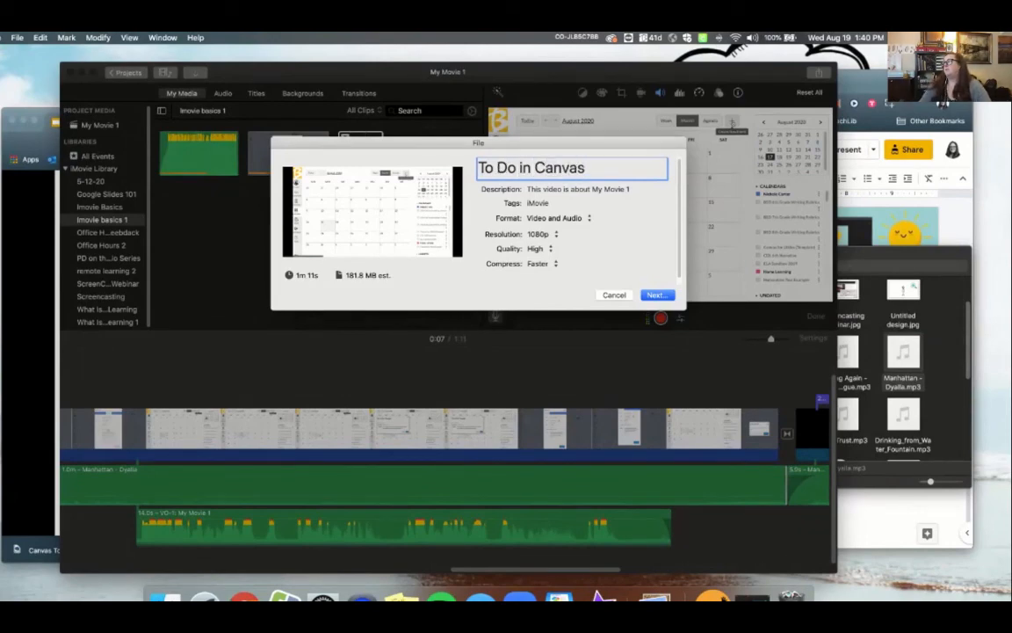
scroll(572, 215, "down", 1)
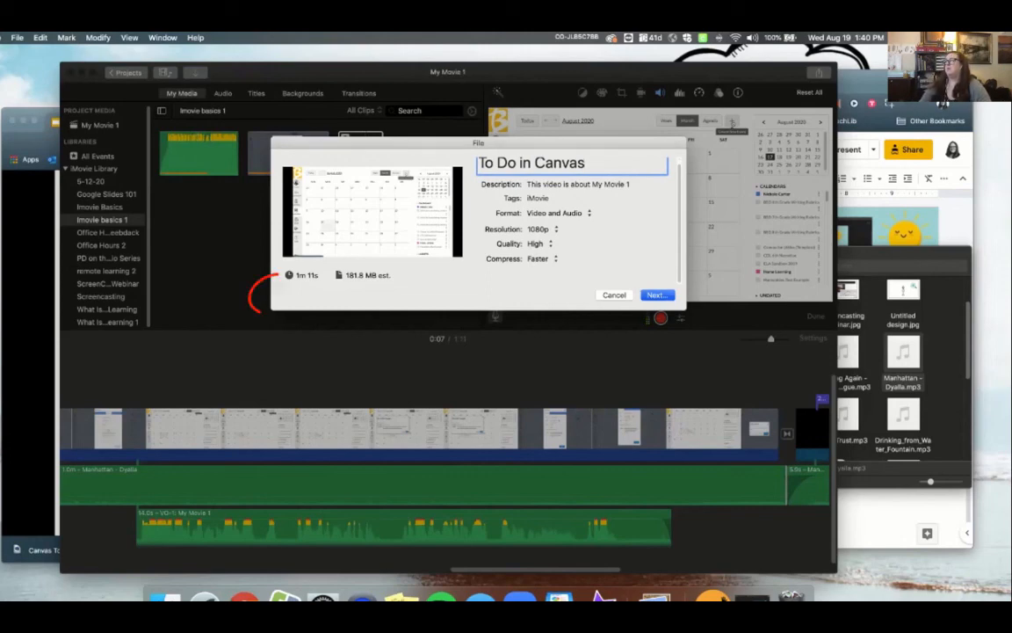
key("Return")
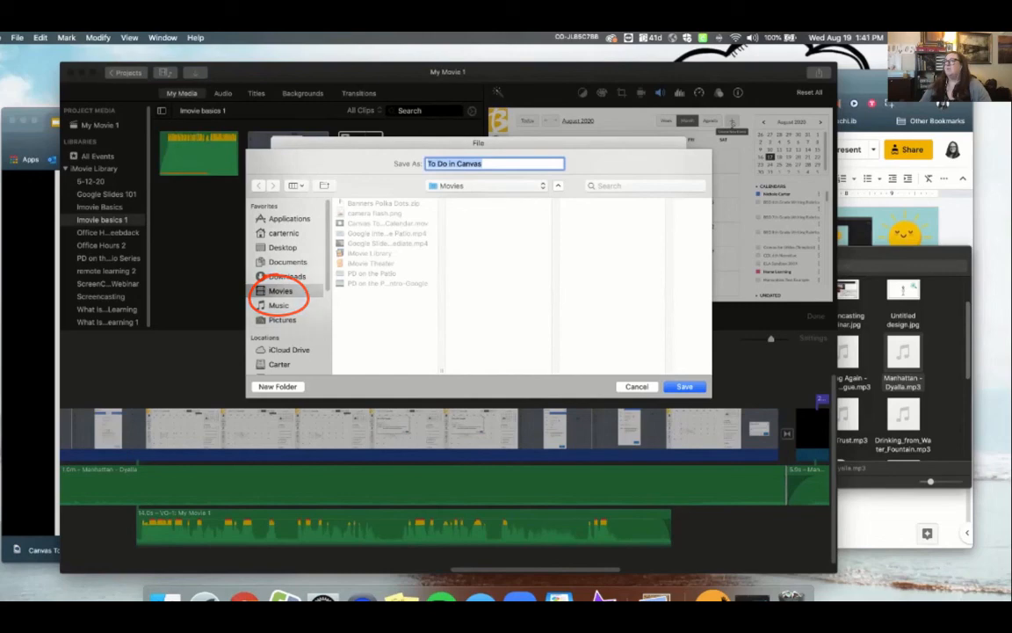
key("Return")
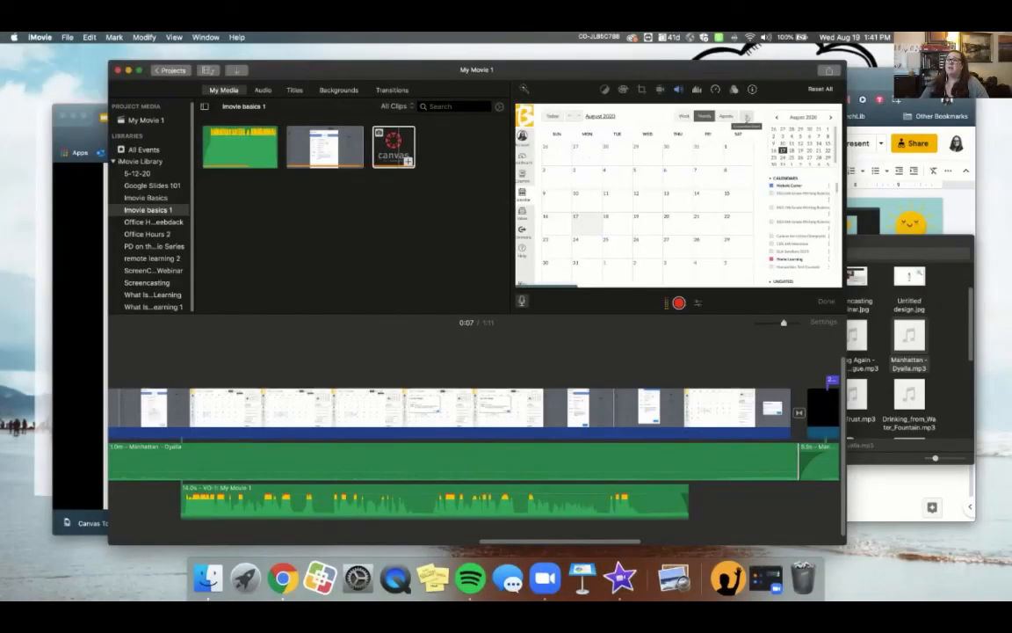
- Switch to Chrome to view the Live Demo slide on the basics of iMovie editing
key("super+Tab")
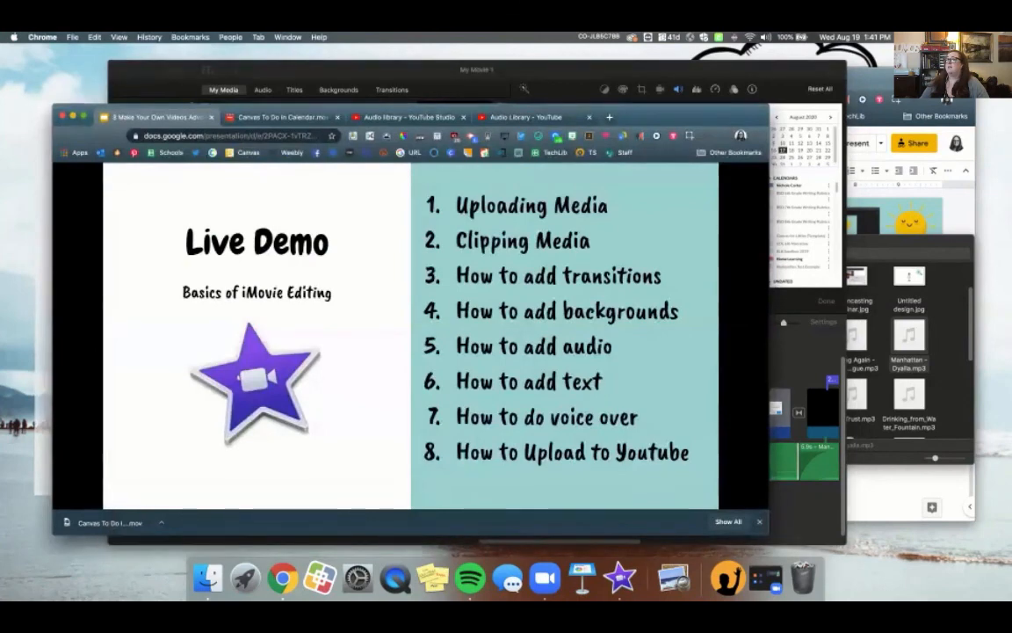
- Upload To Do in Canvas.mp4 from the Movies folder to the channel in YouTube Studio
left_click(409, 117)
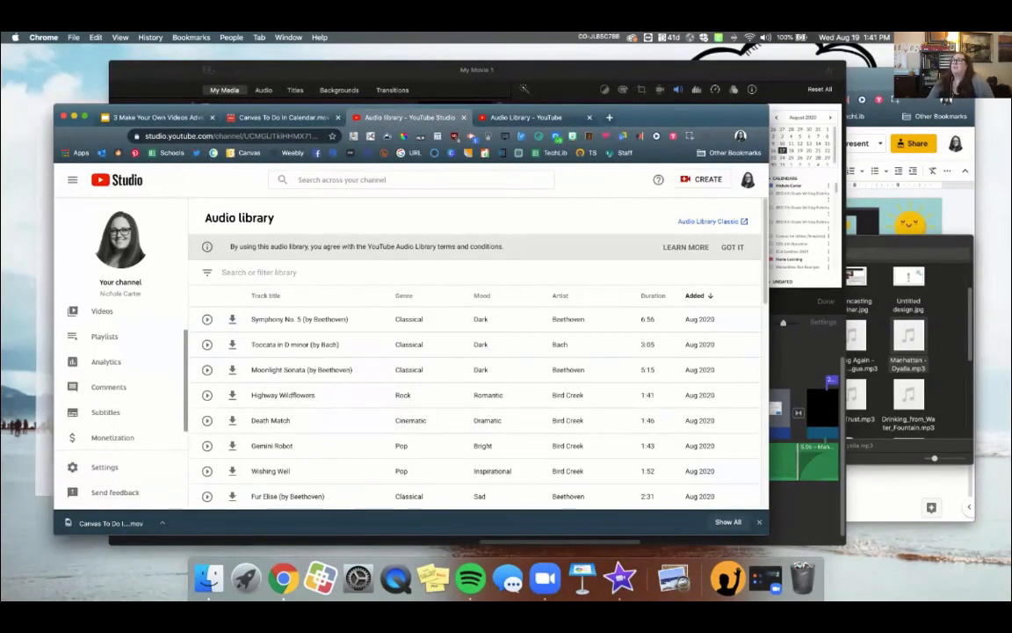
left_click(747, 180)
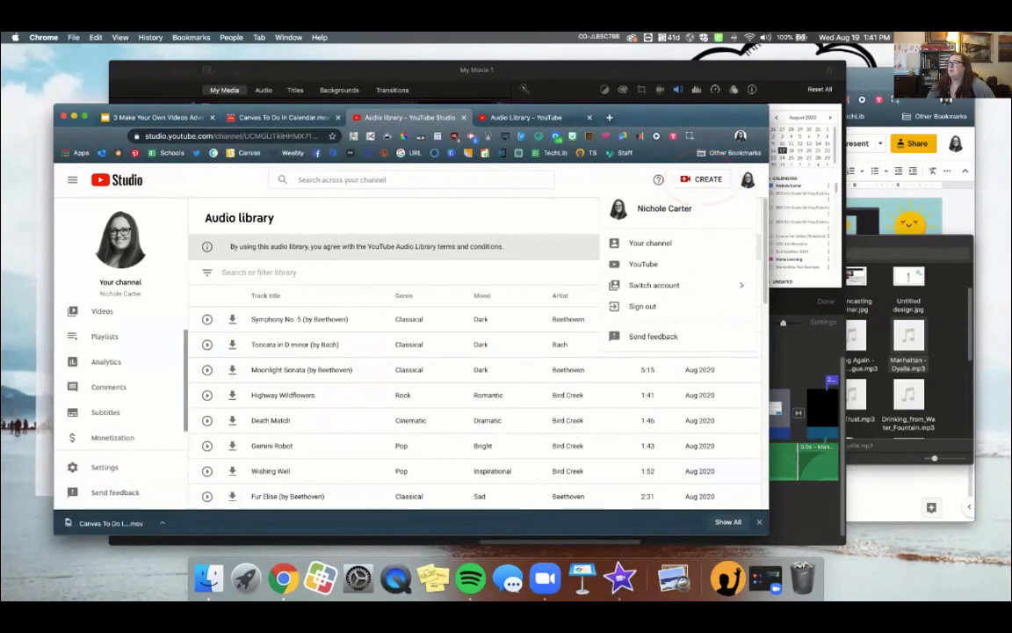
left_click(703, 179)
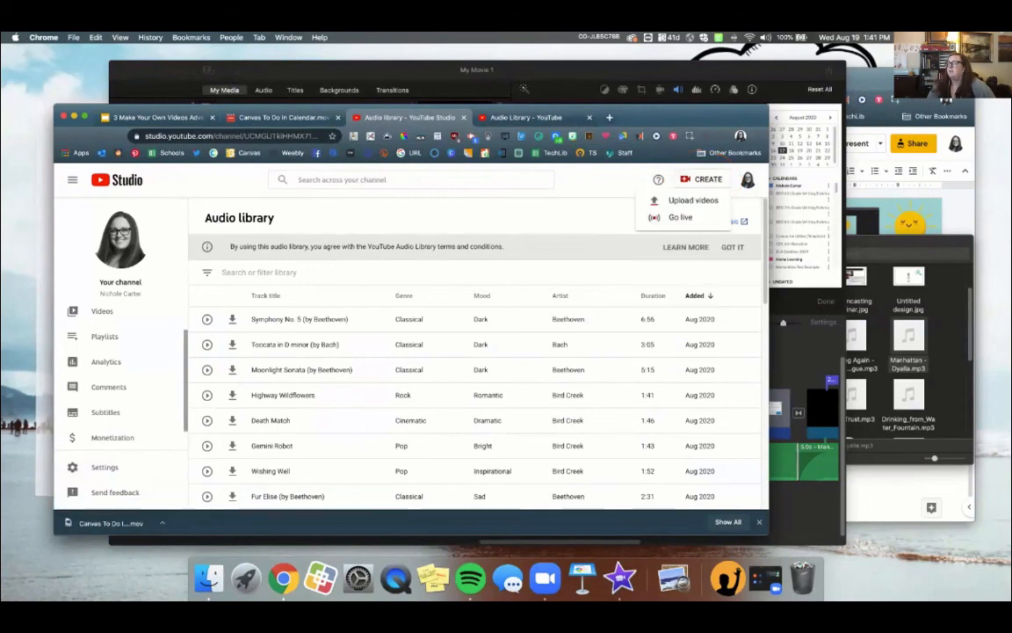
left_click(693, 201)
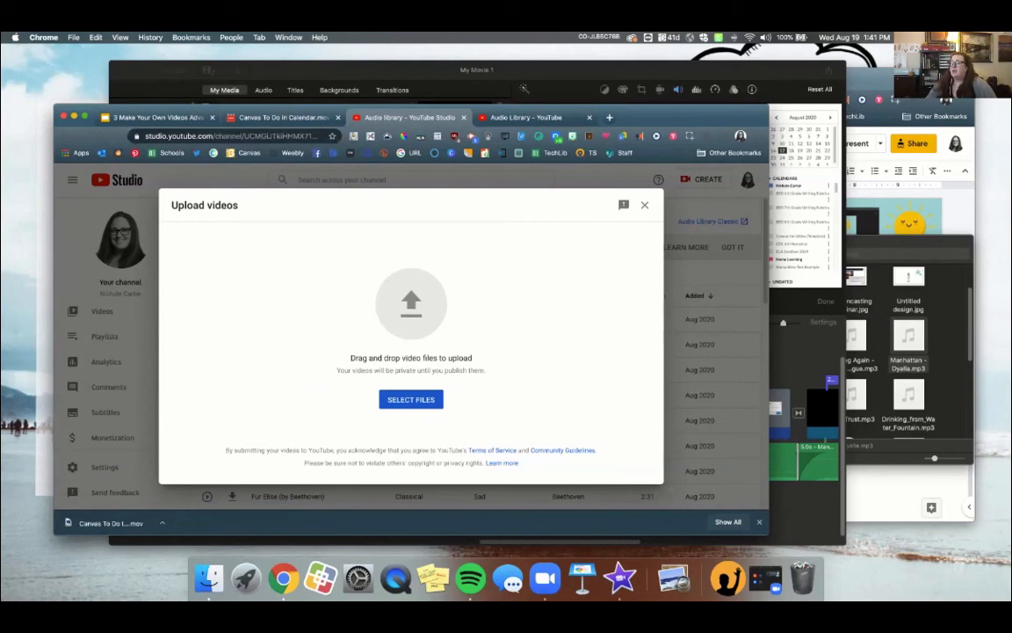
left_click(410, 399)
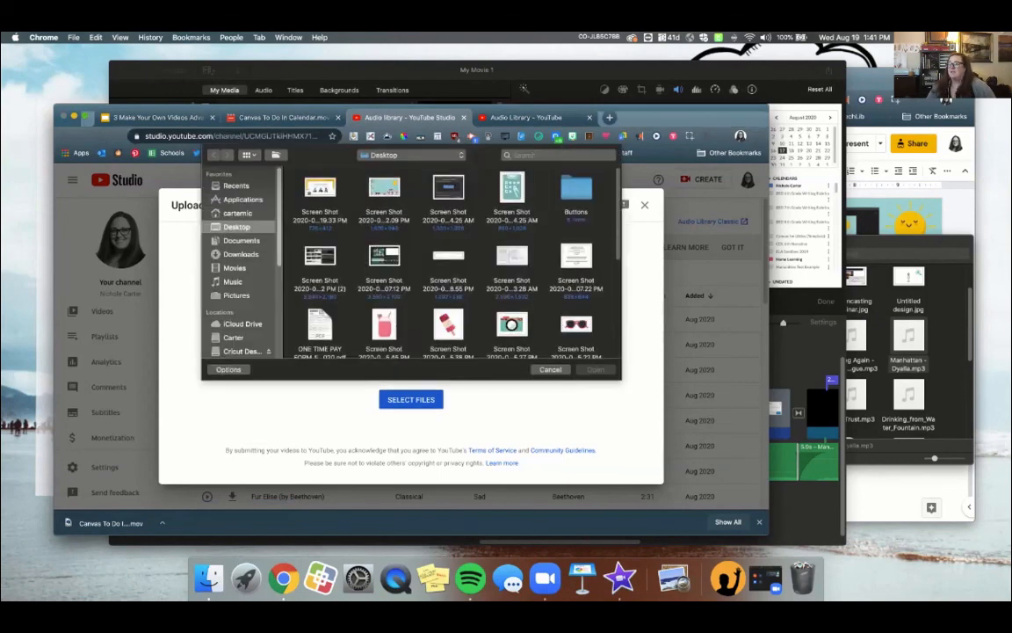
left_click(234, 268)
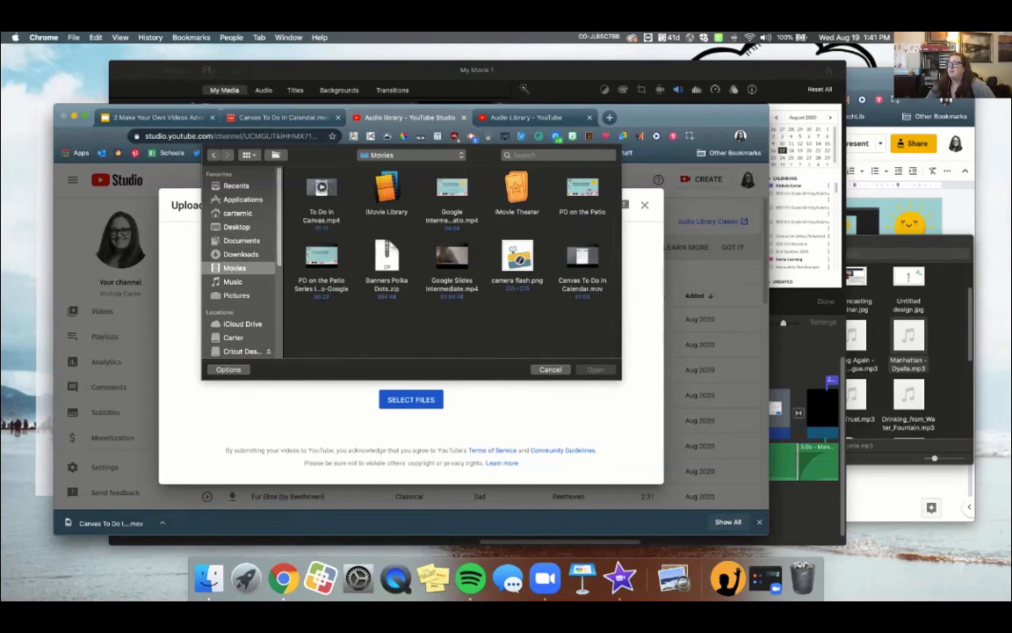
left_click(322, 189)
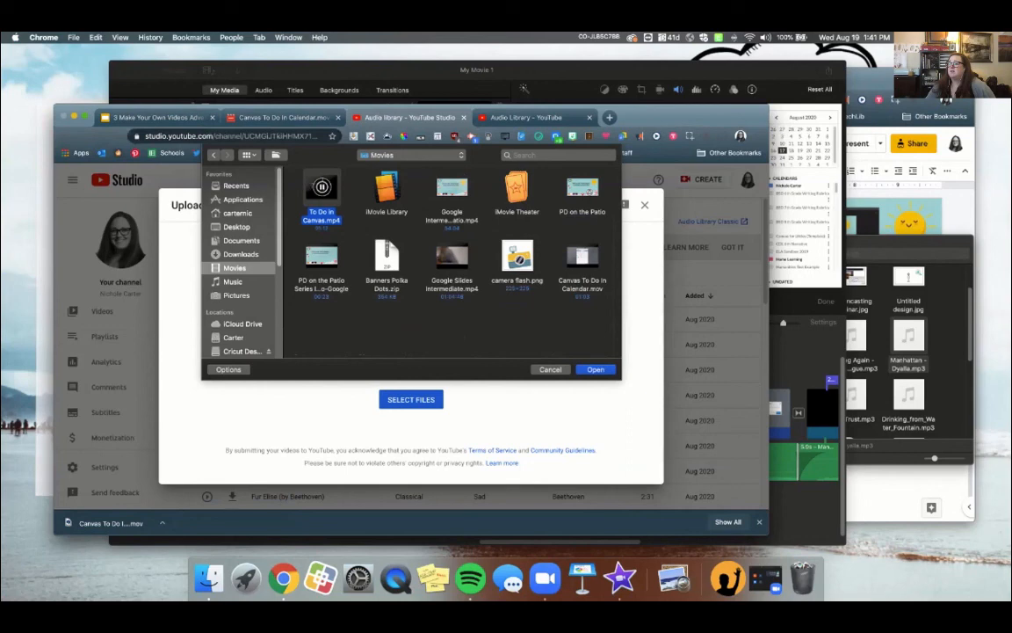
left_click(322, 187)
key("Return")
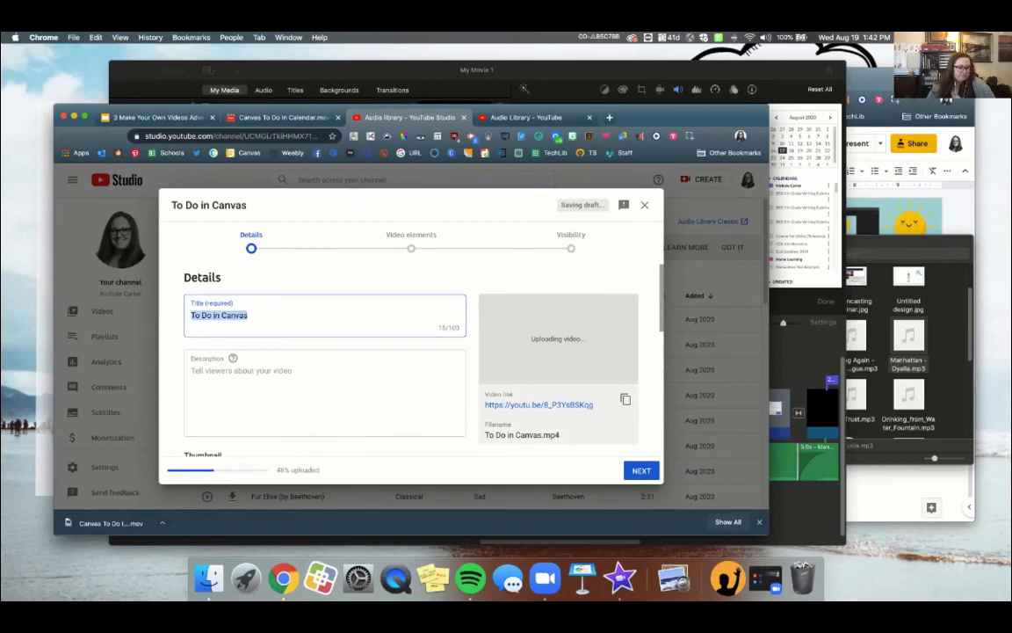
- Enter the video description "This is a tutorial for students on how to add a to do reminder in canvas"
key("Tab")
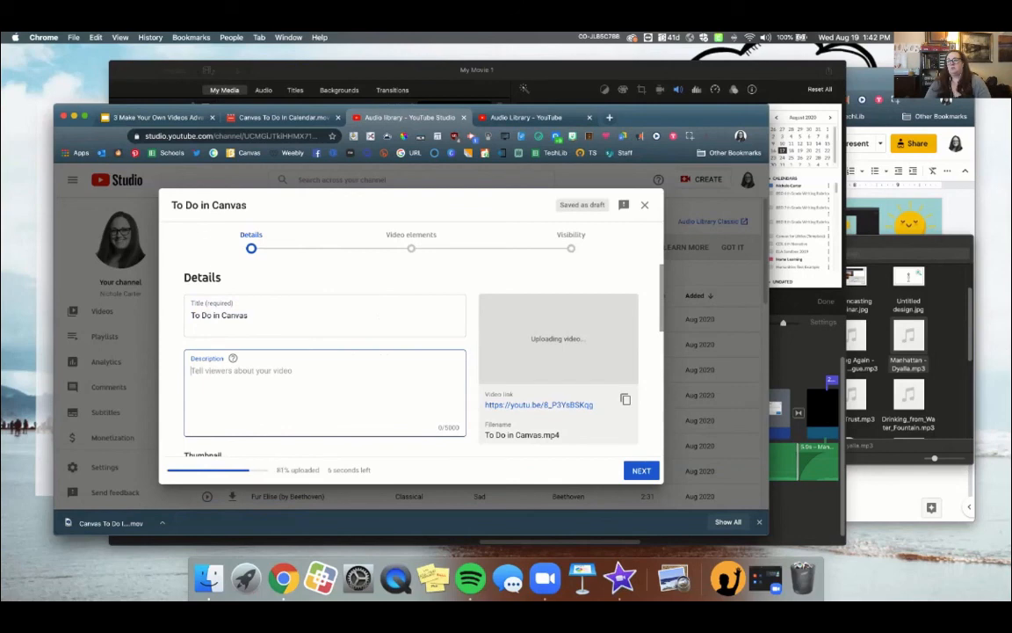
type("This is a")
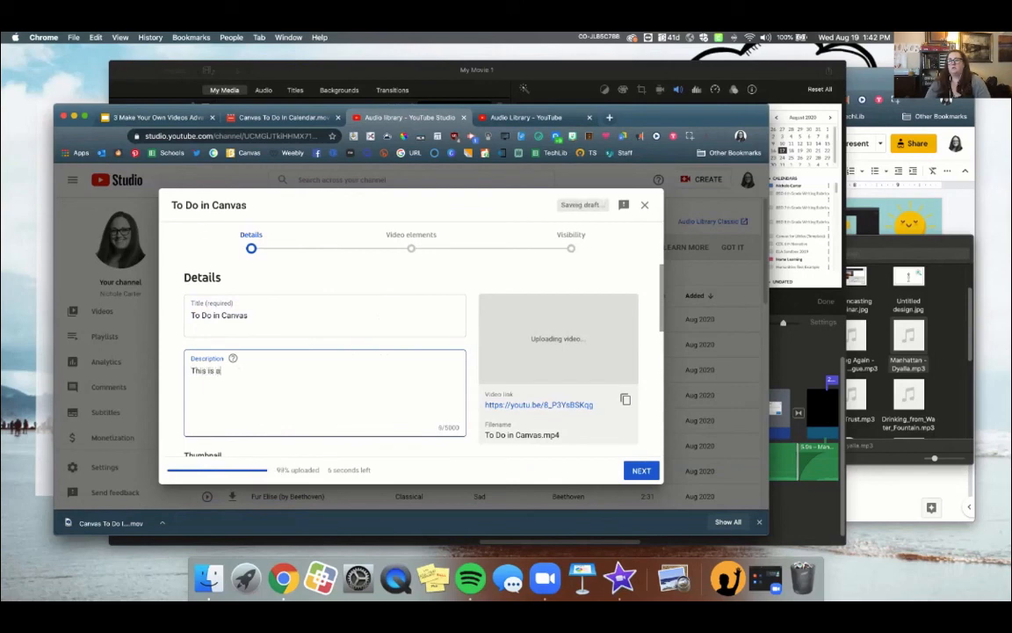
type(" tutori")
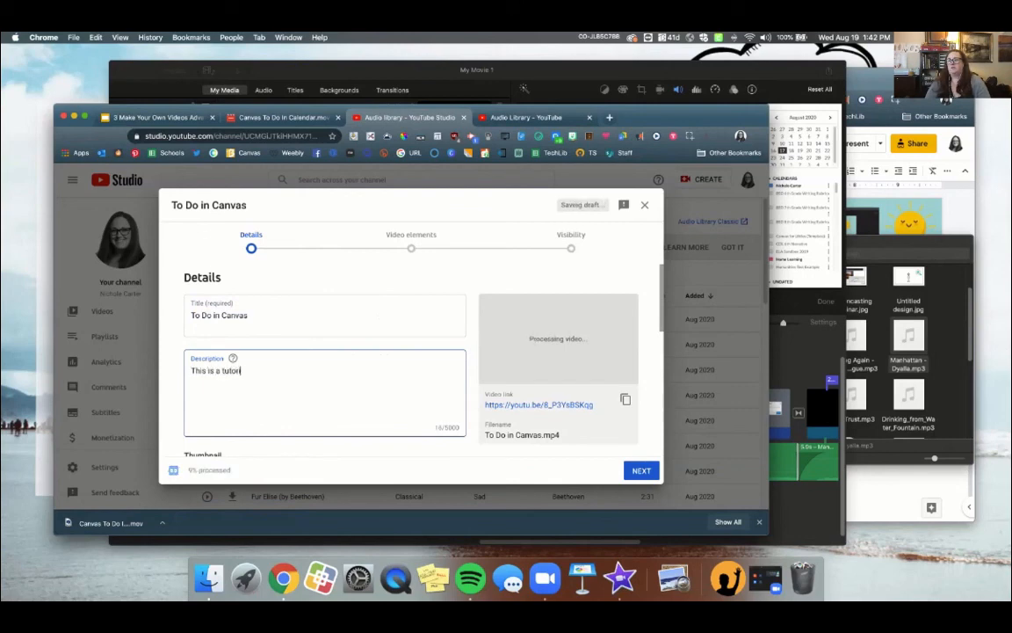
type("al for students on how to add")
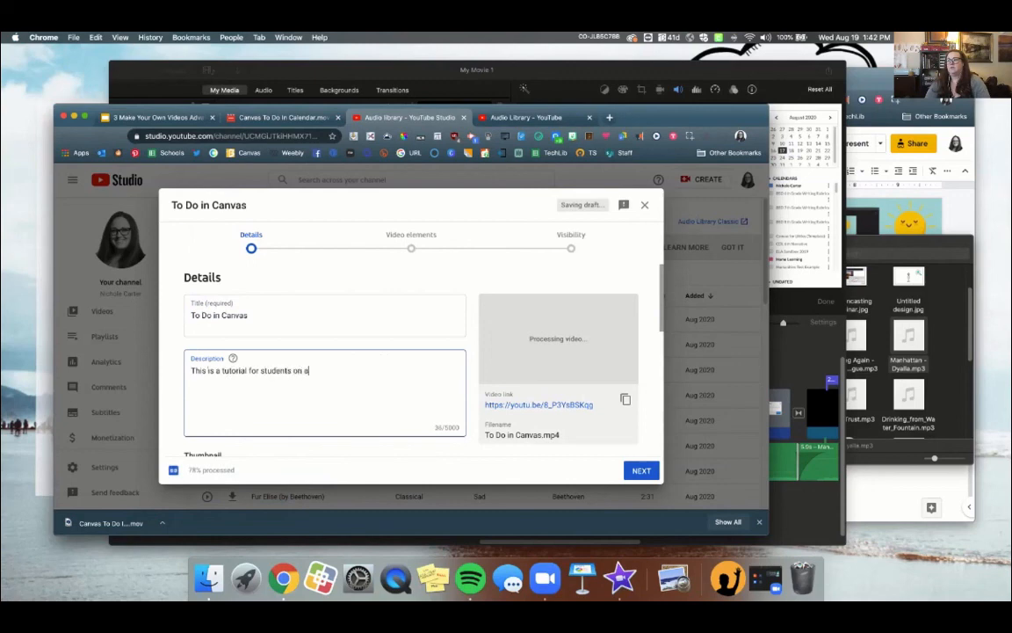
type("a ")
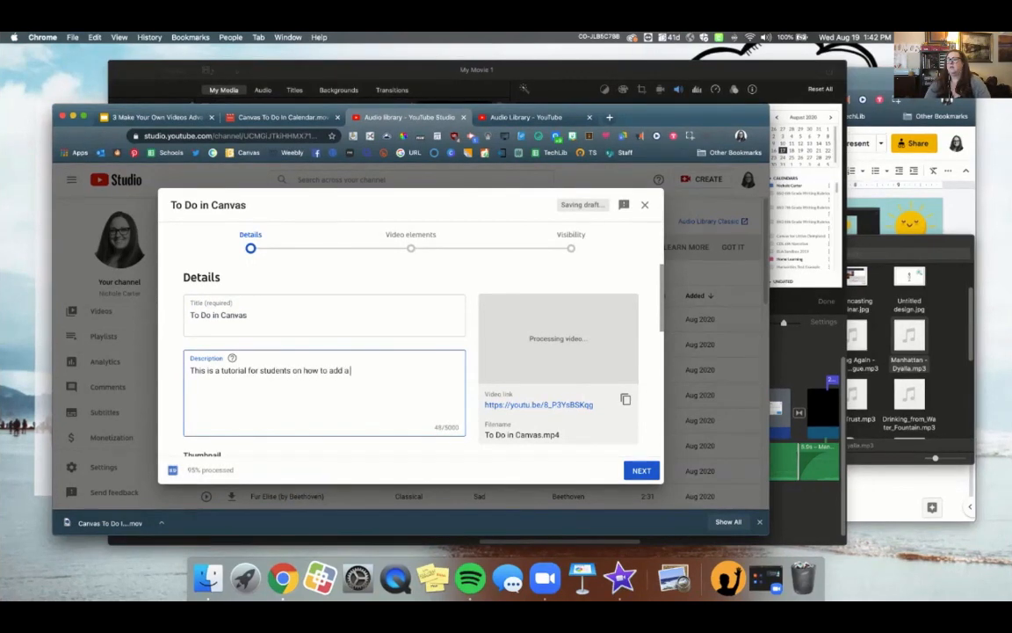
type("to do reminder in")
type(" canvas")
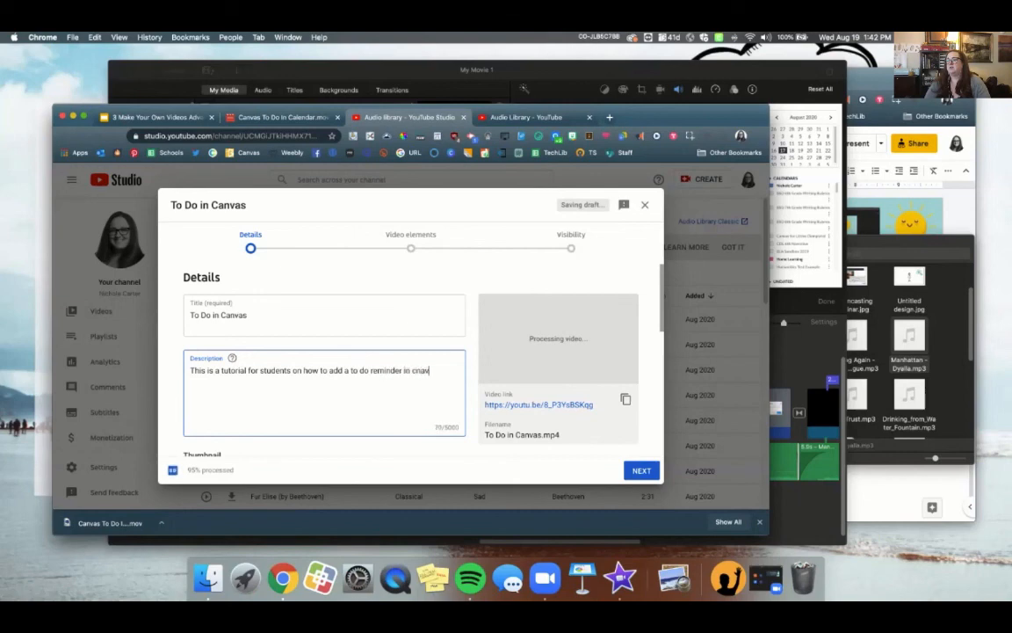
key("BackSpace")
key("BackSpace")
key("BackSpace")
key("BackSpace")
key("BackSpace")
type("anvas")
- Look through the playlists available for the video without assigning one
scroll(411, 359, "down", 3)
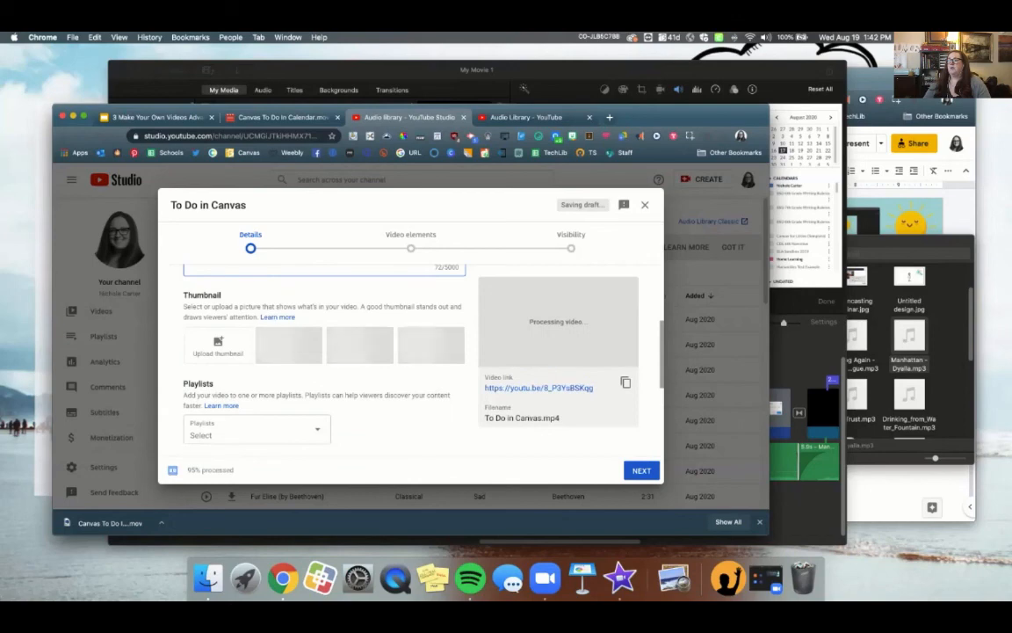
left_click(256, 429)
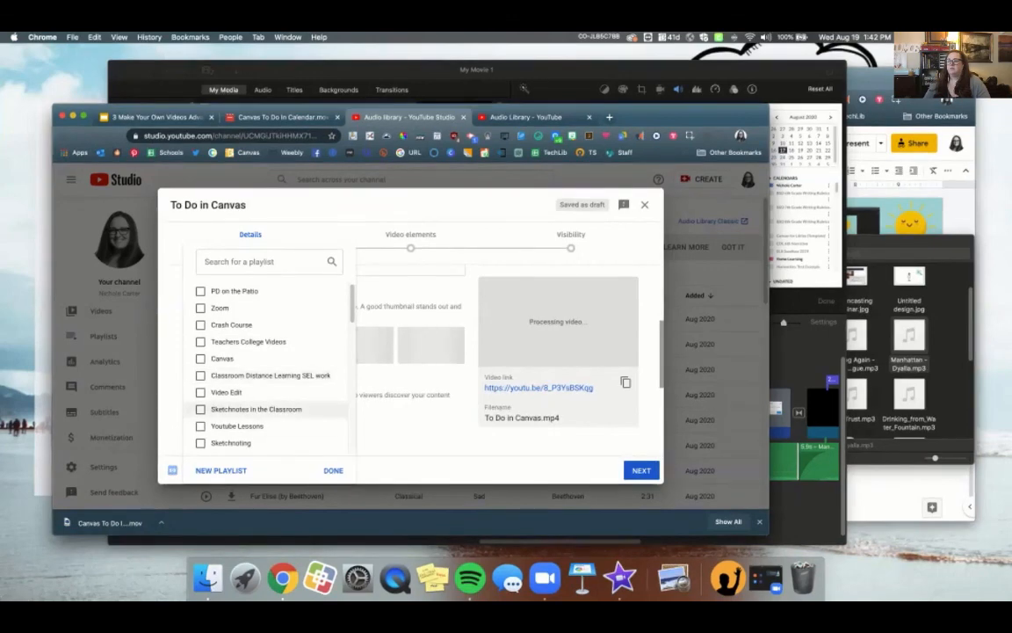
key("Escape")
- Mark the video as made for kids and copy its video link
scroll(322, 351, "down", 4)
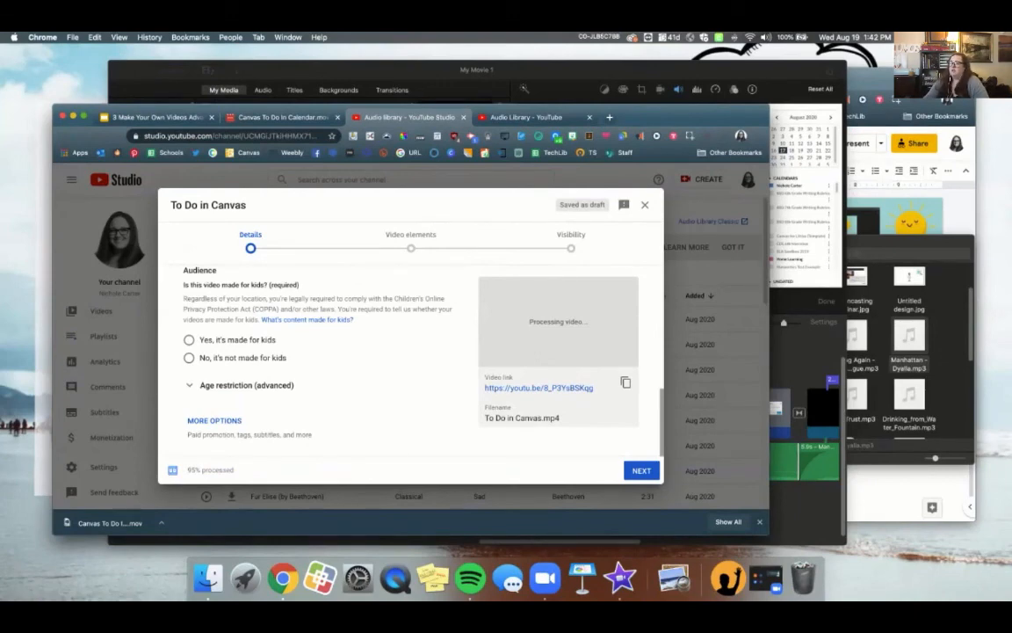
left_click(189, 339)
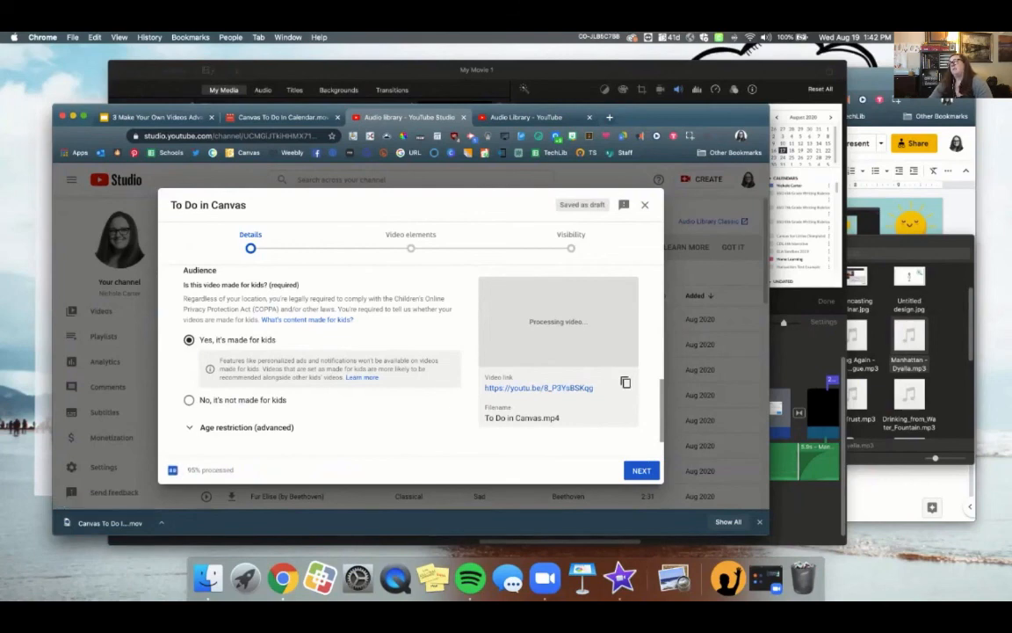
left_click(625, 382)
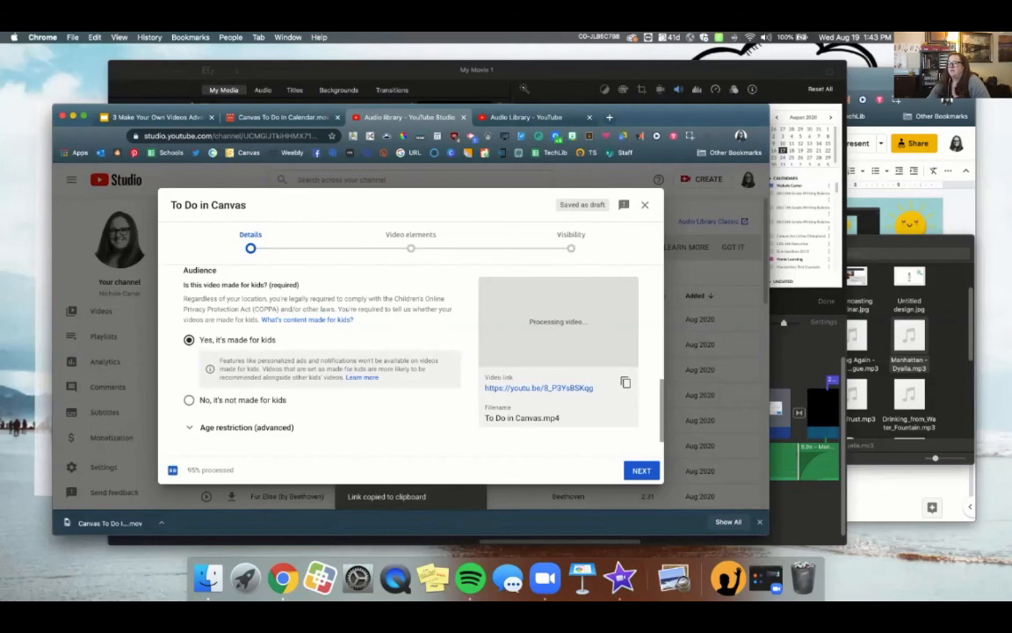
- Skip the video elements, publish the video with Public visibility, and dismiss the sharing dialog
left_click(641, 471)
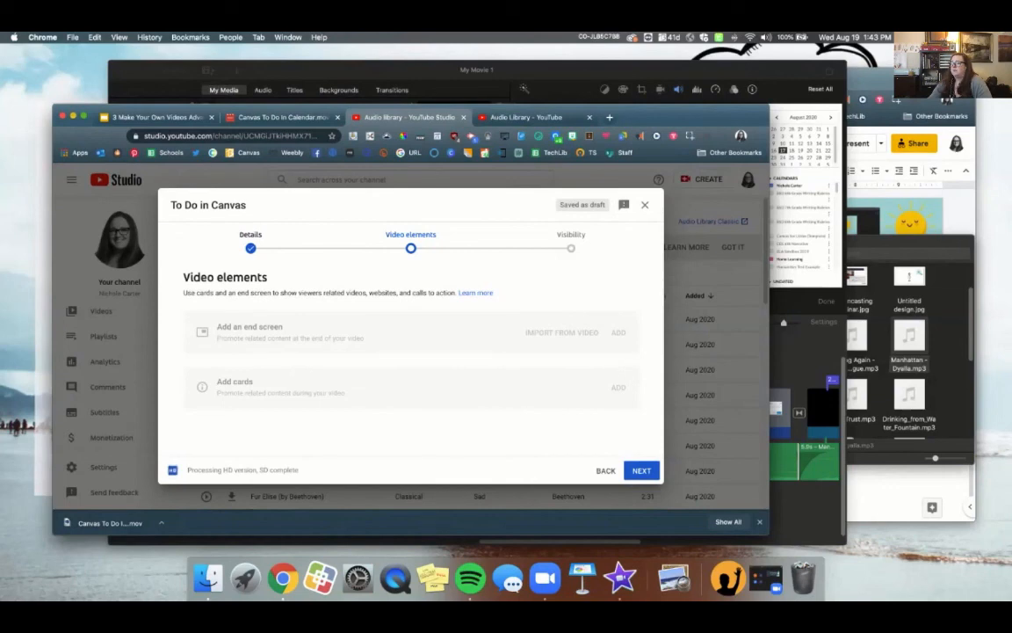
left_click(641, 470)
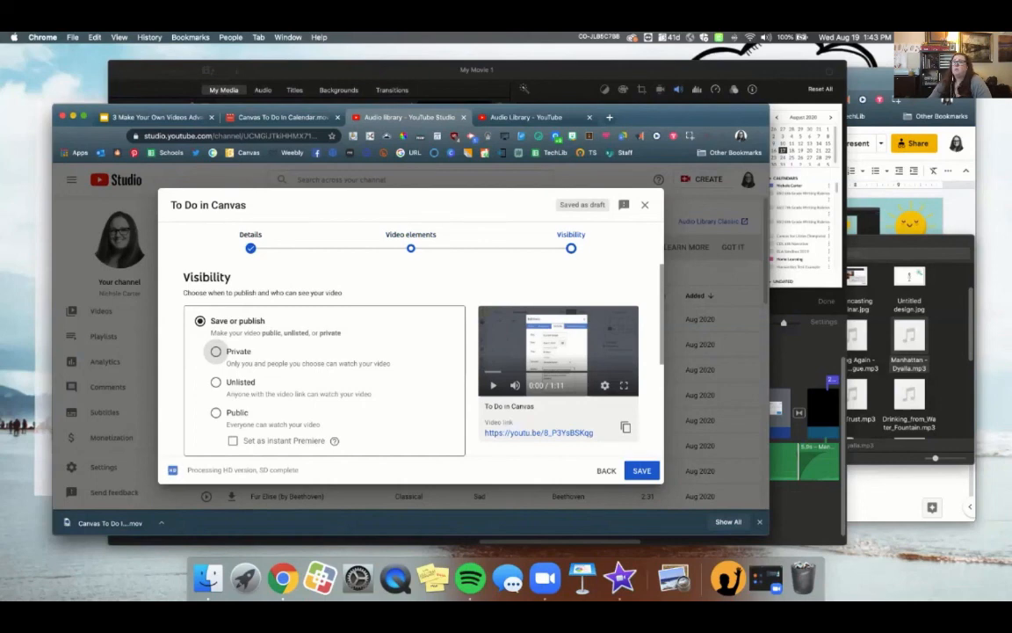
left_click(215, 412)
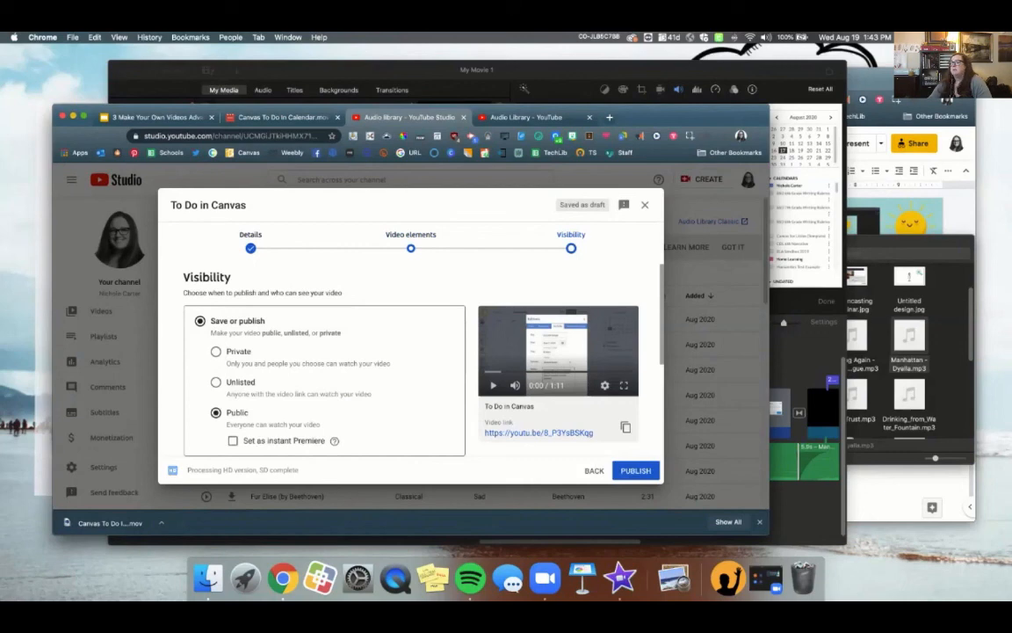
scroll(323, 369, "down", 4)
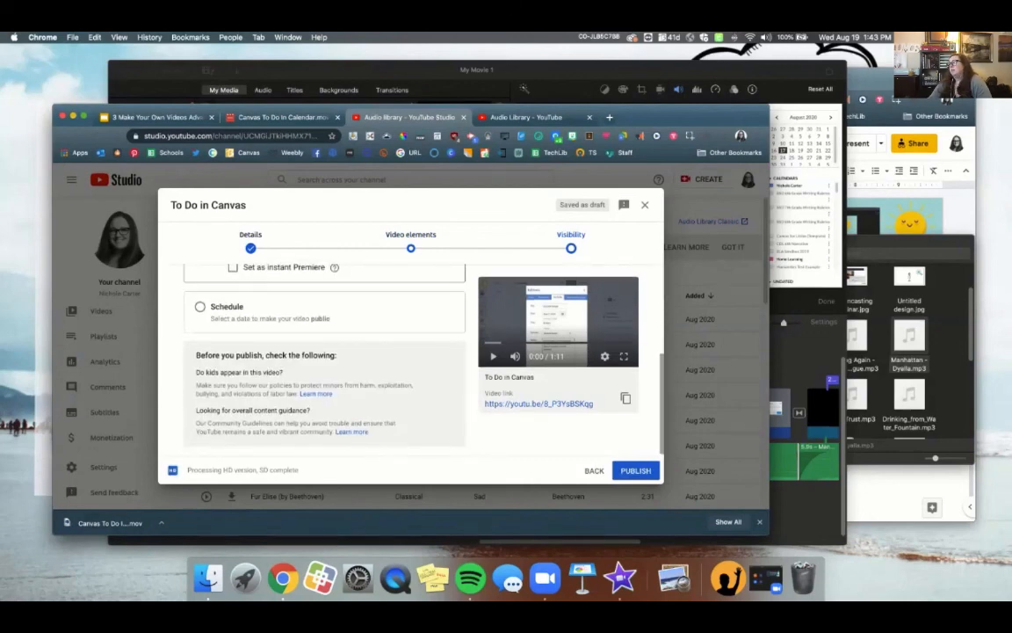
left_click(635, 470)
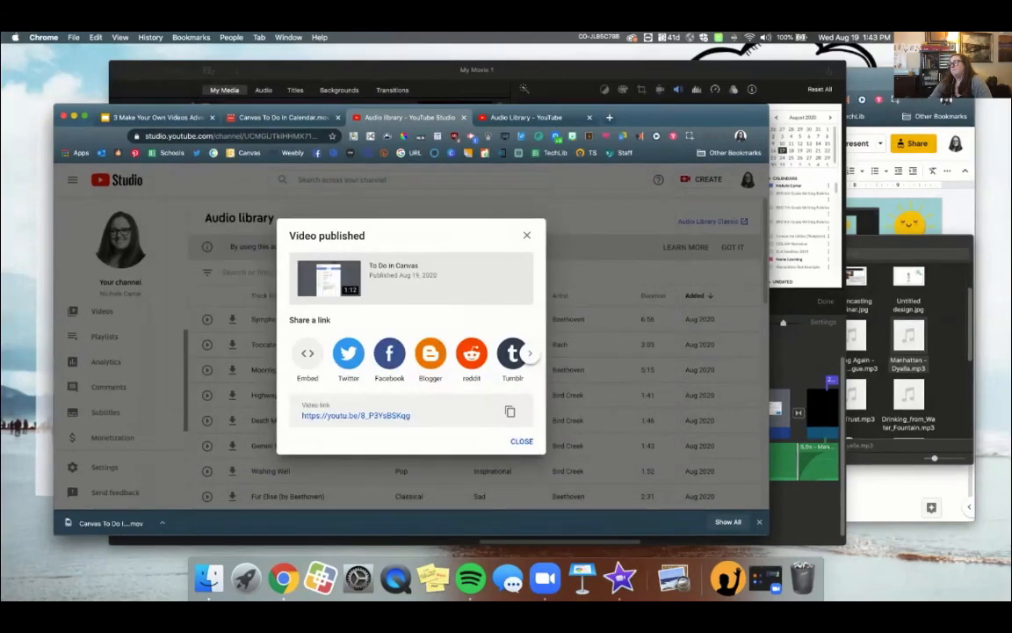
key("Escape")
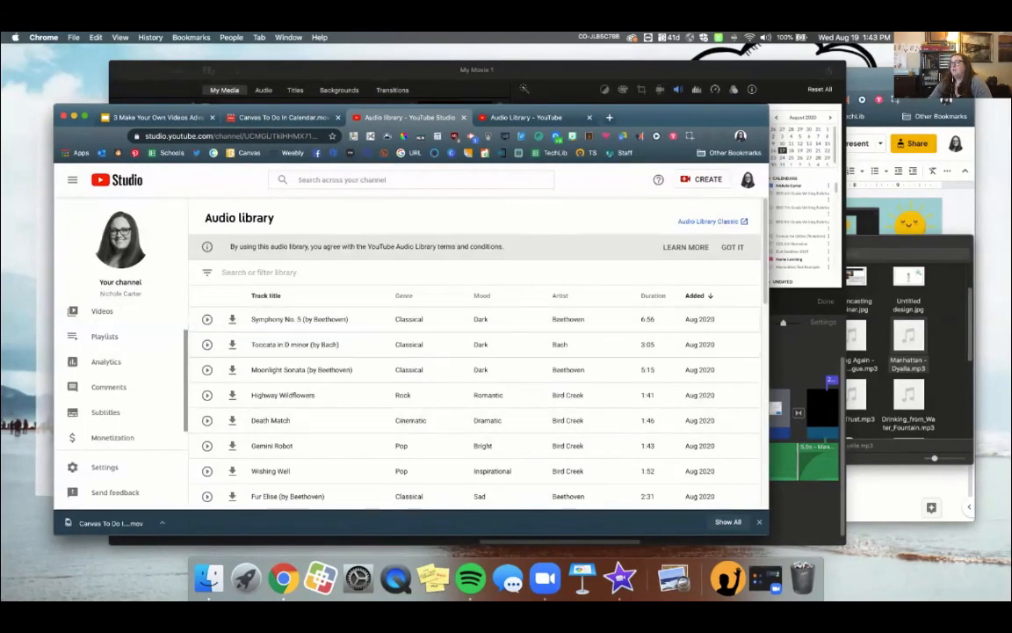
- Open the channel's list of uploaded videos and look through it for the newly published video
left_click(748, 179)
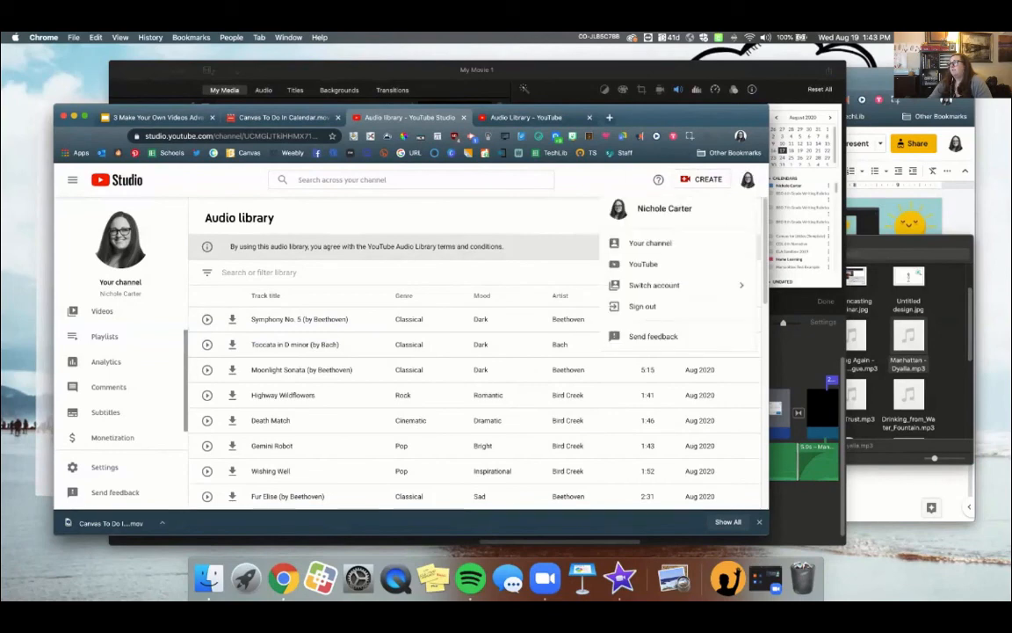
left_click(655, 242)
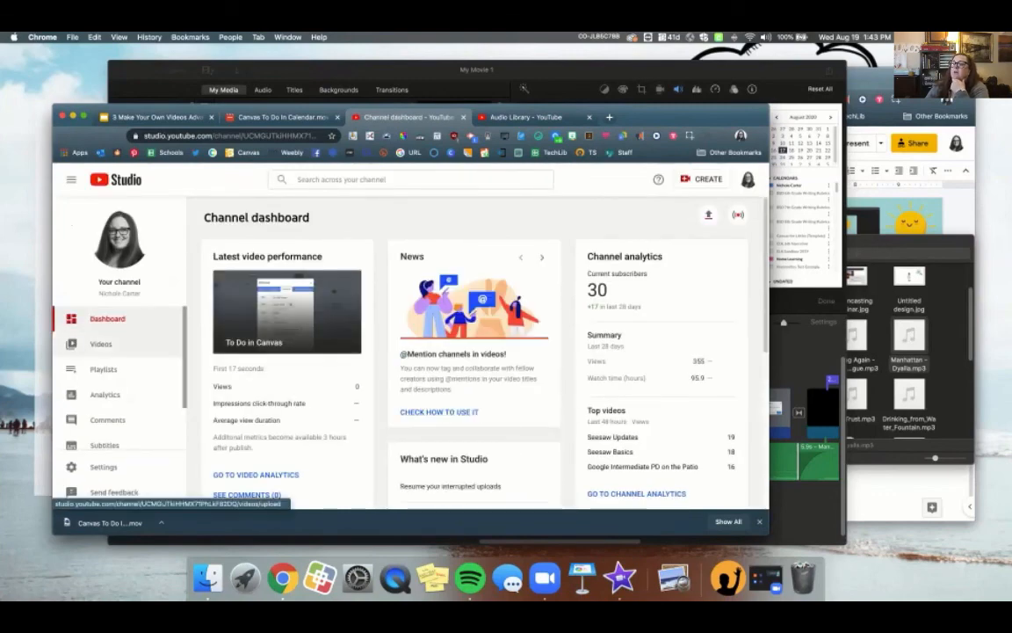
left_click(100, 344)
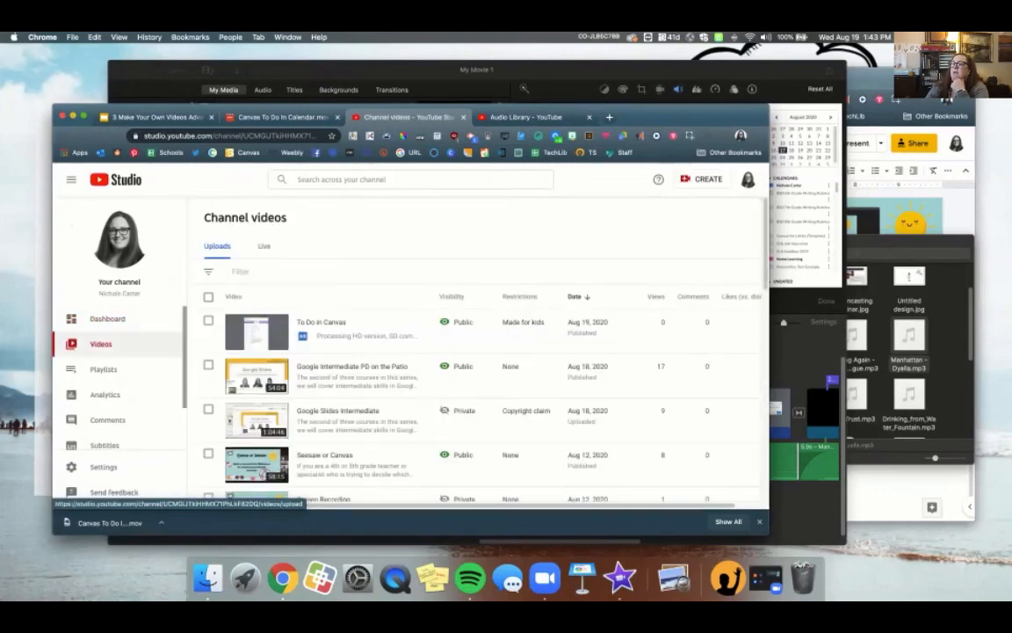
scroll(276, 425, "down", 10)
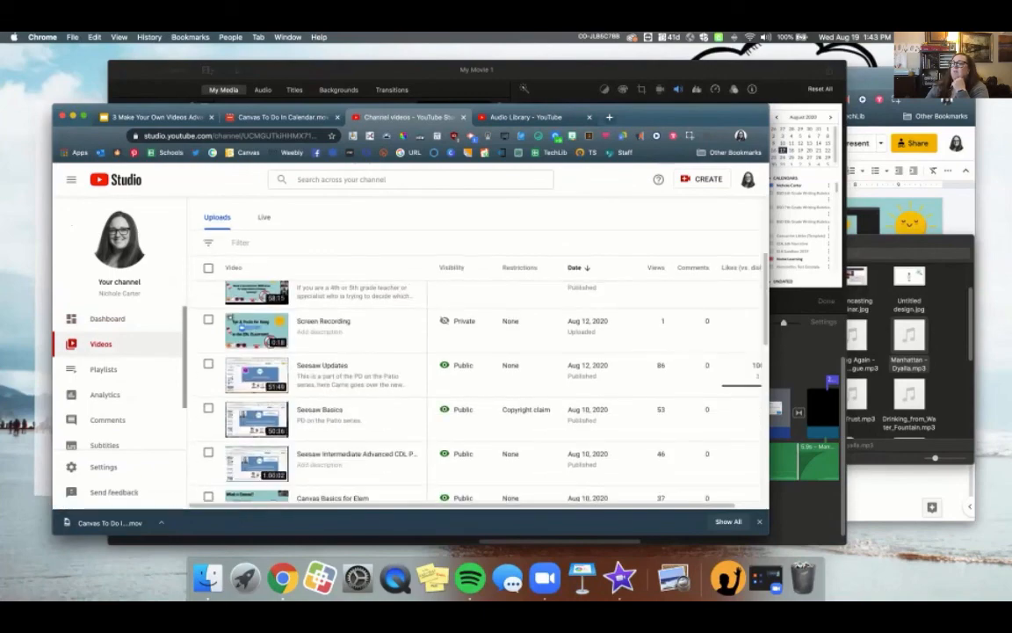
scroll(275, 424, "up", 10)
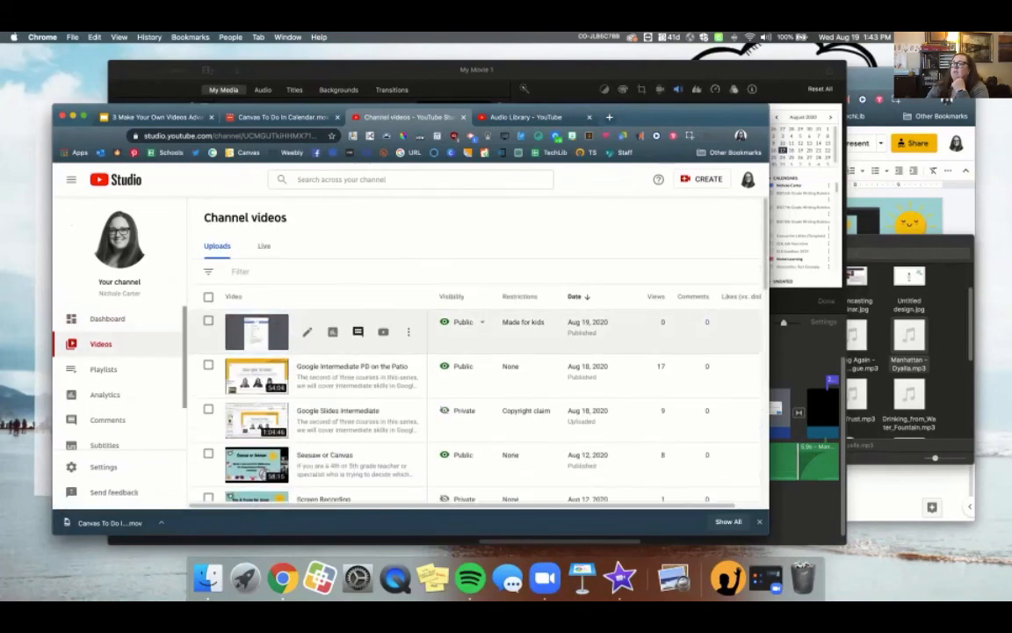